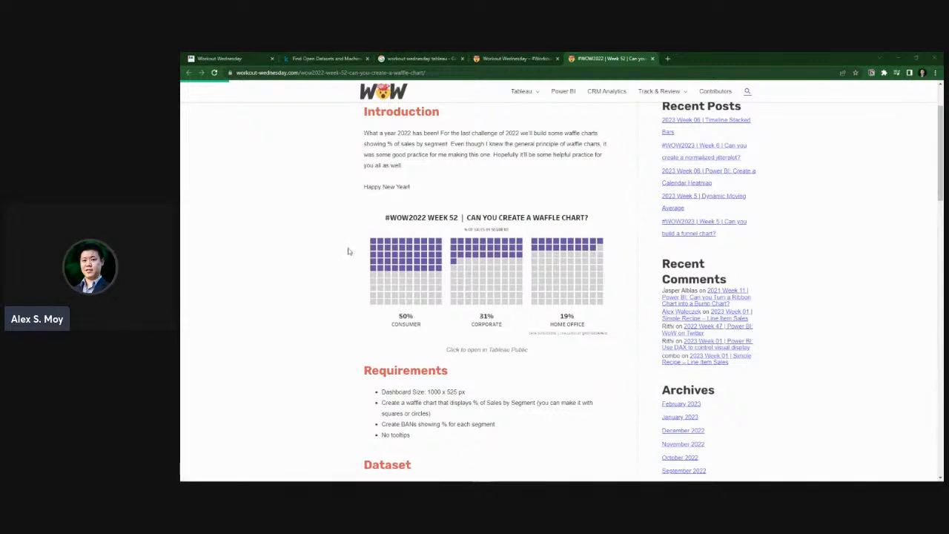
Switch from the waffle chart challenge page to the blank Excel workbook and enter the headers Row, Column and Percentage in A1:C1
scroll(355, 248, "up", 2)
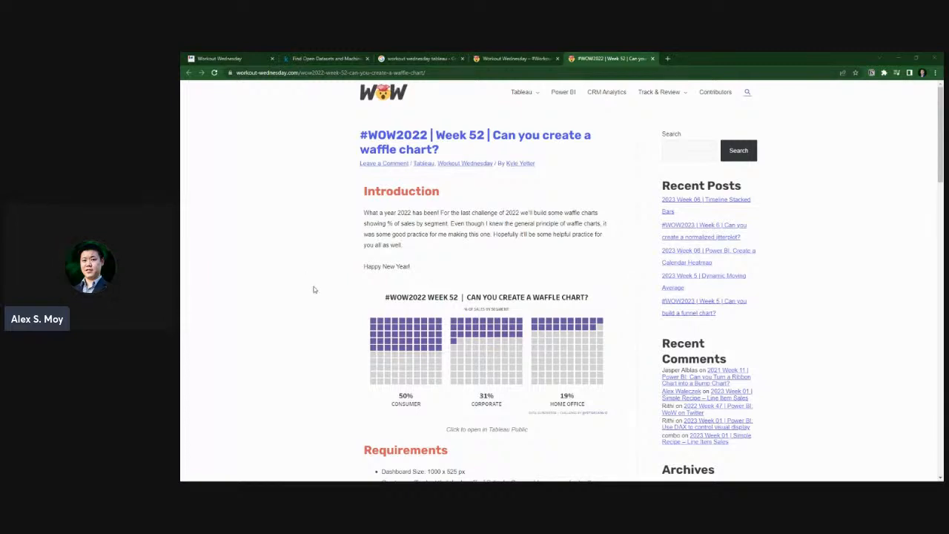
scroll(313, 289, "down", 2)
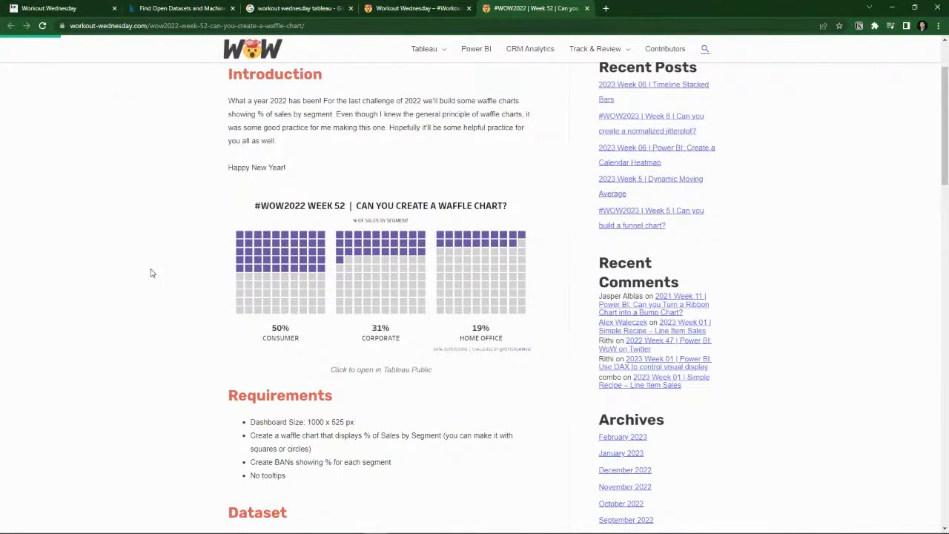
key("alt+Tab")
key("Tab")
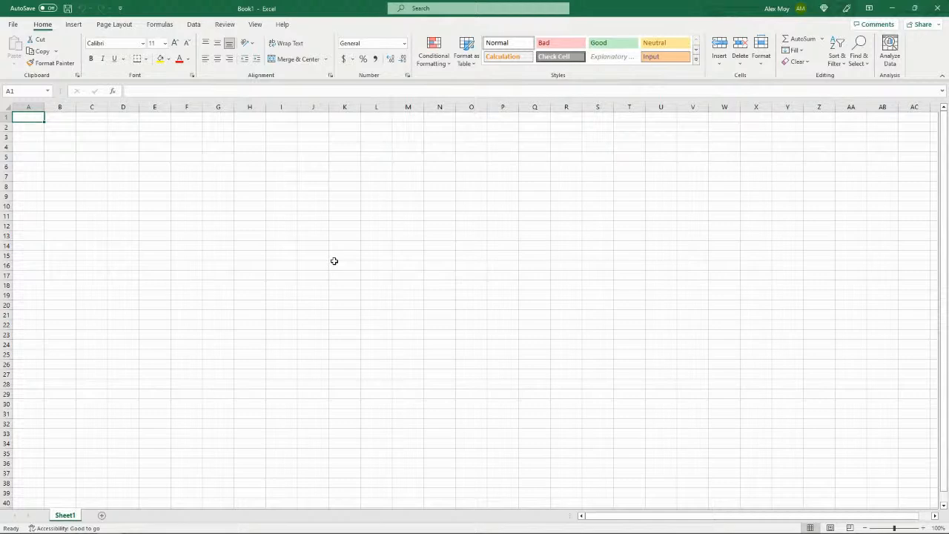
type("Row")
key("Tab")
type("Column")
key("Tab")
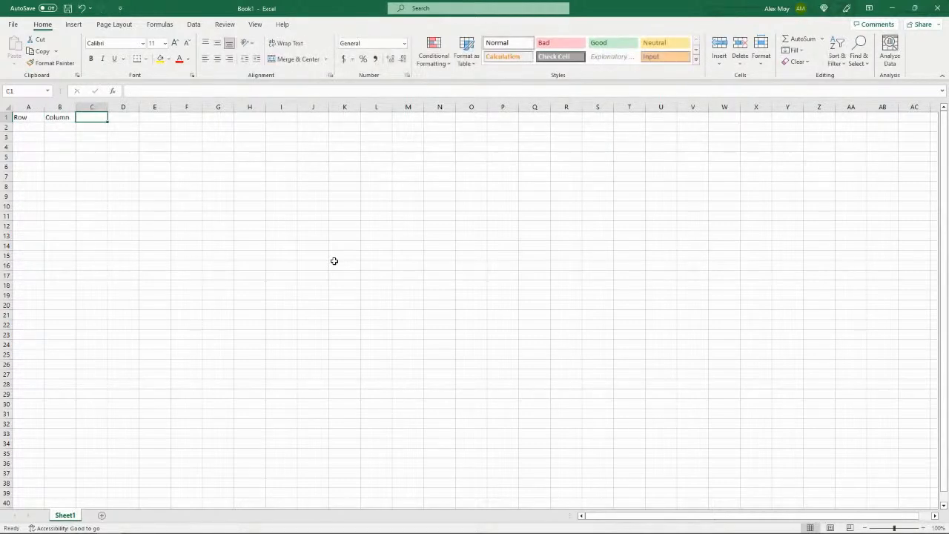
type("Perc")
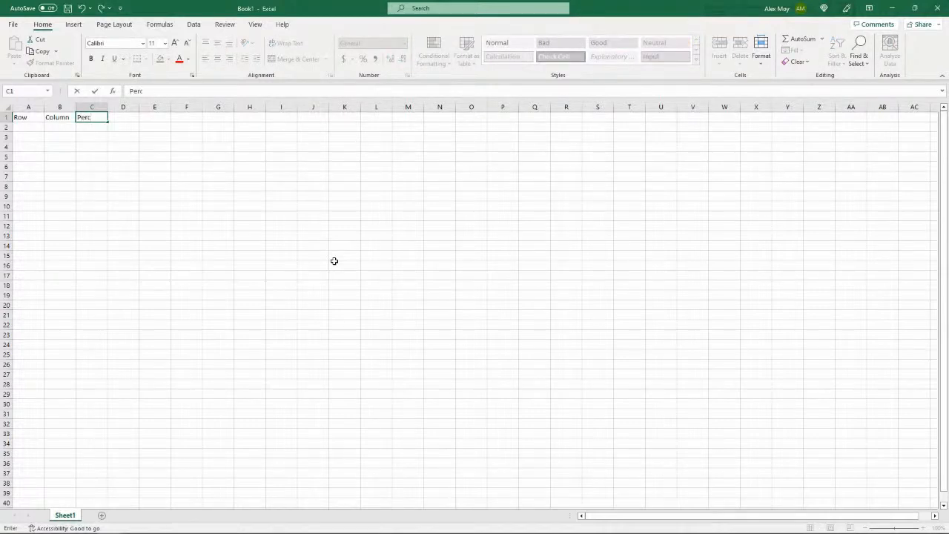
type("entages")
key("BackSpace")
key("Return")
AutoFit the width of column C to its Percentage header
key("Up")
key("Right")
key("Right")
key("alt+h")
key("o")
key("i")
Generate the numbers 1 to 100 under the Percentage header with =SEQUENCE(100) in C2
key("Down")
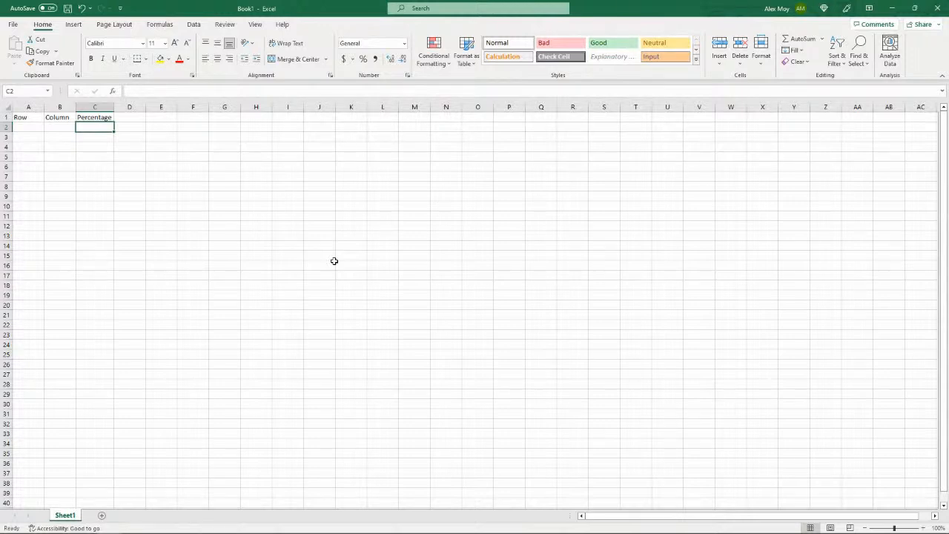
type("=s")
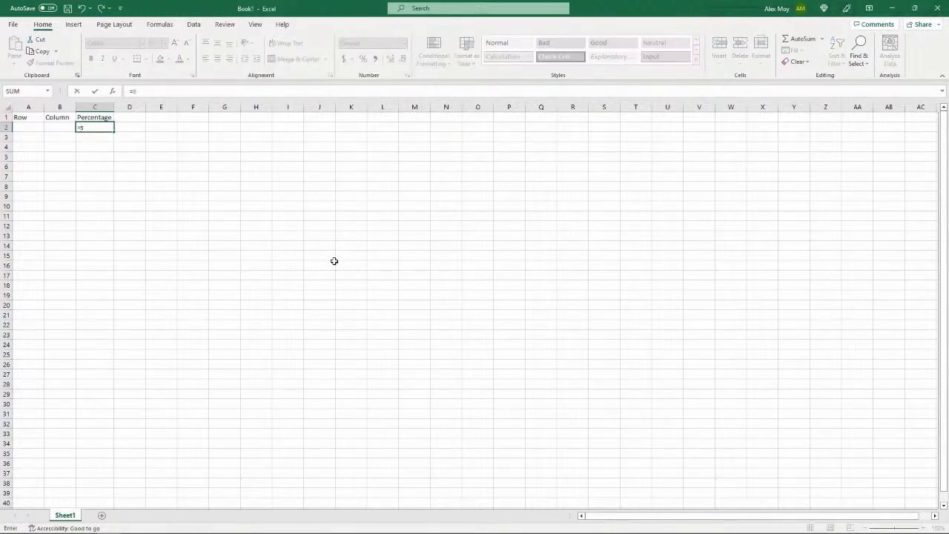
type("equ")
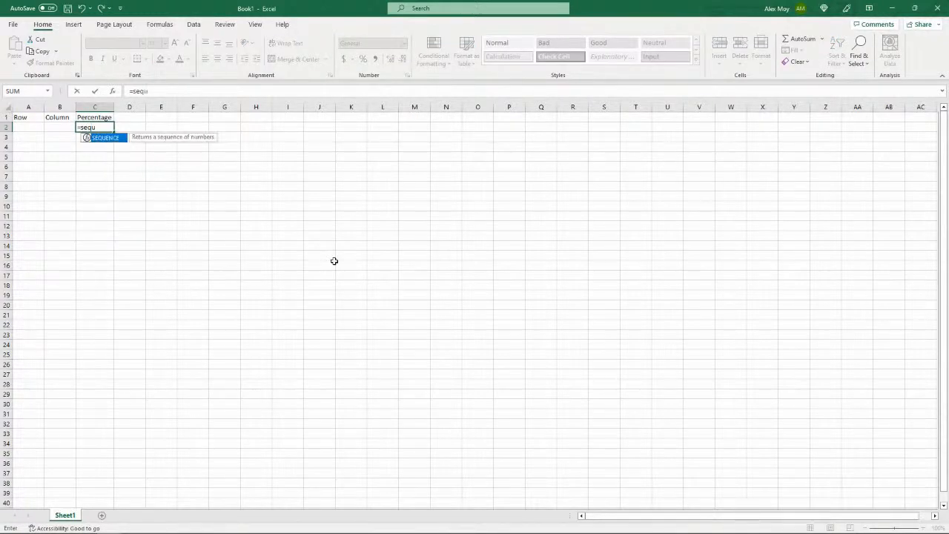
key("Tab")
type("100)")
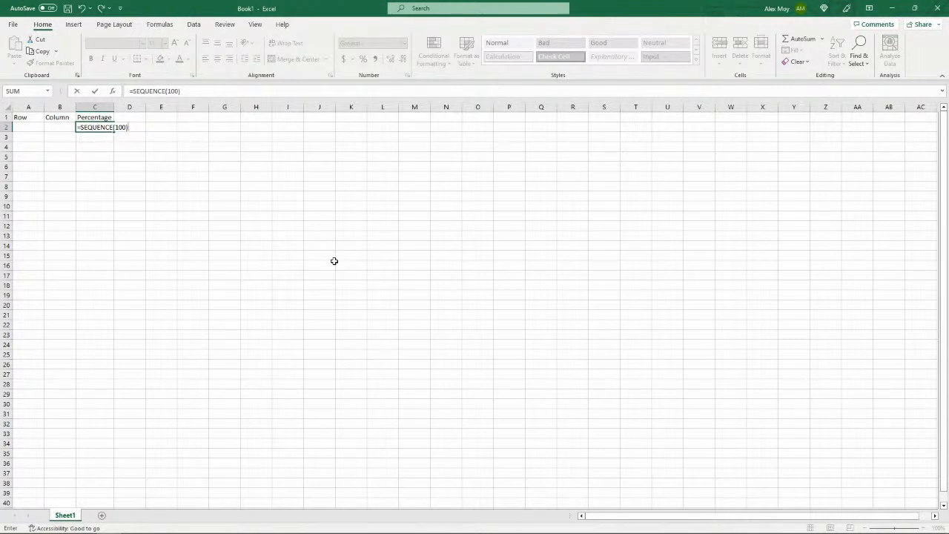
key("Return")
key("Up")
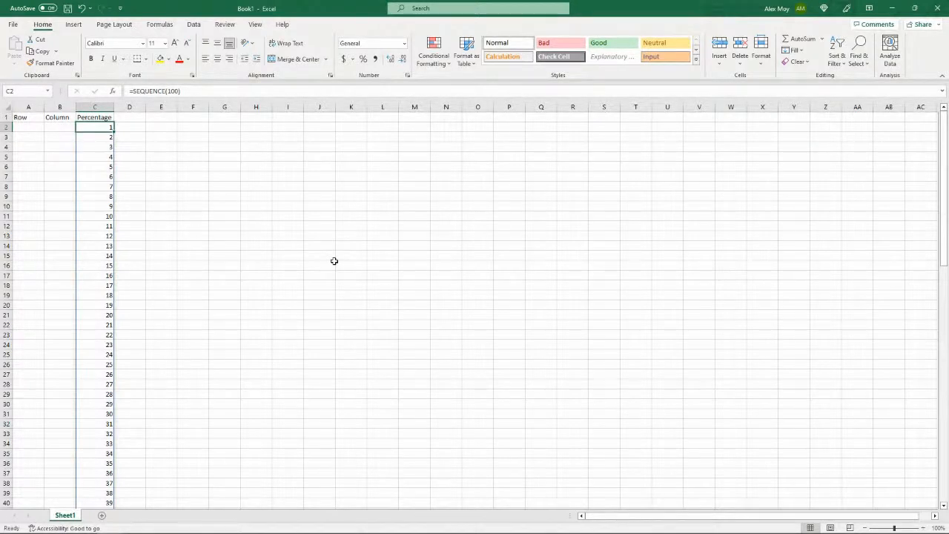
Convert the SEQUENCE results in the Percentage column to static values by pasting them over themselves as values
key("ctrl+Down")
key("ctrl+Up")
key("Down")
key("ctrl+shift+Down")
key("ctrl+c")
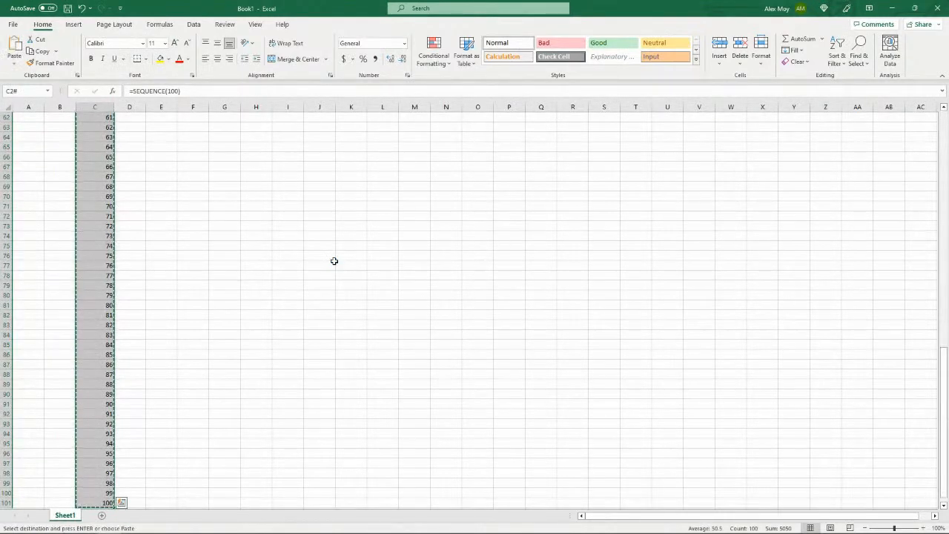
key("ctrl+BackSpace")
key("ctrl+alt+v")
key("v")
key("Return")
key("Escape")
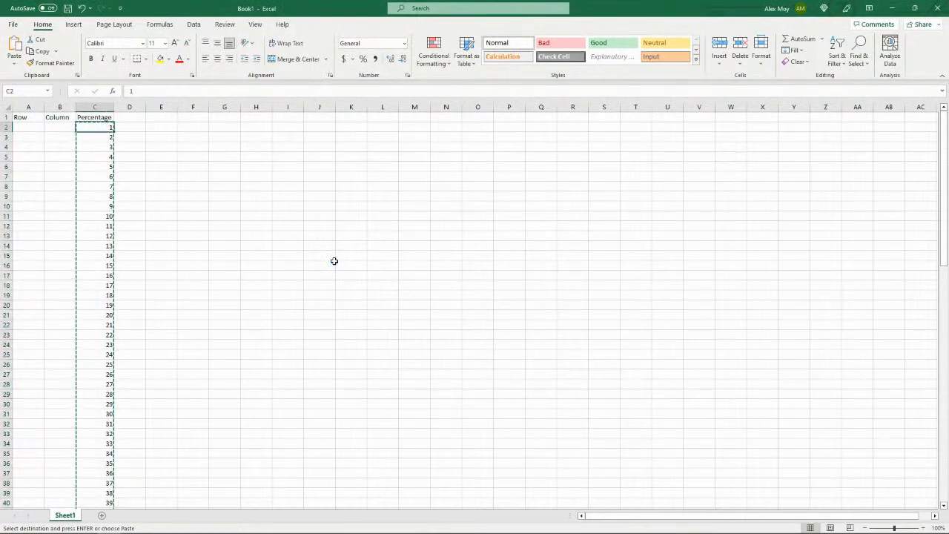
Set C2 to 1% and C3 to 2%, and extend the percentage series down the rest of the column
key("F2")
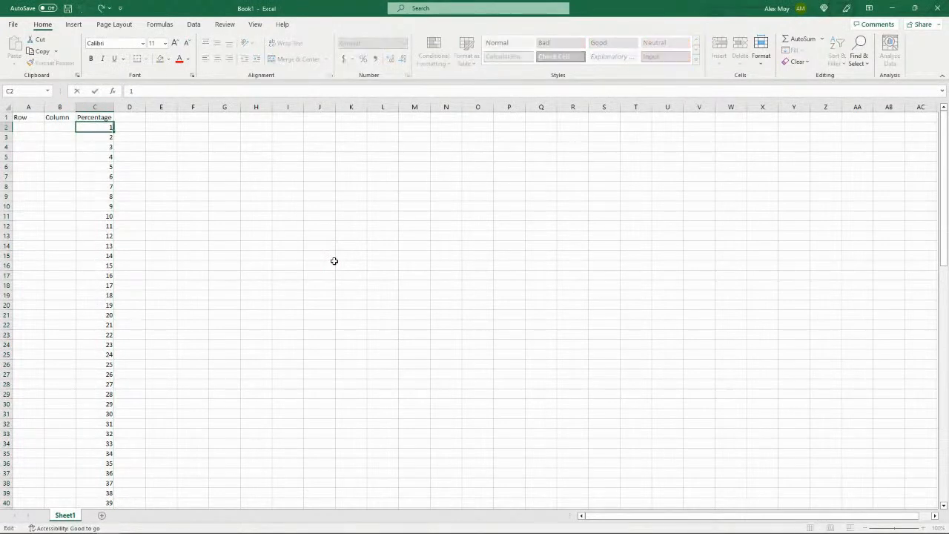
type("%")
key("Return")
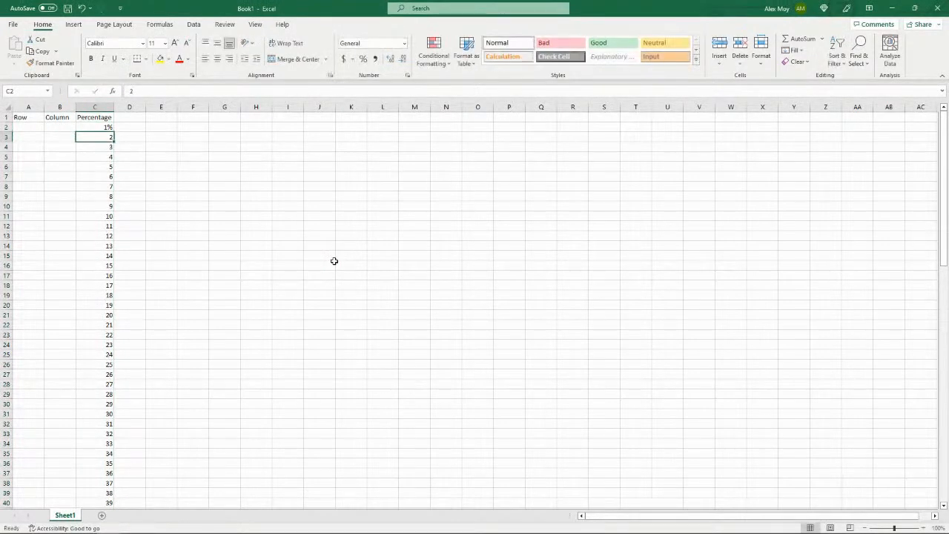
key("F2")
type("%")
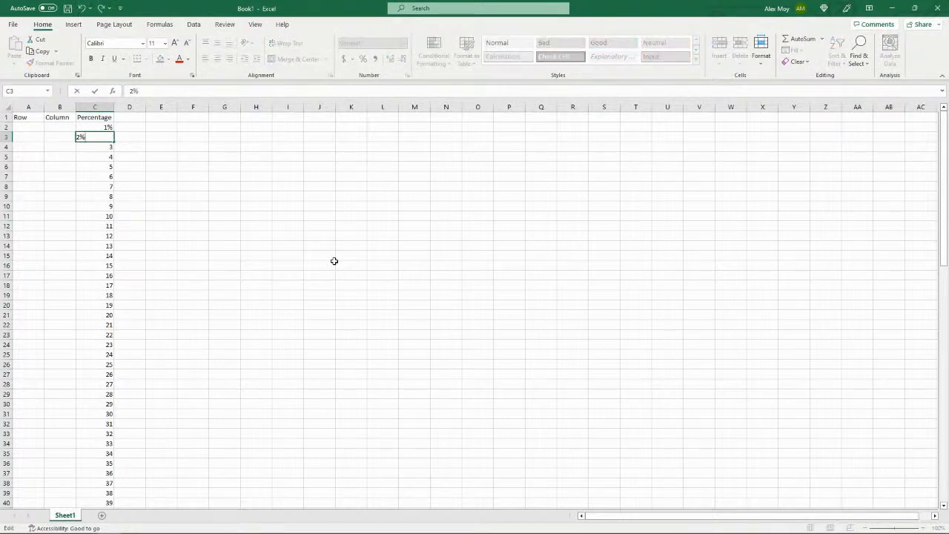
key("Return")
key("Up")
key("Up")
key("shift+Down")
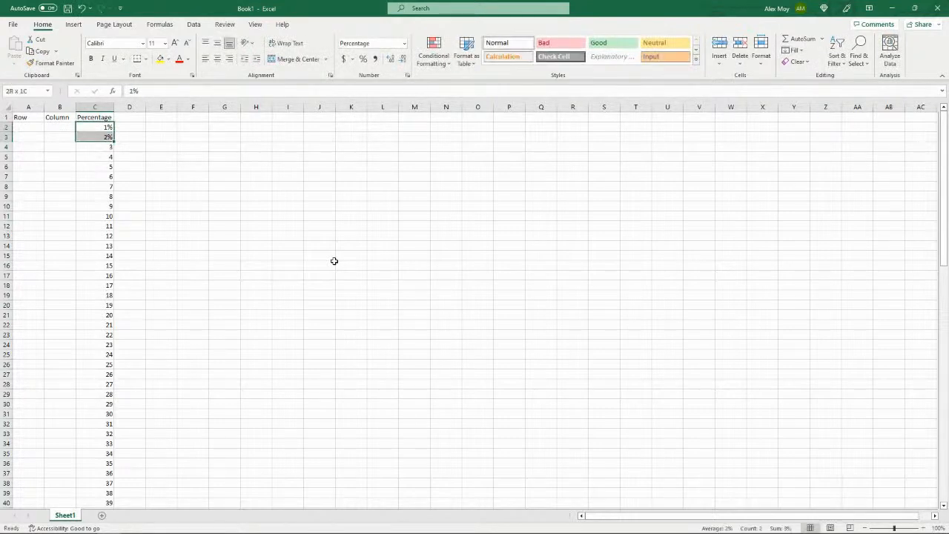
double_click(113, 141)
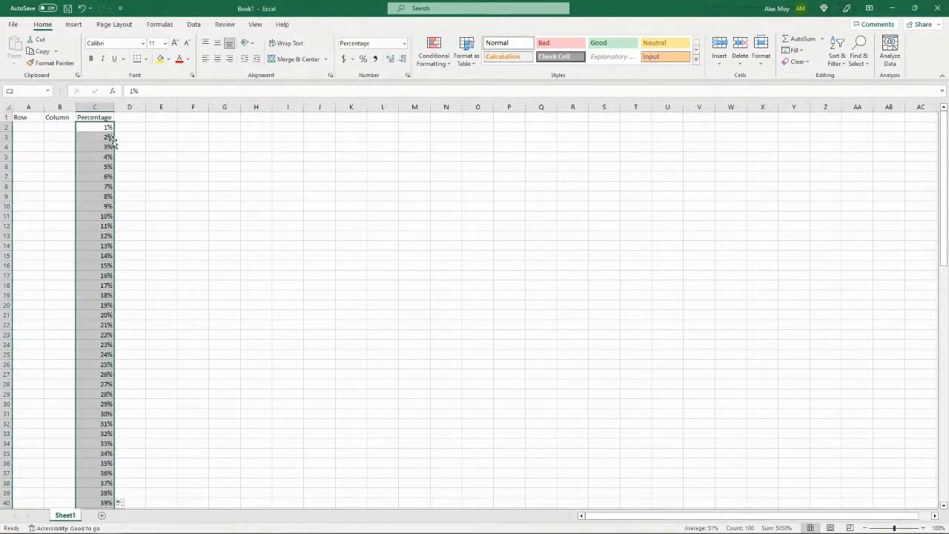
key("ctrl+Down")
key("Left")
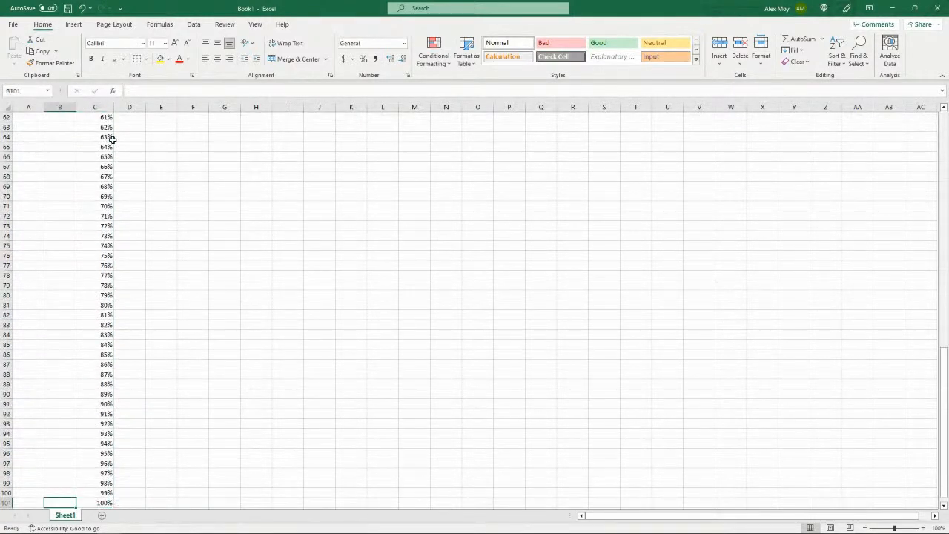
key("ctrl+Up")
key("Down")
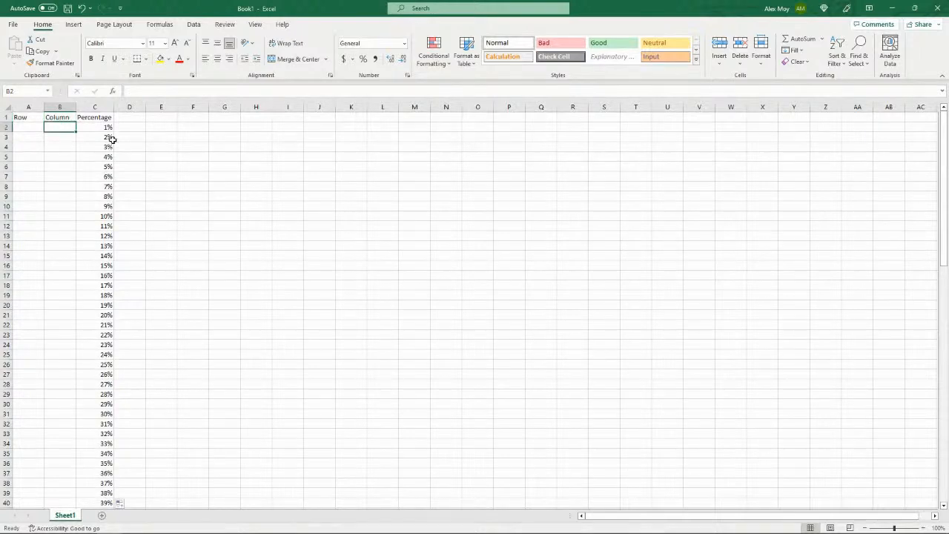
type("=")
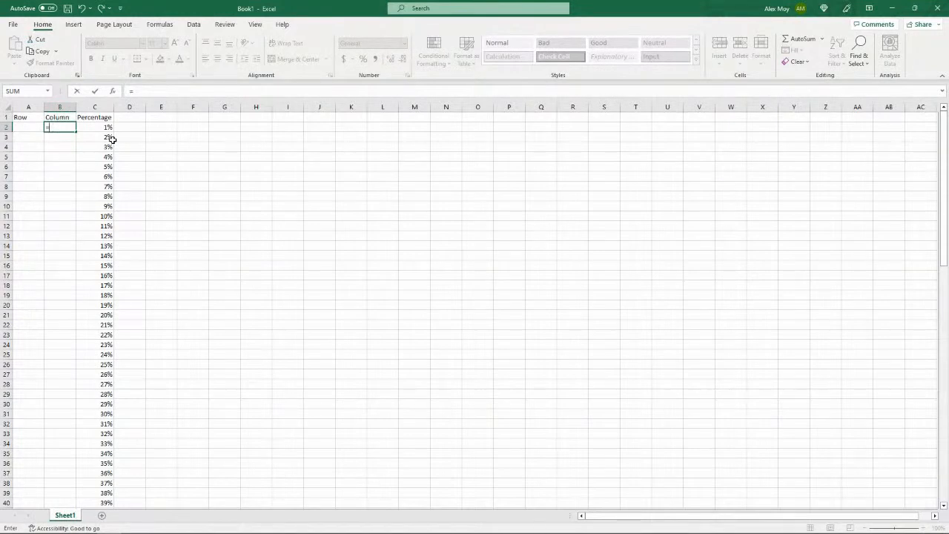
key("Escape")
key("Left")
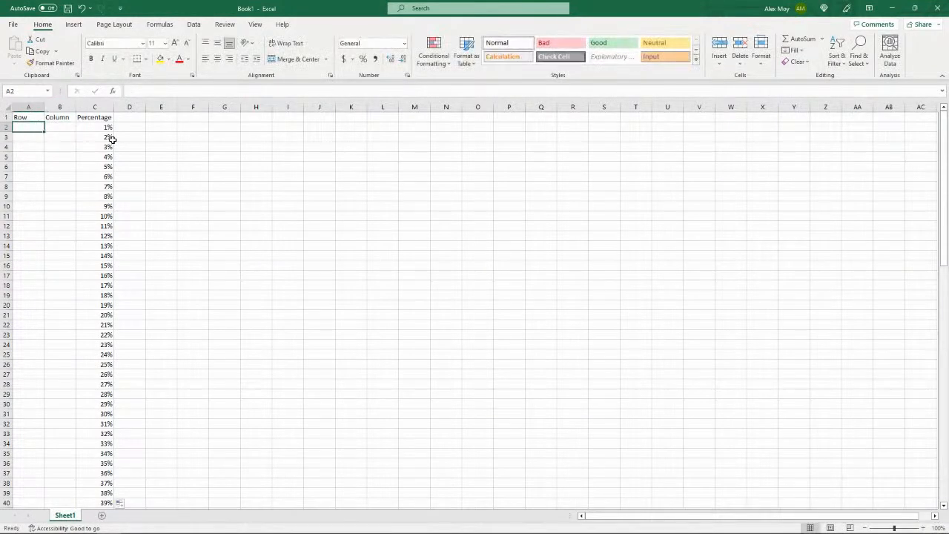
key("Right")
key("Left")
key("Right")
key("Down")
key("Left")
key("Right")
key("Down")
key("Left")
key("Right")
key("Up")
key("Up")
Enter =MOD(ROW(A1)-1,10)+1 in B2 and fill the formula down the Column column
type("=")
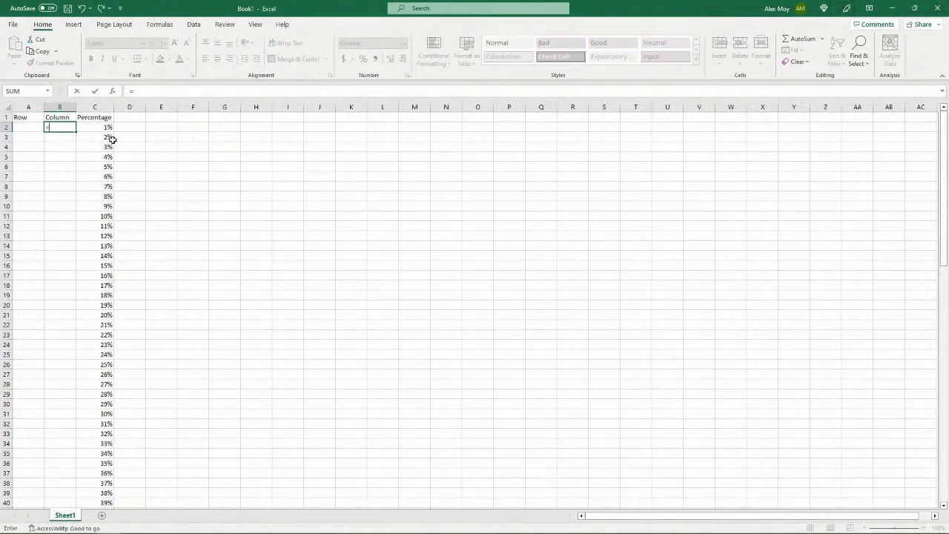
type("mod(")
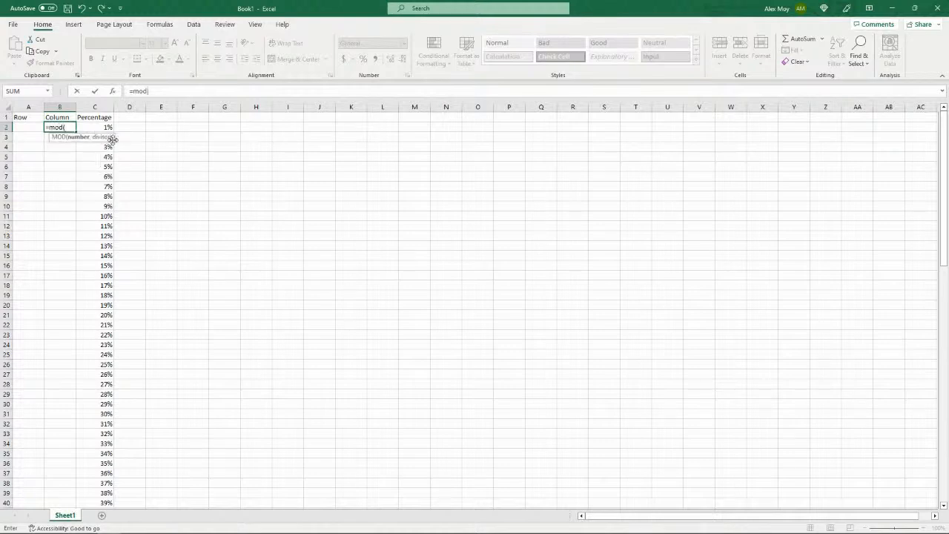
type("row(")
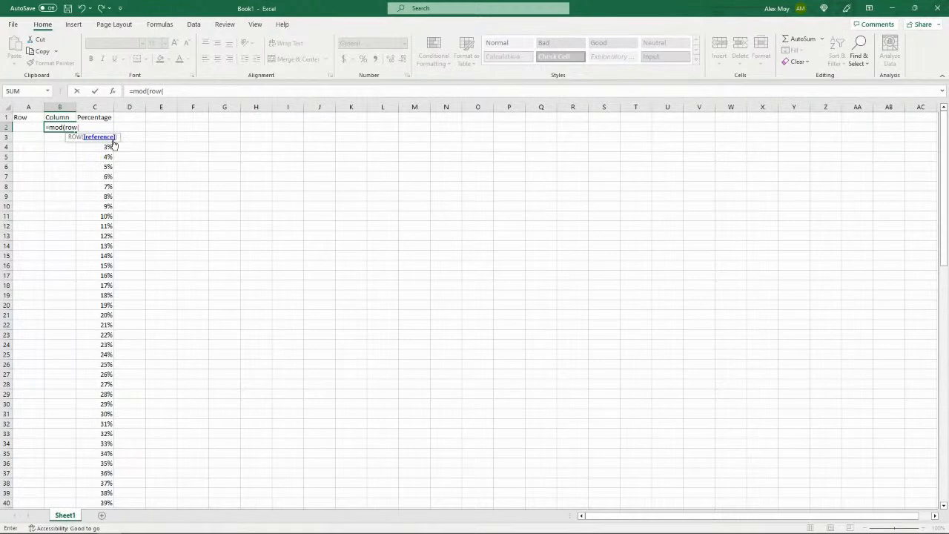
type("a1)")
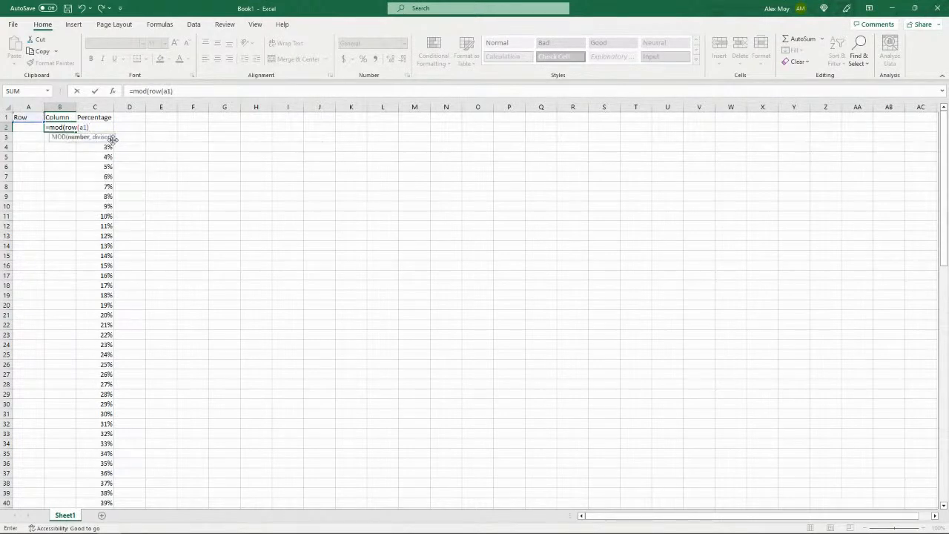
type("-1,10,")
key("BackSpace")
type(")+1")
key("ctrl+Return")
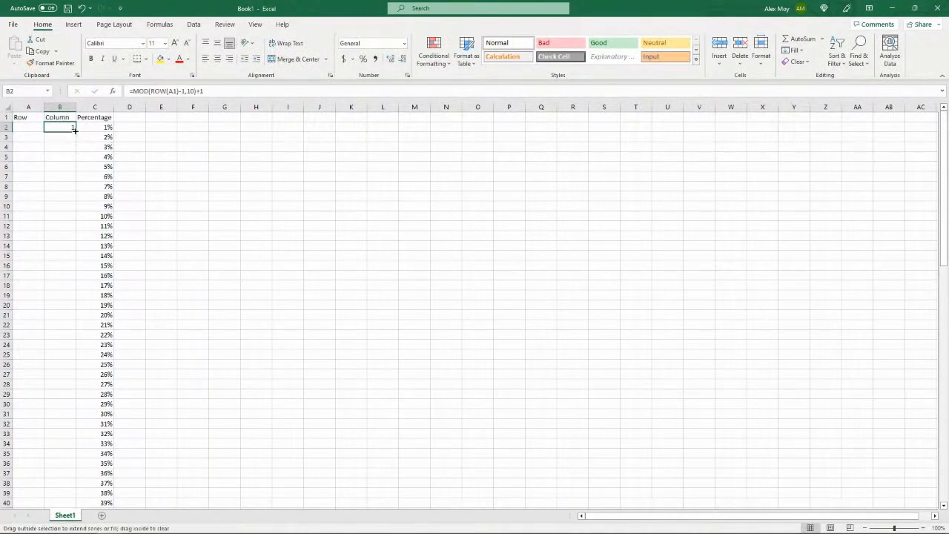
double_click(74, 130)
Check the MOD formula and its numbering through the first block of ten cells, B2:B11
left_click(67, 217)
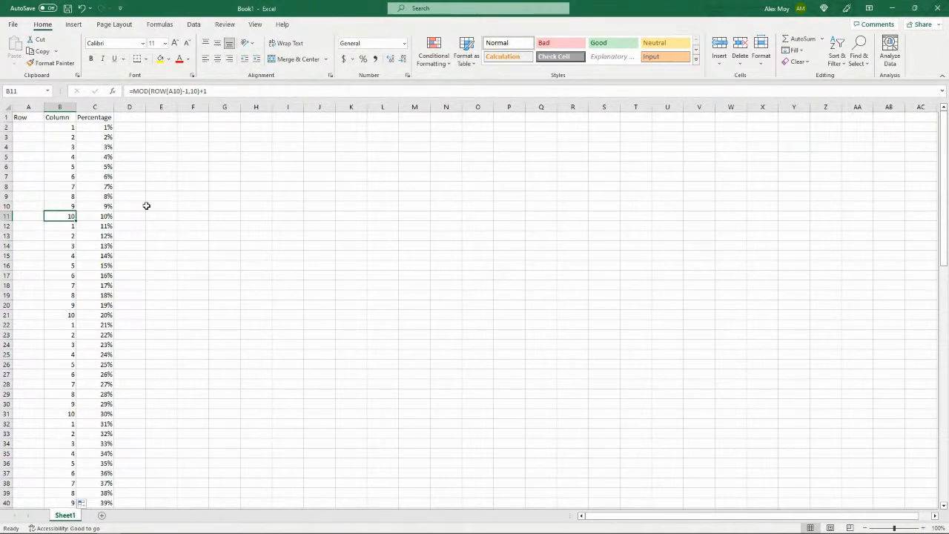
key("Up")
key("Up")
key("Up")
key("Up")
key("Up")
key("Up")
key("Up")
key("Up")
key("Up")
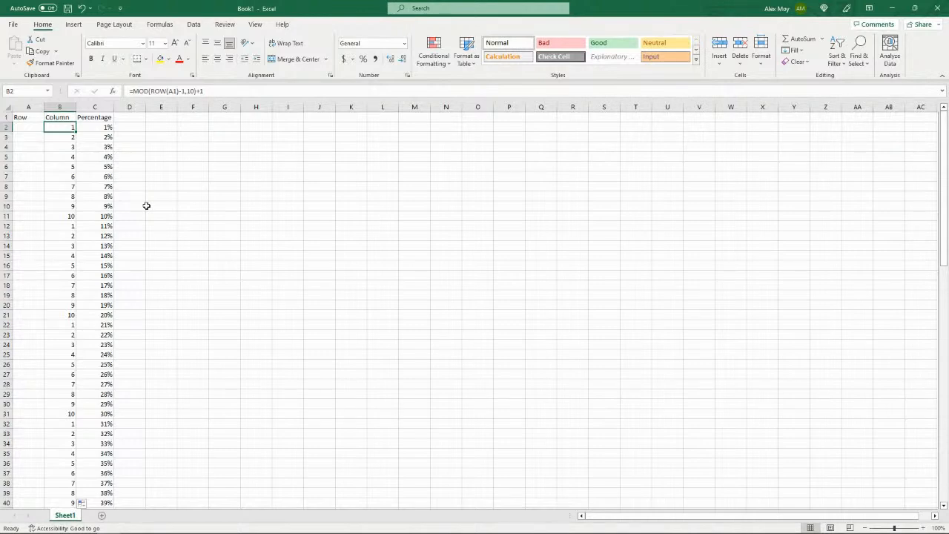
key("Down")
key("Down")
key("Down")
key("Down")
key("Down")
key("Down")
key("Down")
key("Down")
key("Down")
key("Down")
key("Up")
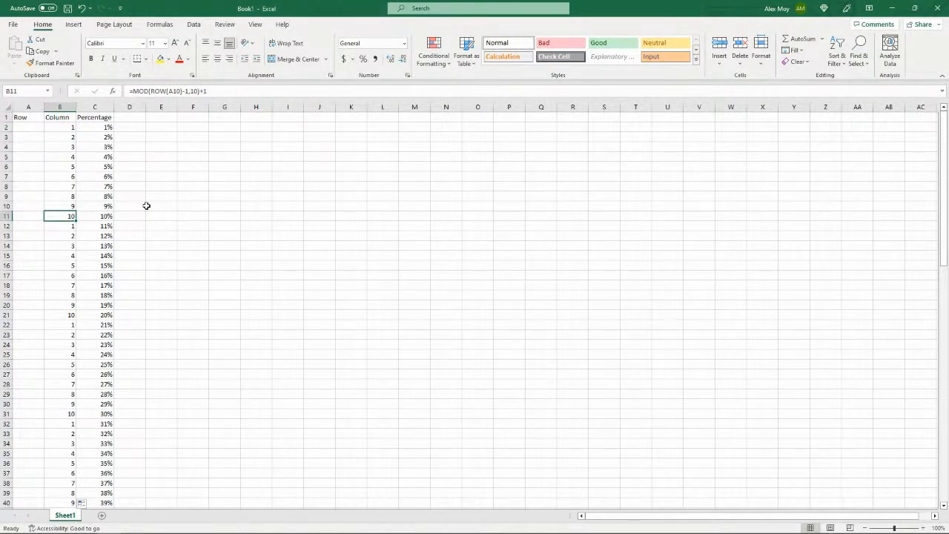
Enter =FLOOR((ROW(A1)-1)/10,1)+1 in A2 as the first value of the Row column
key("Left")
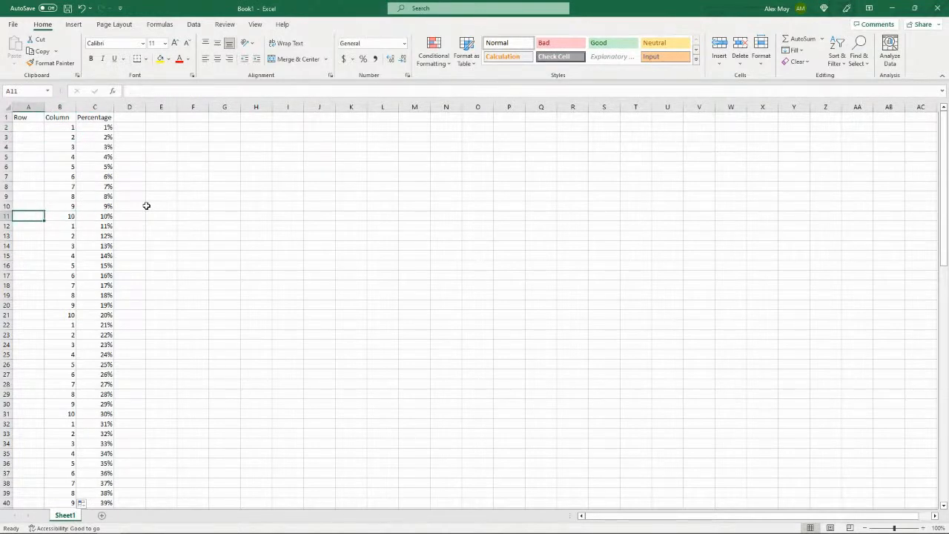
key("Up")
key("Up")
key("Up")
key("Up")
key("Up")
key("Up")
key("Up")
key("Up")
key("Up")
key("Up")
key("Down")
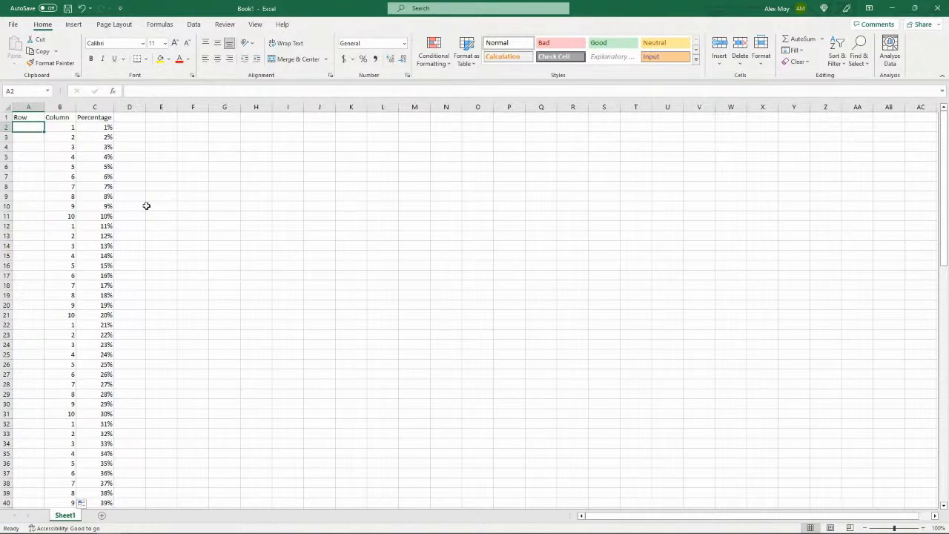
type("=floor")
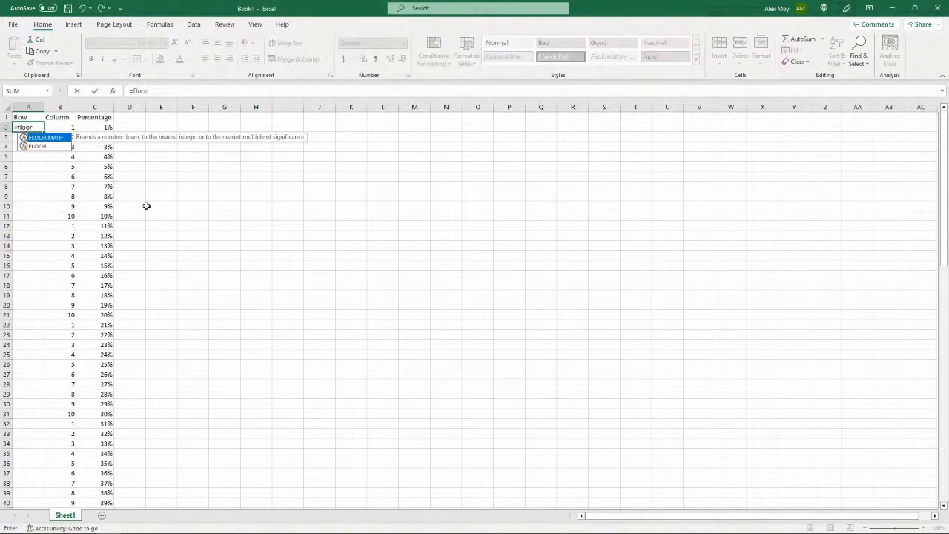
type("(")
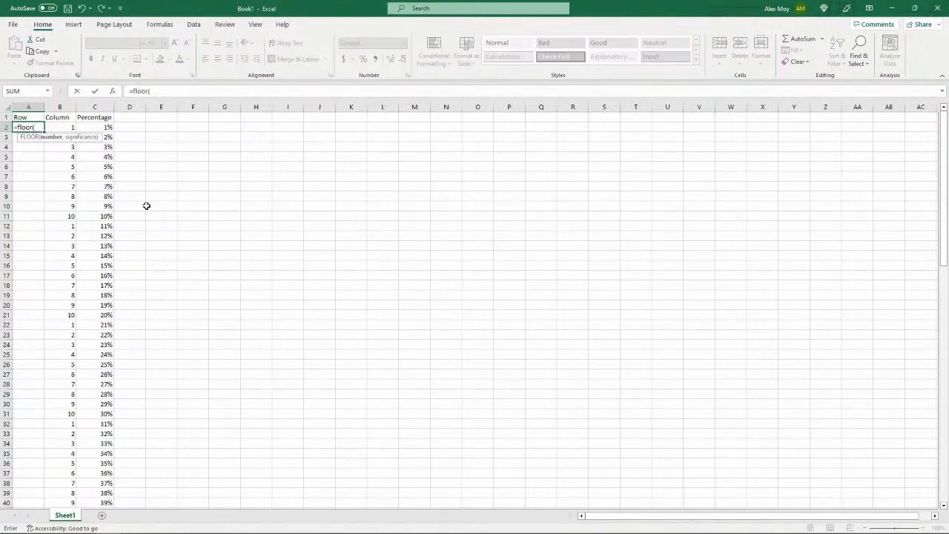
type("row(a1)")
key("F2")
key("Left")
key("Left")
key("Left")
key("Left")
key("Left")
key("Left")
type("(a1)-1)")
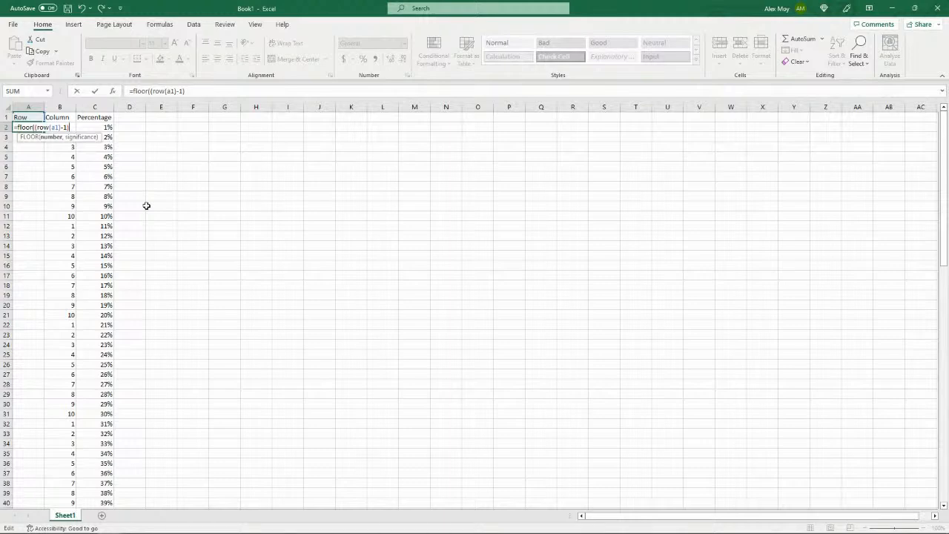
type("/10,1)+1")
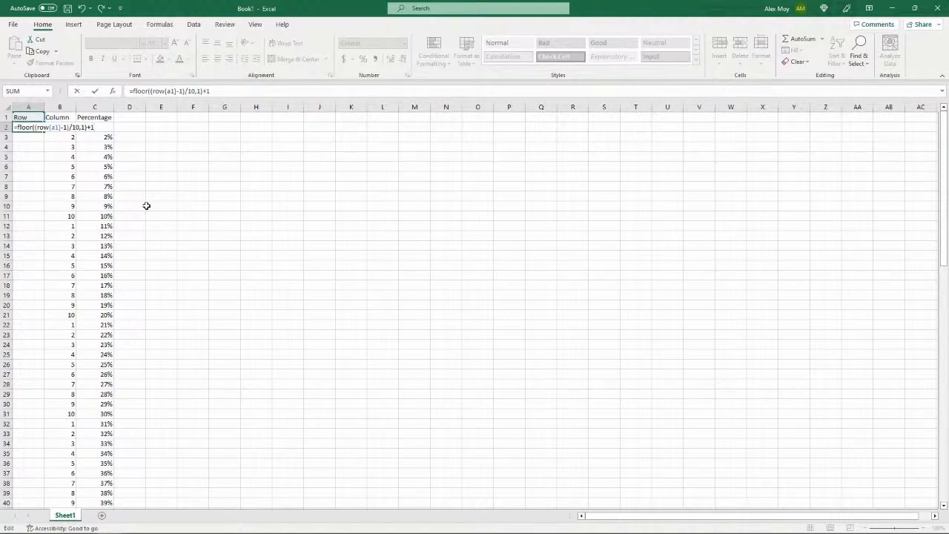
key("Return")
Fill the FLOOR formula from A2 down the rest of the Row column
key("Up")
key("ctrl+c")
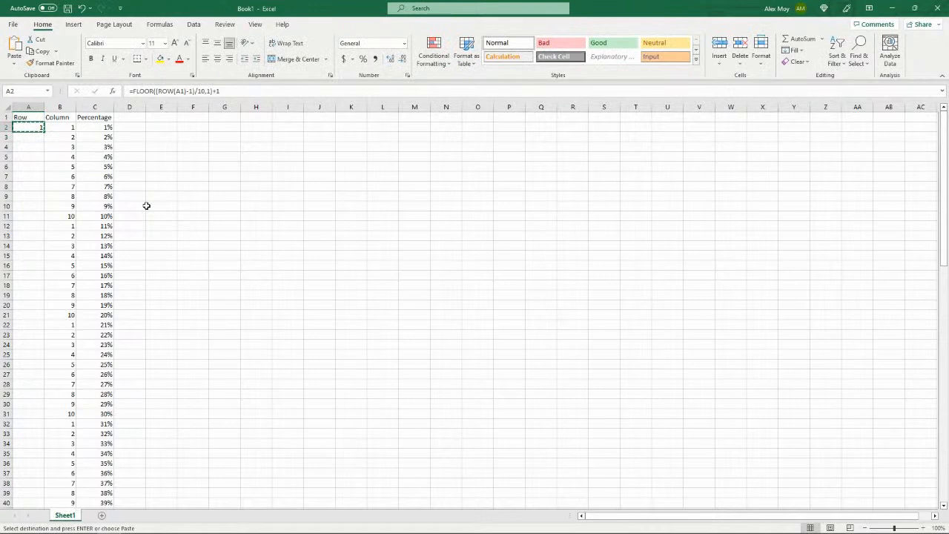
left_click_drag(44, 131, 44, 131)
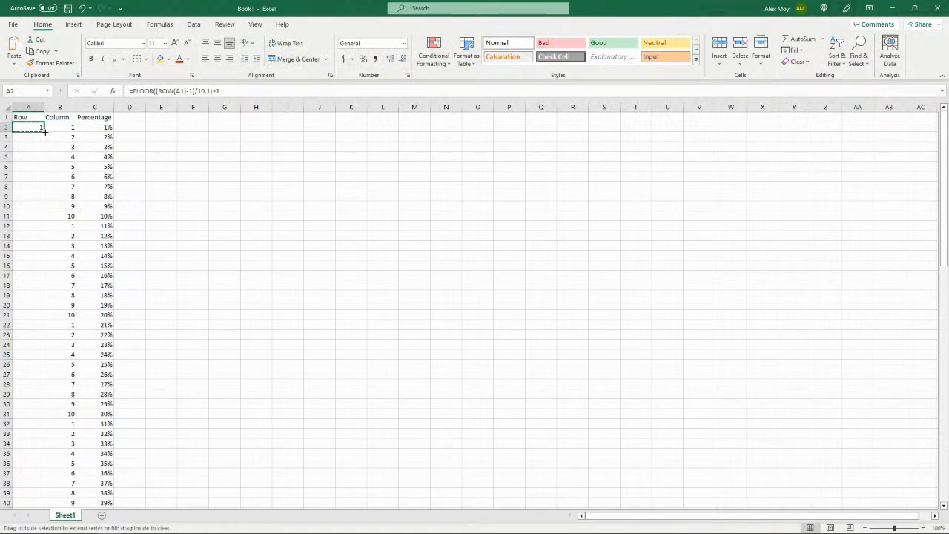
double_click(44, 131)
Check the FLOOR formula and its numbering through A2:A12 and to the end of the Row column
left_click(31, 217)
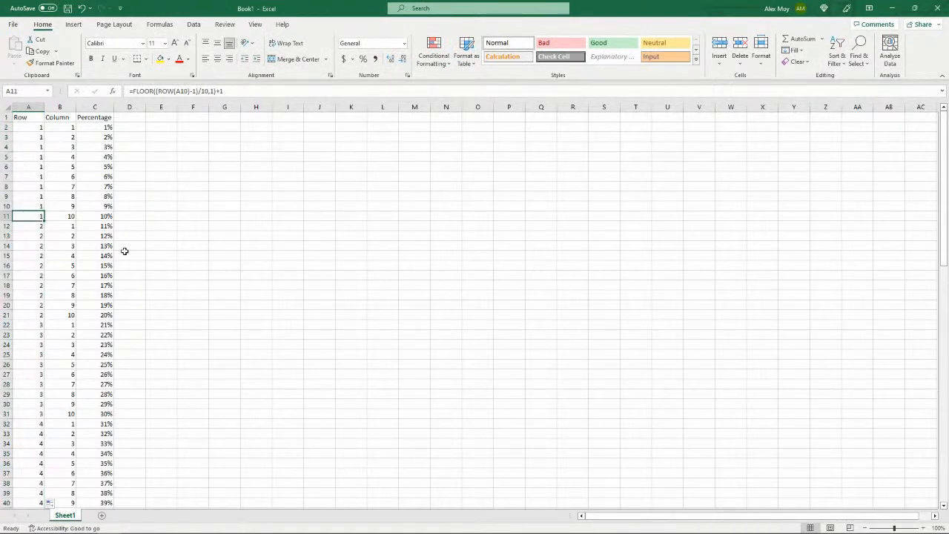
key("Up")
key("Up")
key("Up")
key("Up")
key("Up")
key("Up")
key("Up")
key("Up")
key("Up")
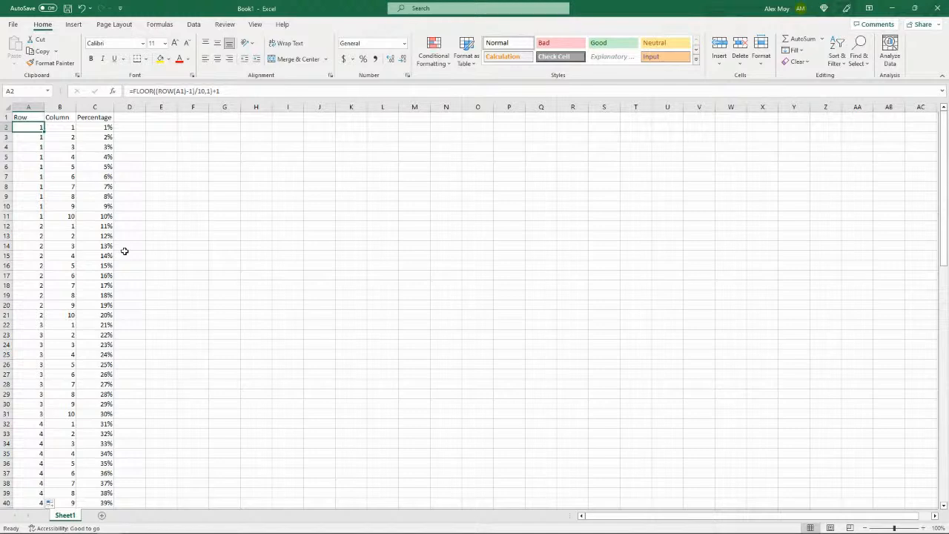
key("Down")
key("Down")
key("Down")
key("Down")
key("Down")
key("Down")
key("Down")
key("Down")
key("Down")
key("Down")
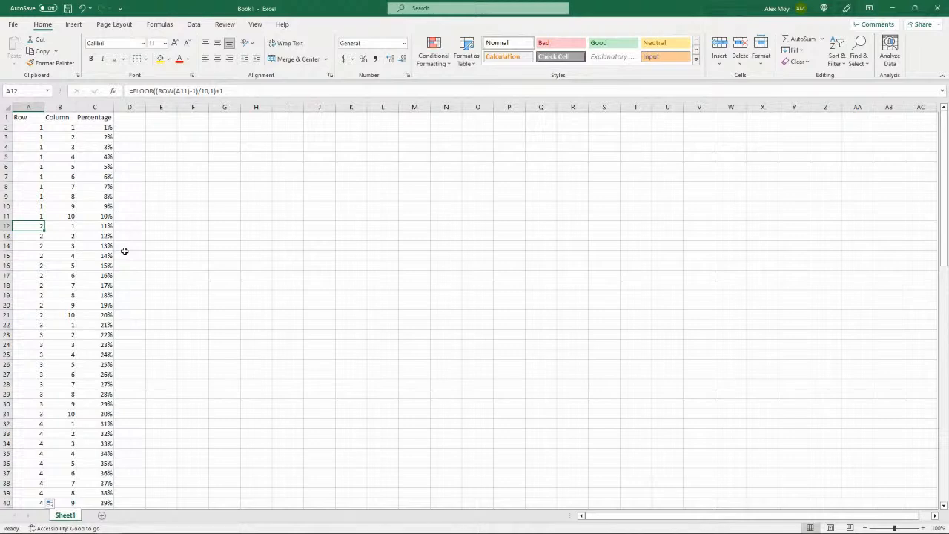
key("Up")
key("Up")
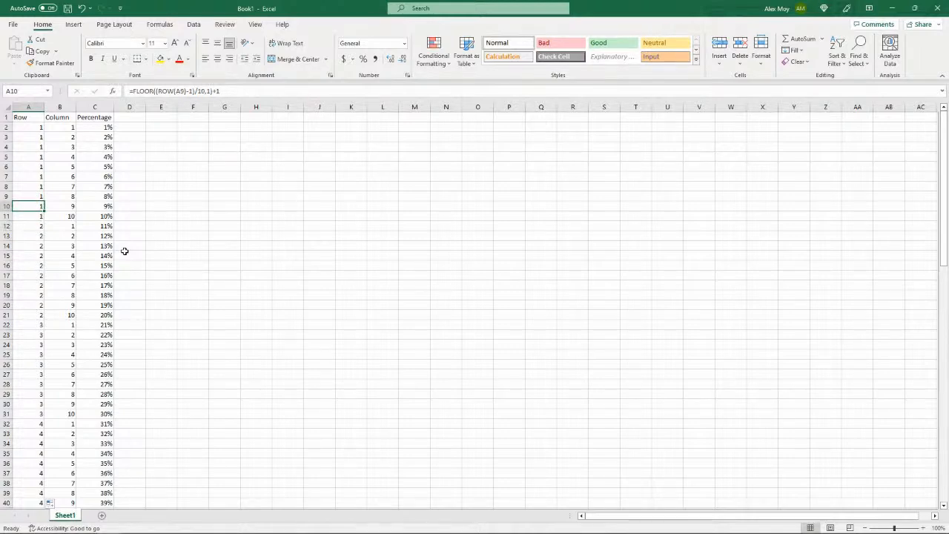
key("ctrl+Down")
key("ctrl+Up")
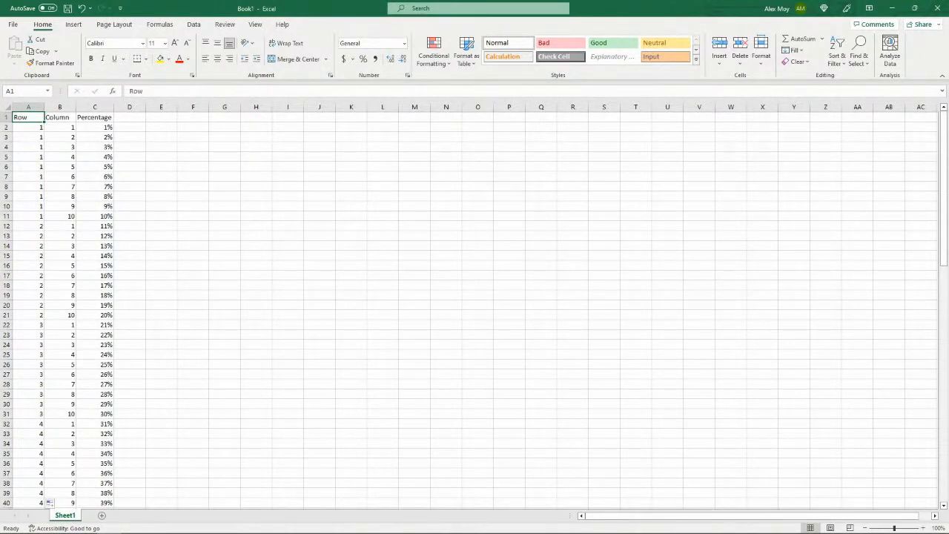
Review the Row, Column and Percentage headers and the first-row formulas and values in A1:C2
left_click(28, 131)
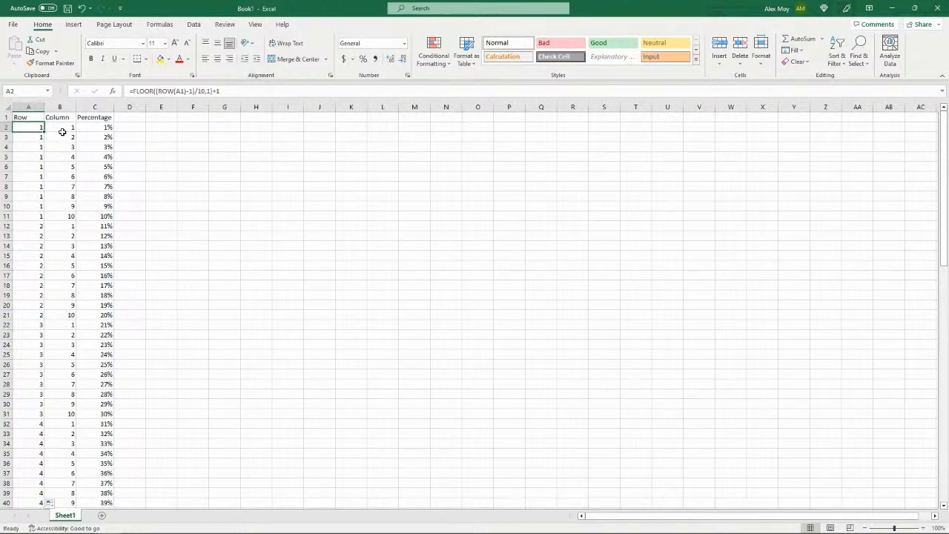
key("Up")
key("Right")
key("Down")
key("Left")
key("Up")
key("Down")
key("Right")
key("Right")
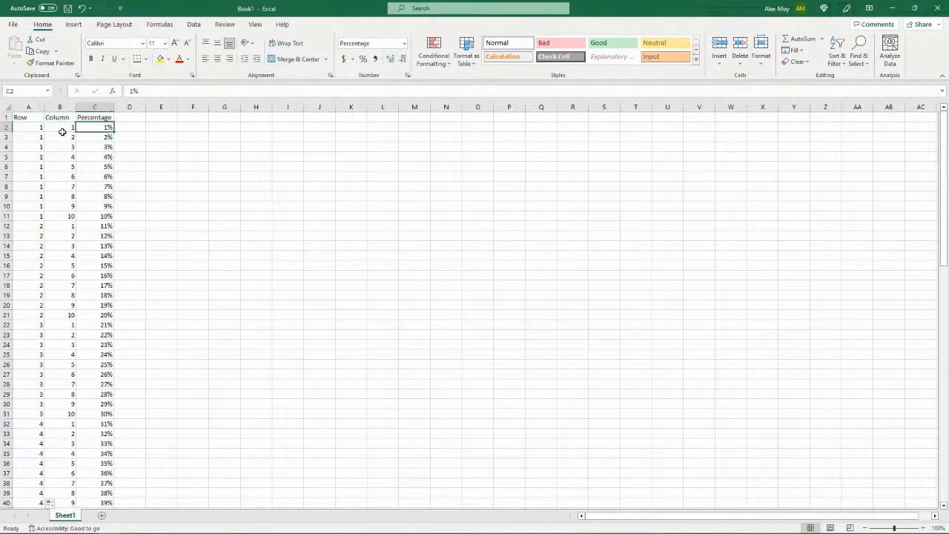
key("Up")
key("Left")
key("Left")
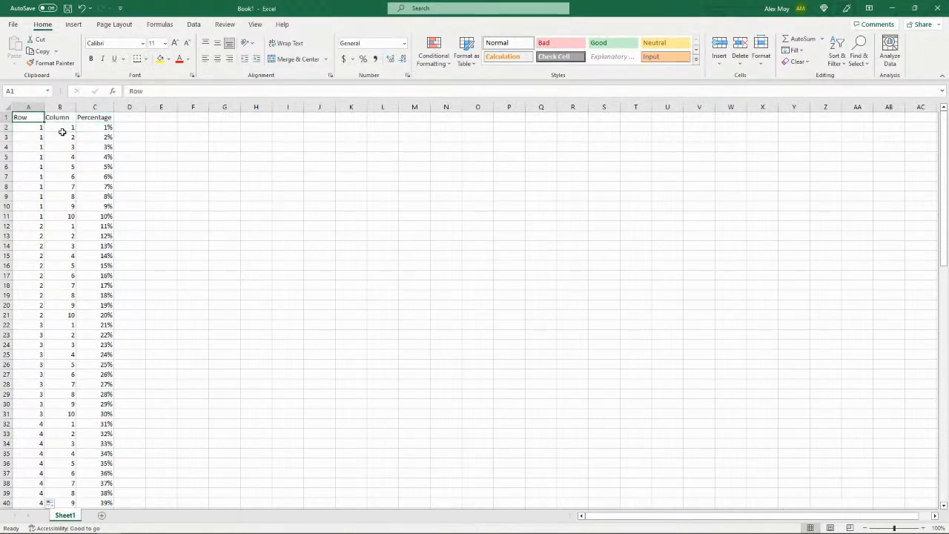
Save the workbook as Waffle Scoffolding in the 002 folder under Data Doctor - Tableau, and close Excel
key("ctrl+s")
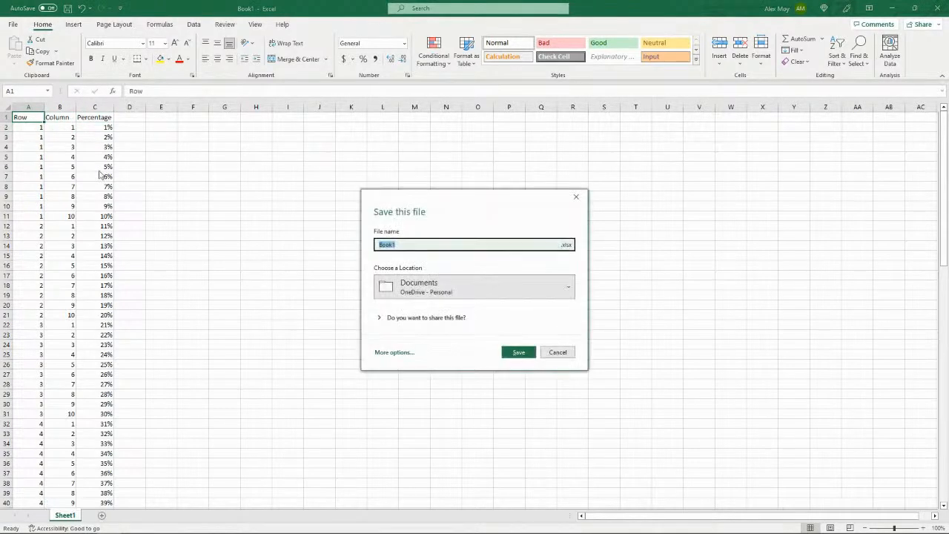
left_click(512, 294)
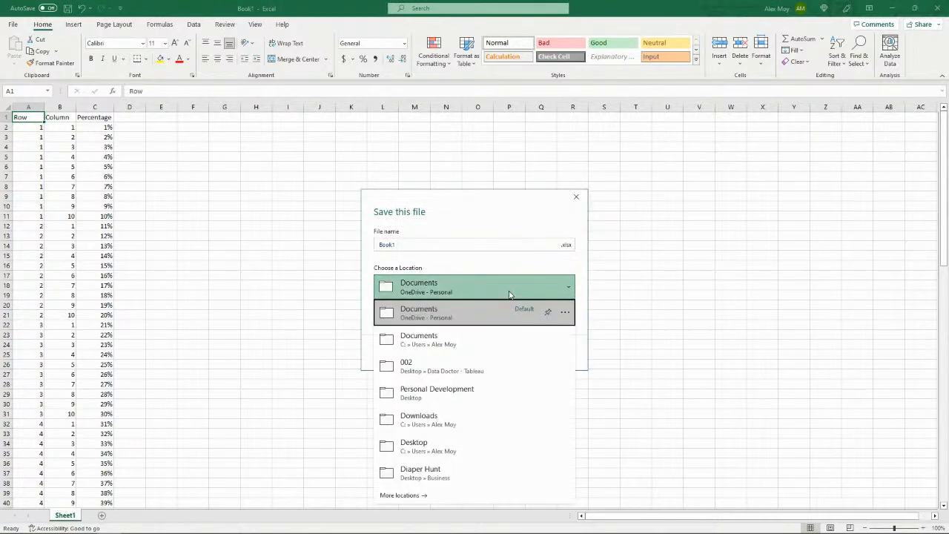
left_click(489, 376)
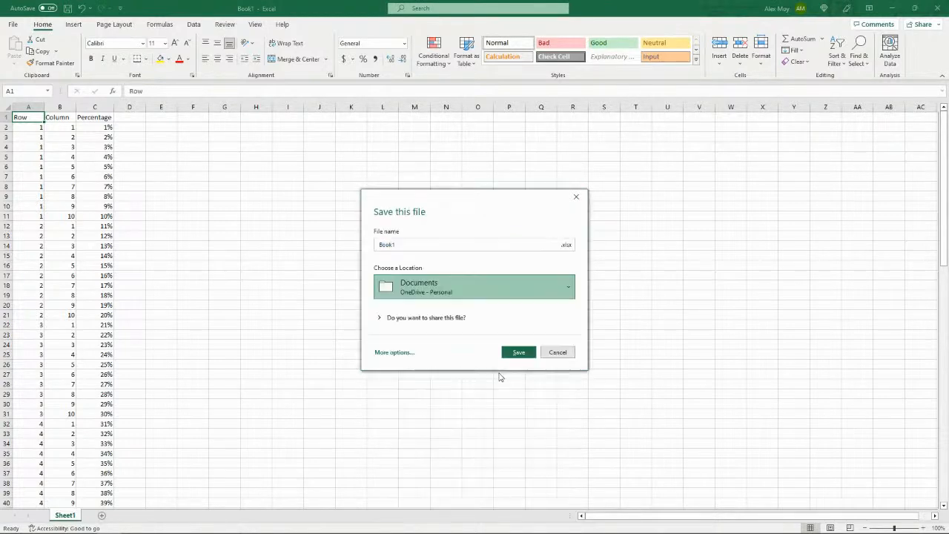
left_click(486, 246)
type("Waffle Sc")
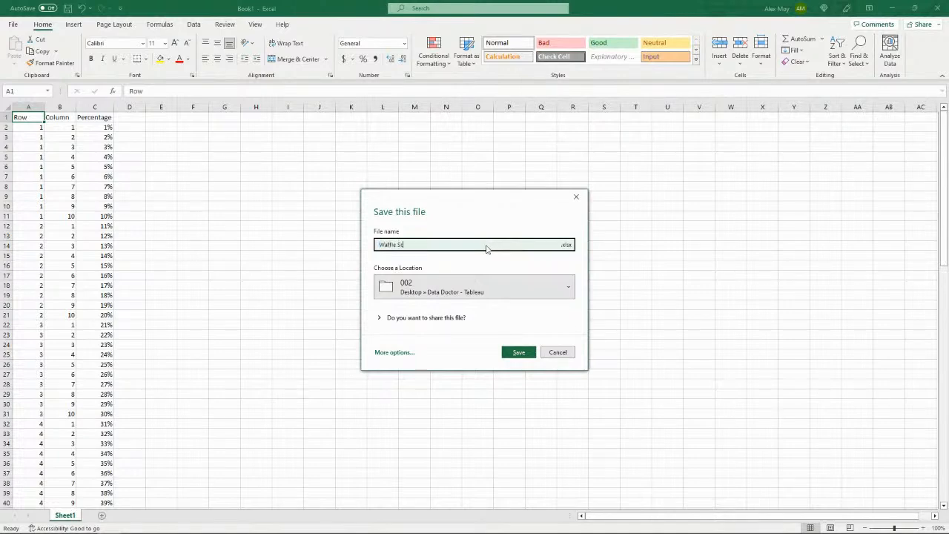
key("BackSpace")
key("BackSpace")
left_click(519, 352)
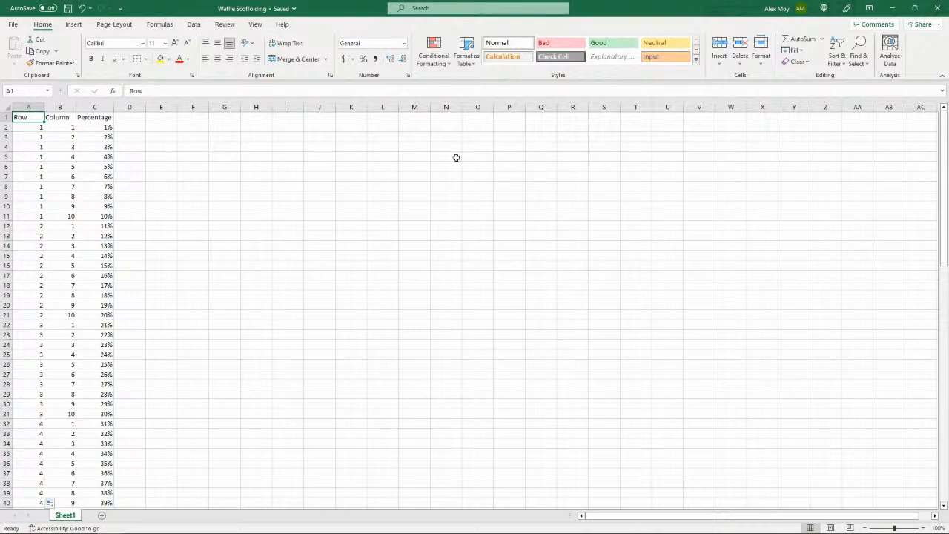
left_click(938, 7)
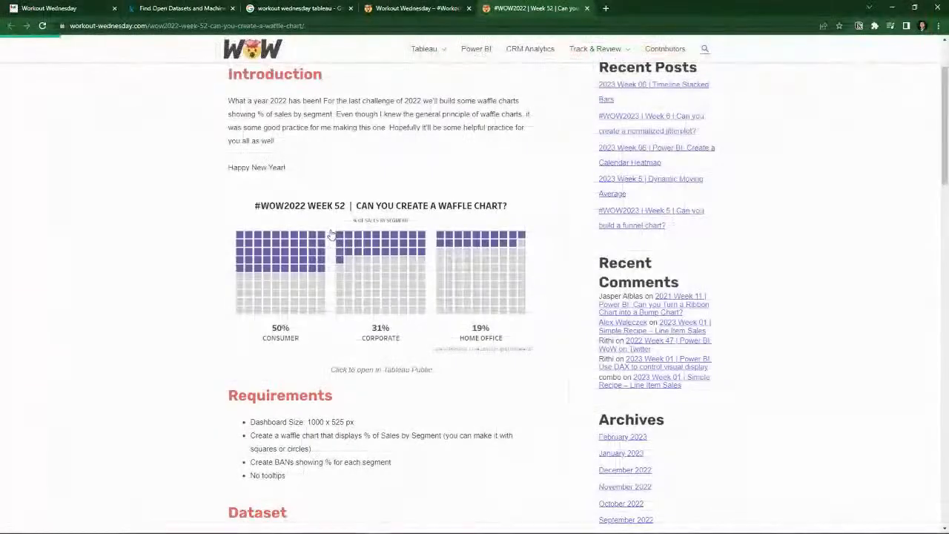
Switch to Tableau, maximize its window and connect to the saved Sample - Superstore data source
key("alt+Tab")
key("alt+Tab")
key("alt+Tab")
key("alt+Tab")
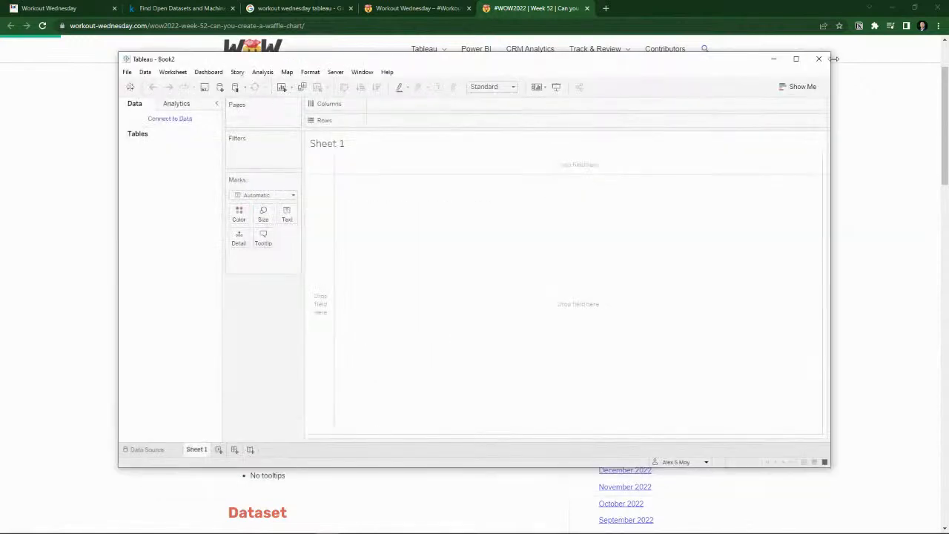
left_click(791, 67)
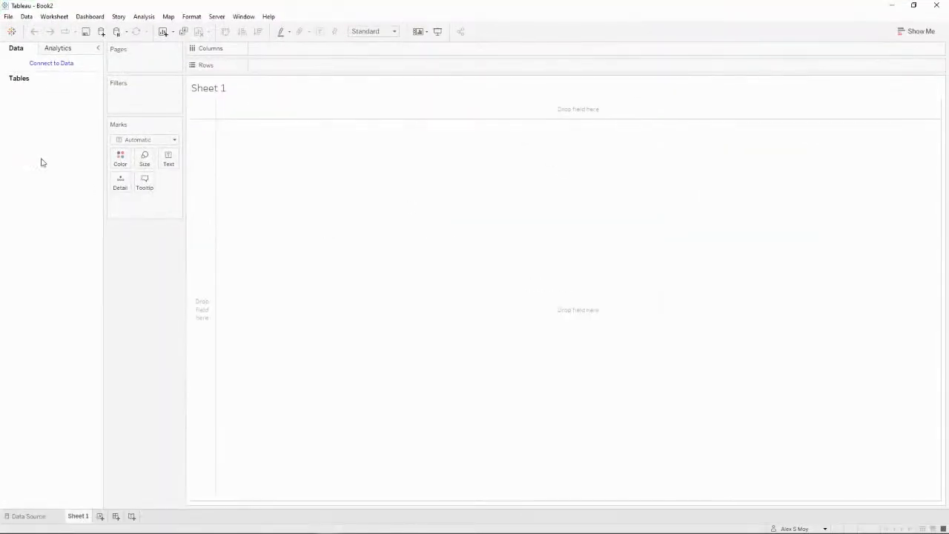
left_click(49, 67)
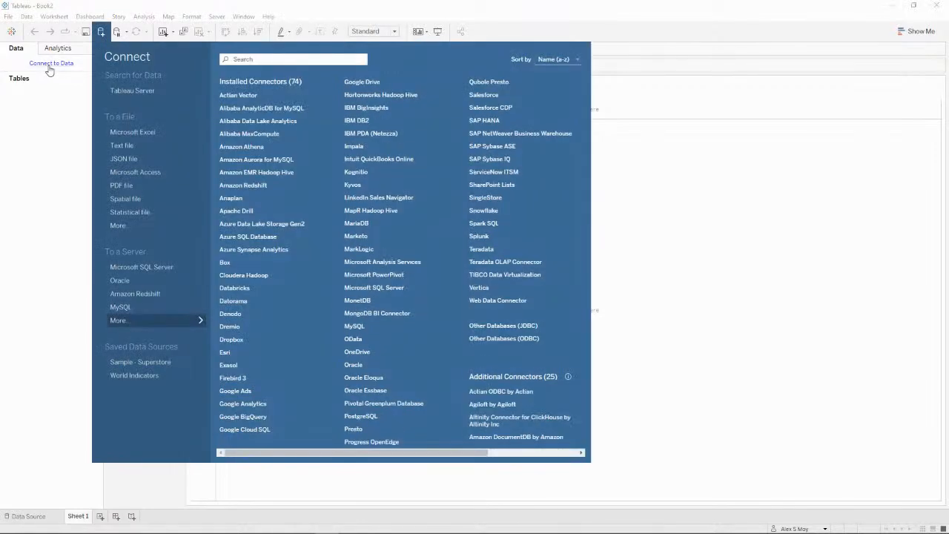
left_click(159, 359)
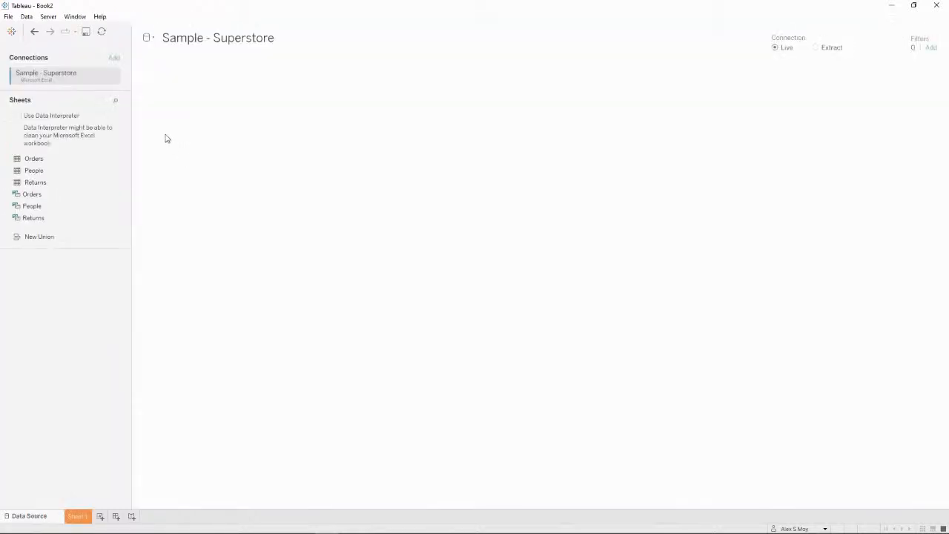
Add the Waffle Scoffolding Excel workbook from the 002 folder as a new data source
left_click(149, 37)
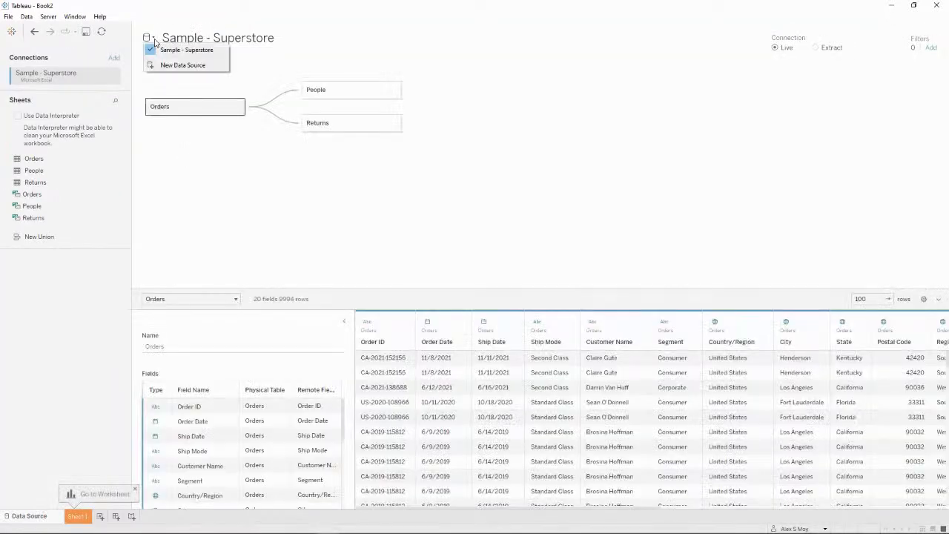
left_click(185, 66)
left_click(203, 147)
left_click(151, 84)
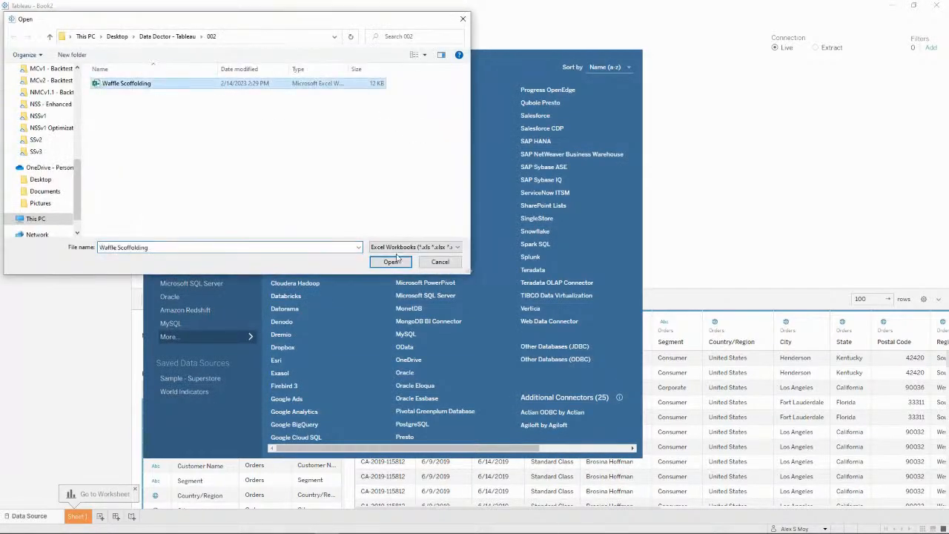
left_click(391, 263)
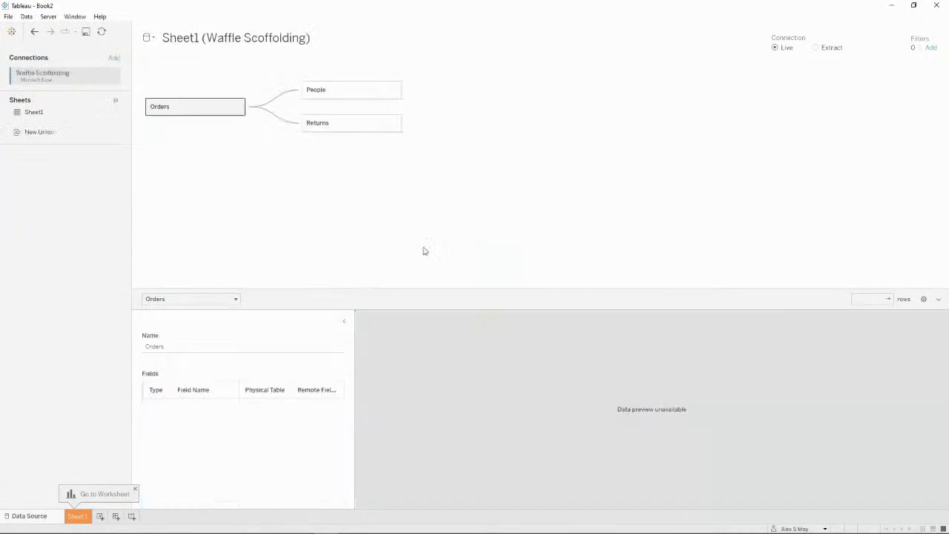
On Sheet 1, place Column on Columns and Row on Rows, and turn off Aggregate Measures
left_click(134, 489)
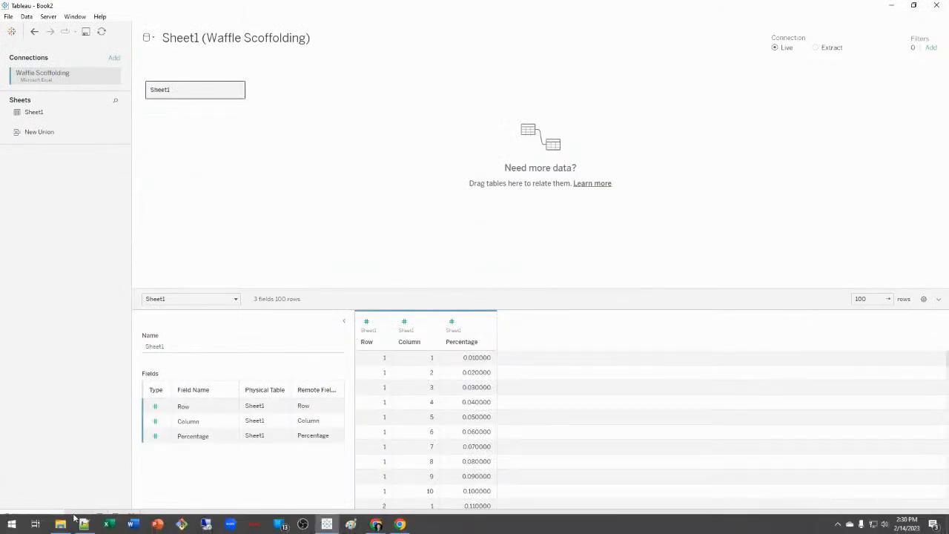
left_click(76, 516)
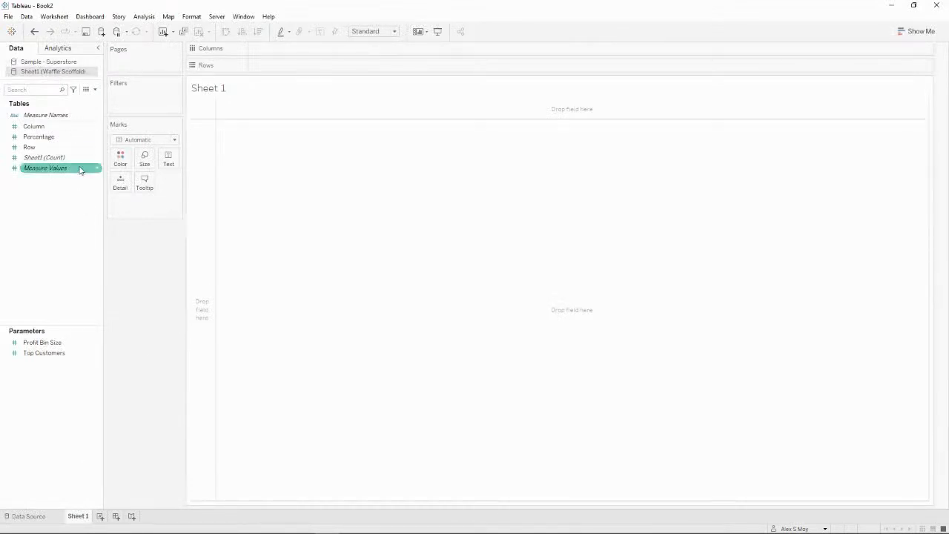
left_click_drag(53, 128, 354, 54)
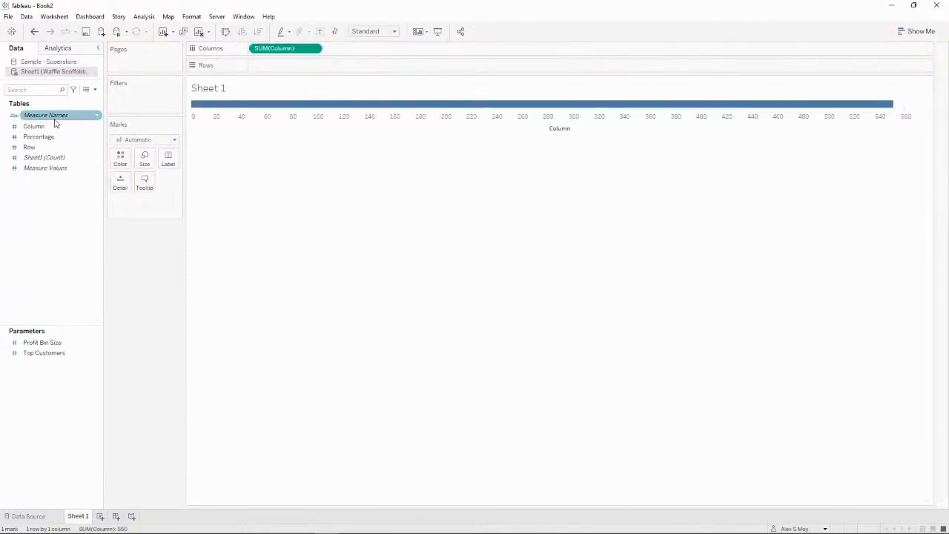
left_click_drag(45, 148, 296, 65)
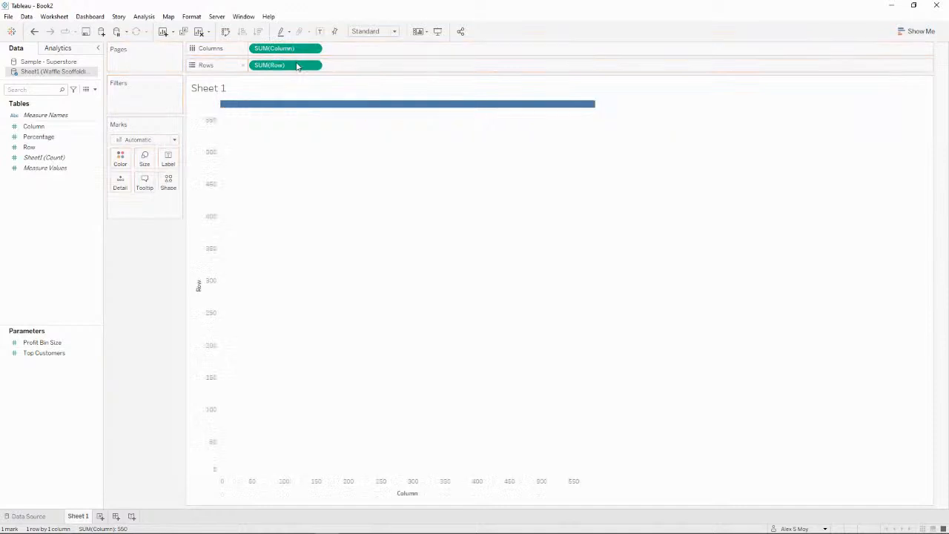
left_click(144, 17)
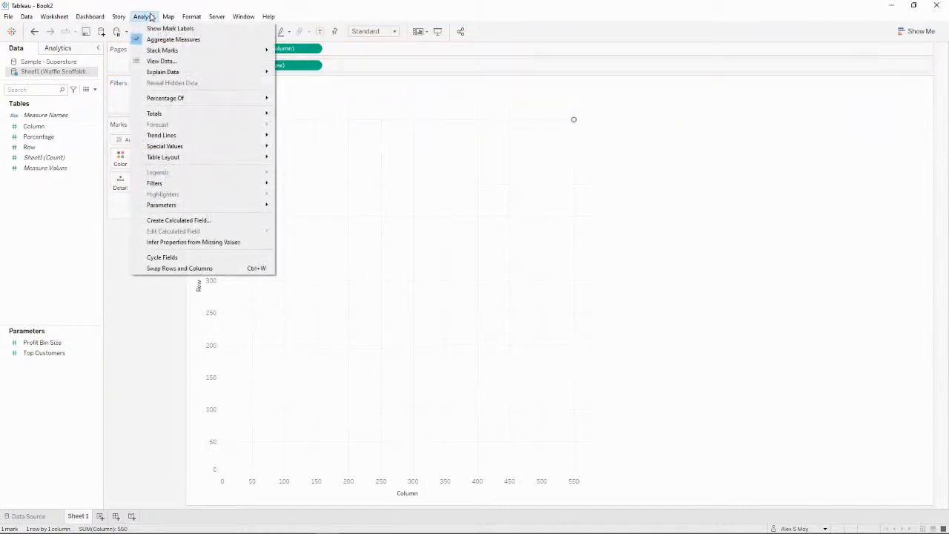
left_click(171, 38)
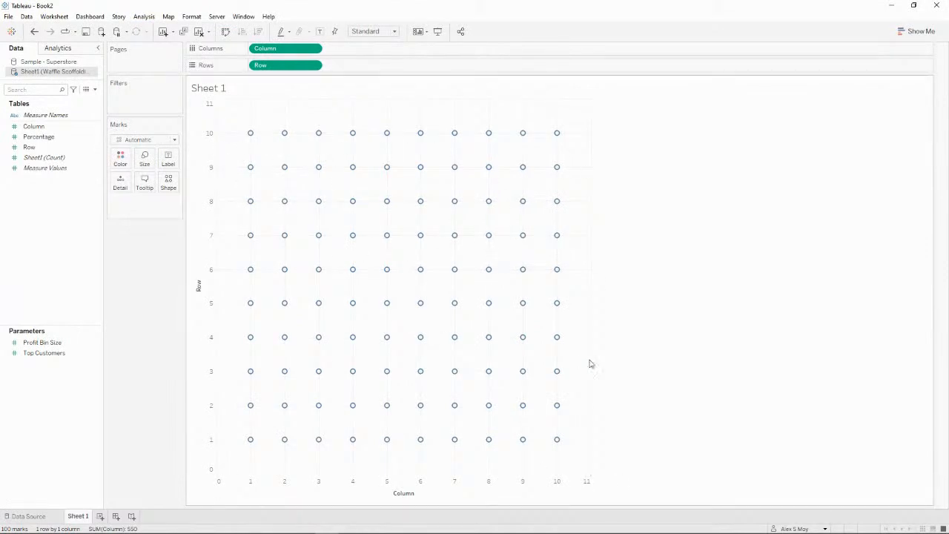
Change the mark type to Square and enlarge the squares on the 10 x 10 grid
left_click(144, 163)
left_click(158, 141)
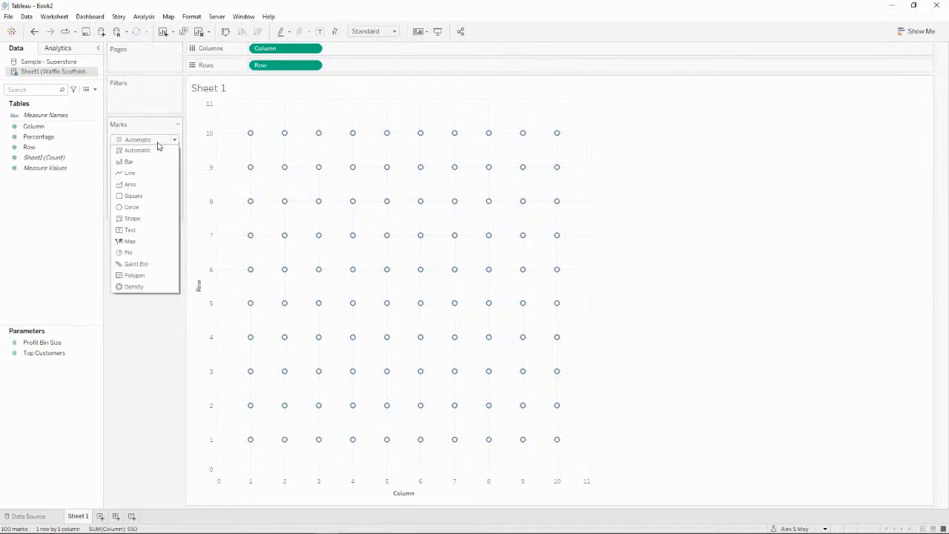
left_click(159, 197)
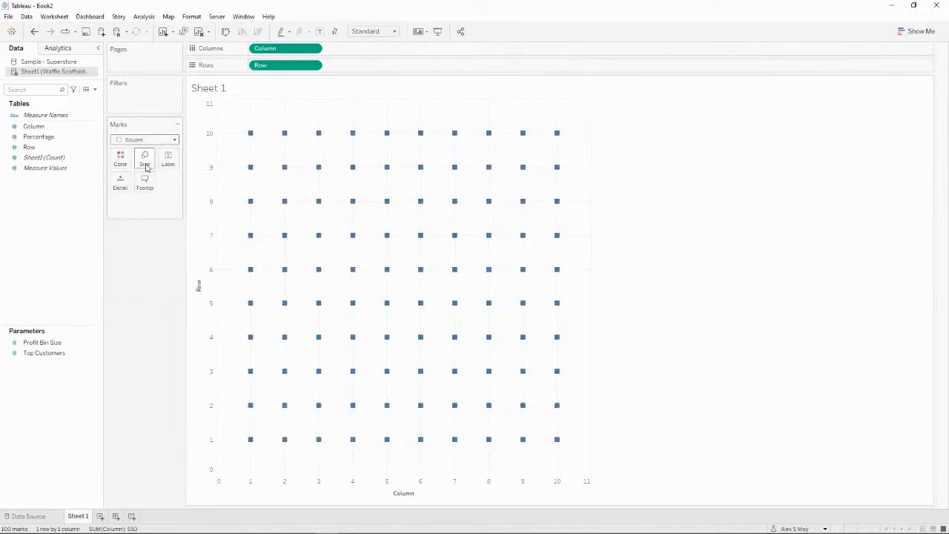
left_click(143, 160)
left_click_drag(171, 191, 185, 183)
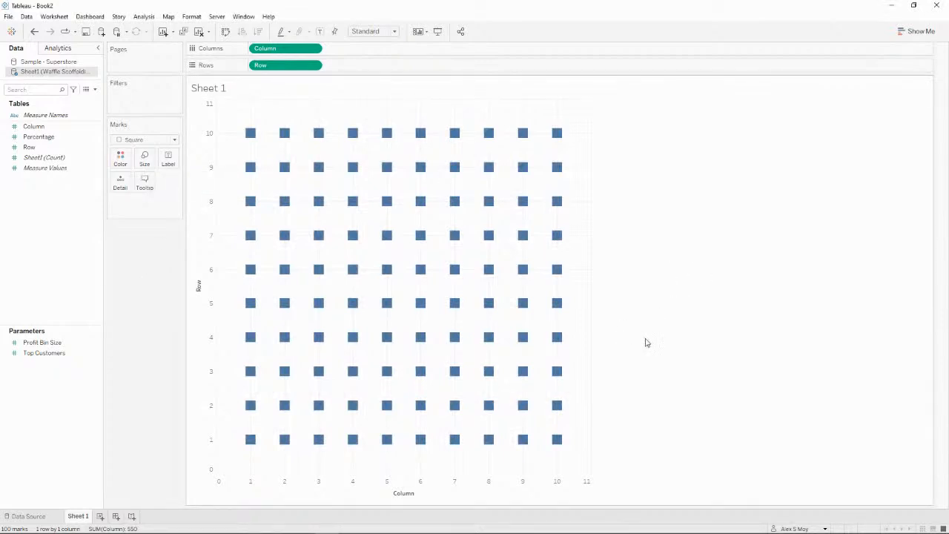
Label the squares with Percentage and set that field's default number format to percentage with 0 decimal places
left_click(34, 137)
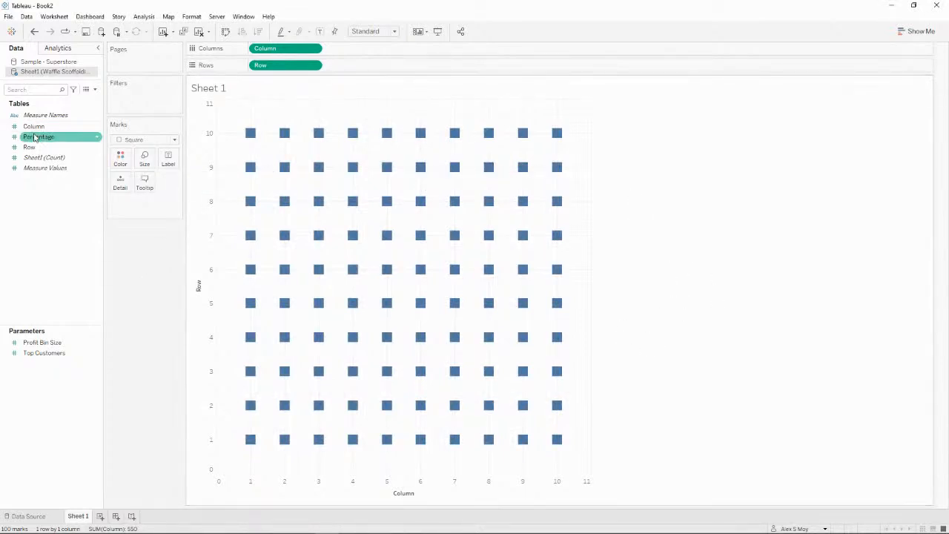
left_click_drag(35, 137, 176, 162)
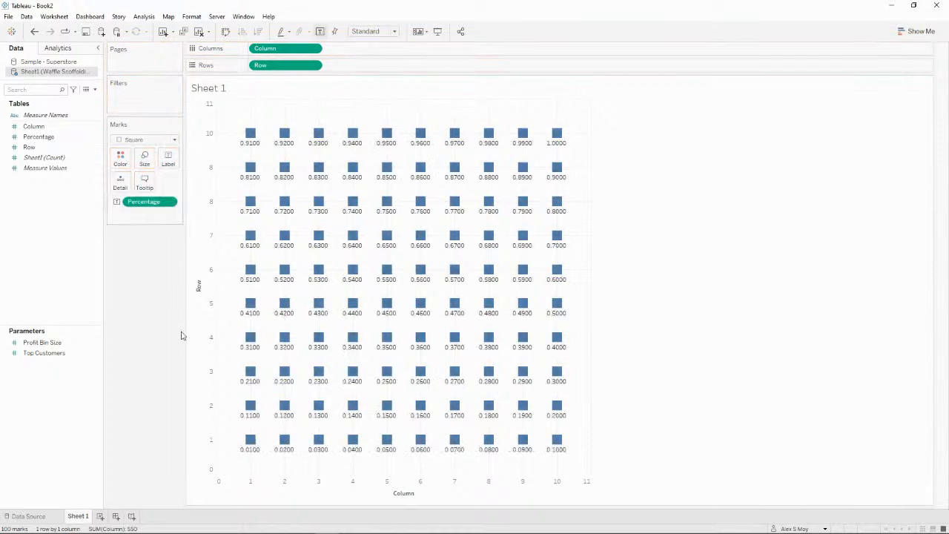
right_click(46, 138)
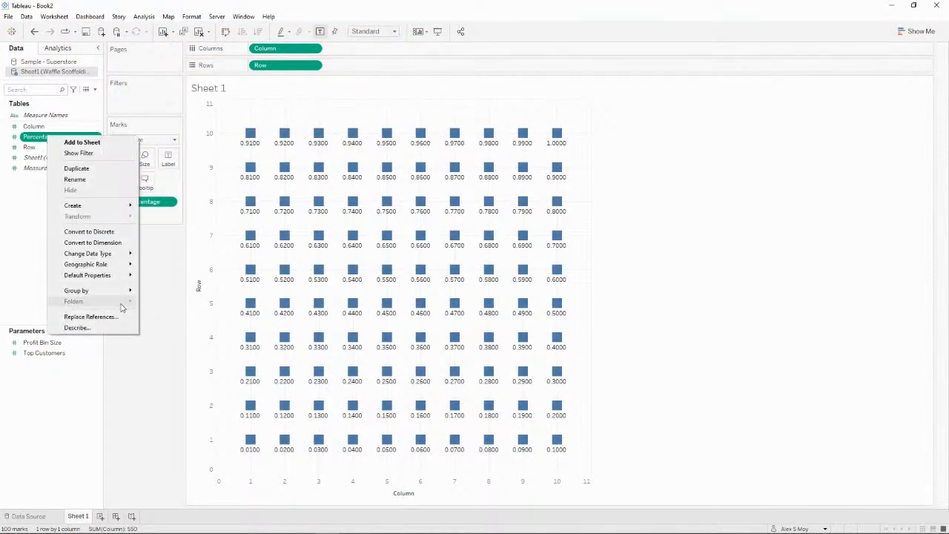
mouse_move(125, 277)
left_click(188, 297)
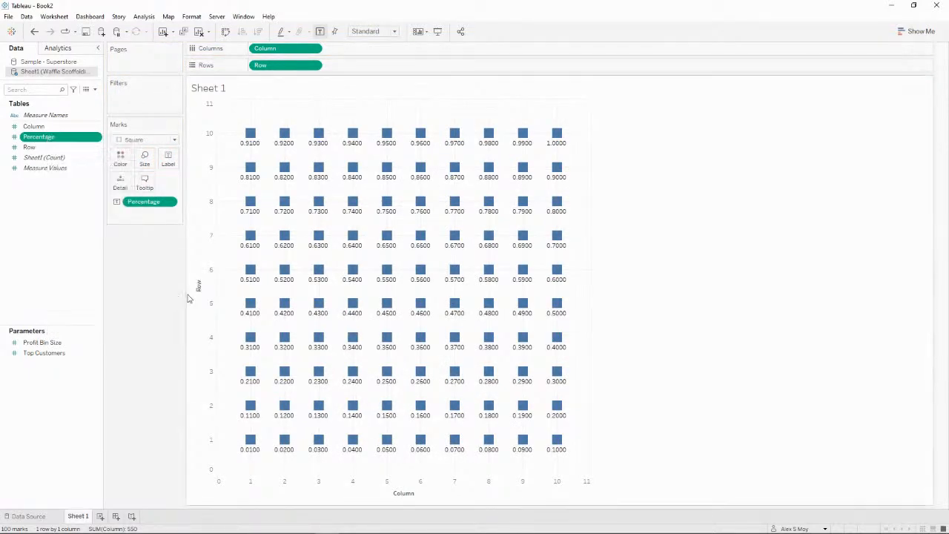
left_click(444, 251)
left_click(496, 227)
left_click(497, 228)
left_click(523, 337)
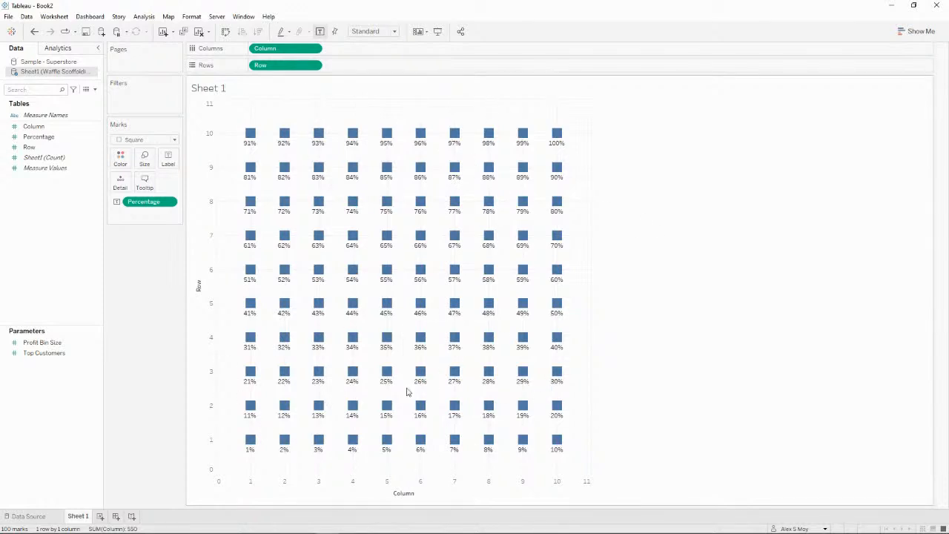
Reverse the scale of the Row axis
right_click(201, 173)
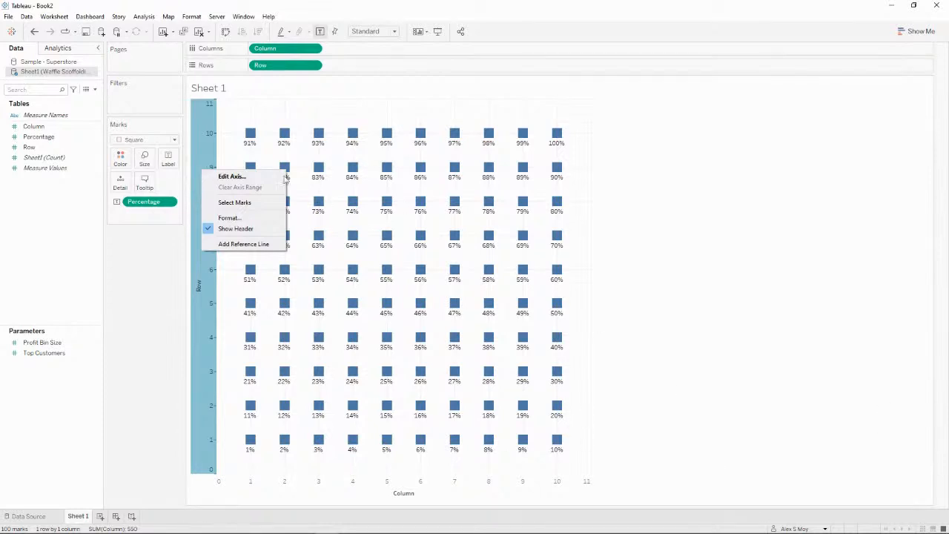
left_click(253, 177)
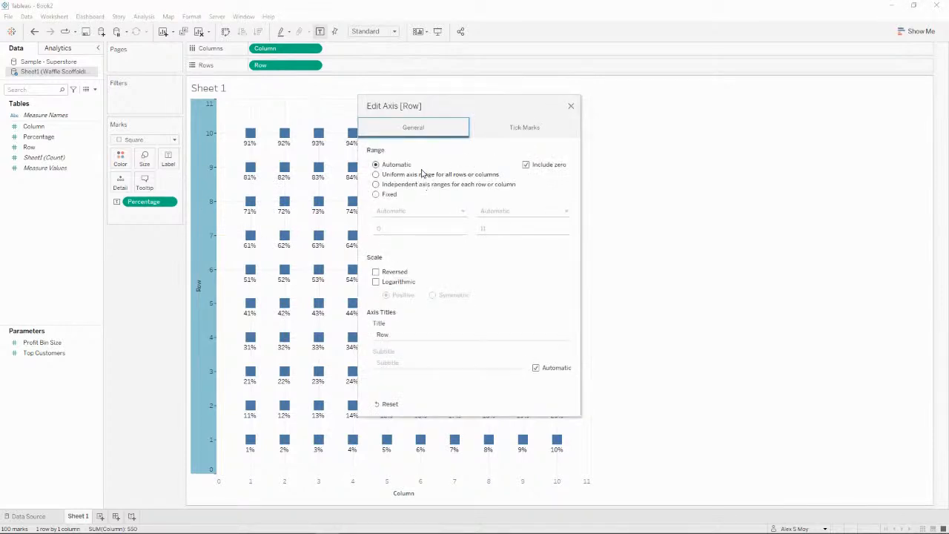
left_click(400, 271)
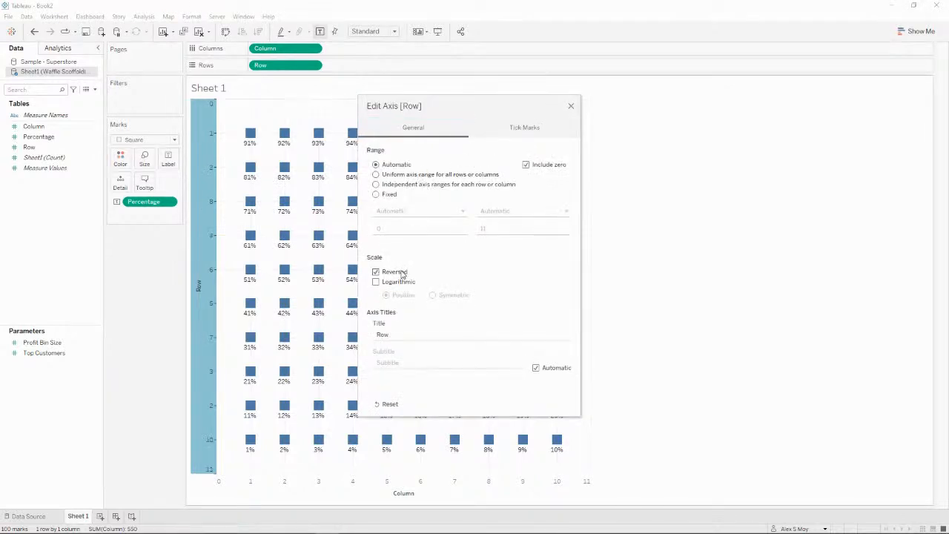
left_click(571, 106)
mouse_move(245, 138)
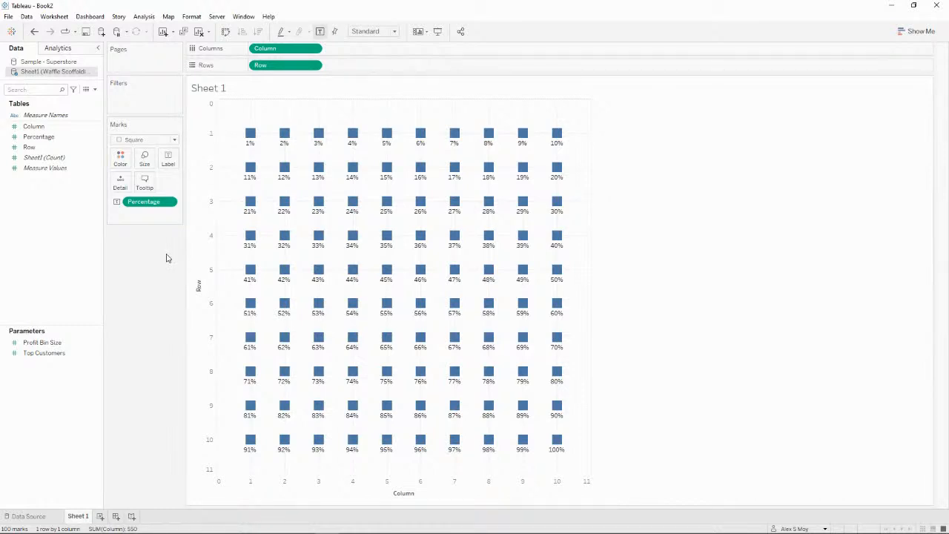
Check the waffle chart on the Workout Wednesday page, and start a calculated field named Consumer Sales Percentage in the Sample - Superstore data source
left_click(70, 62)
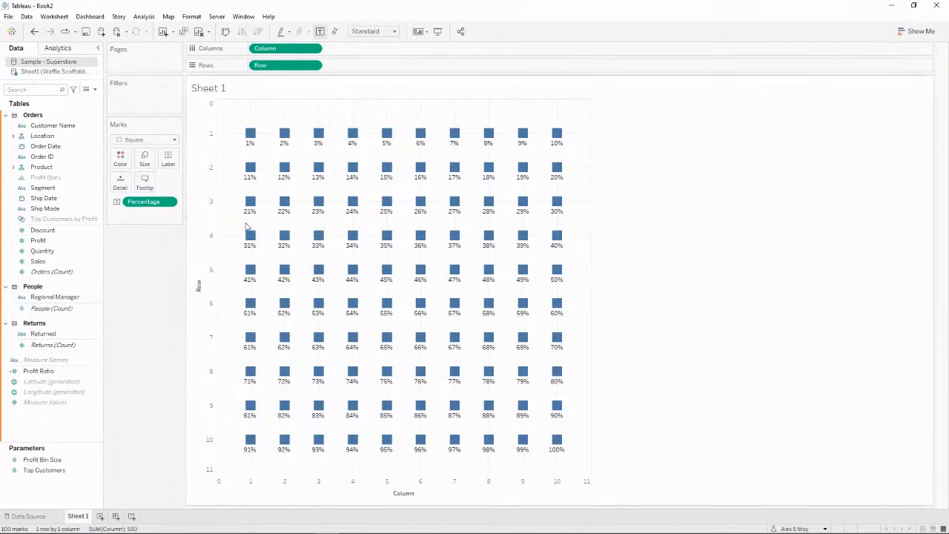
key("alt+Tab")
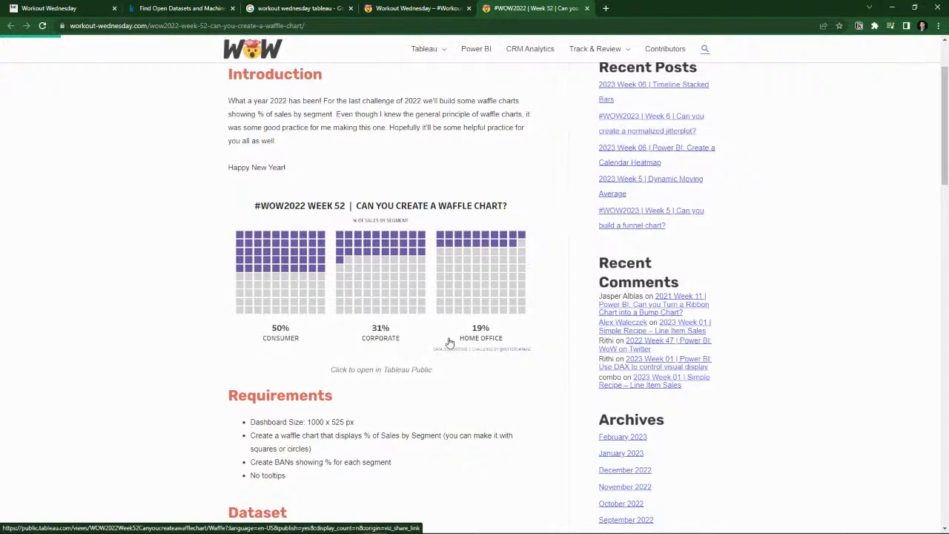
key("alt+Tab")
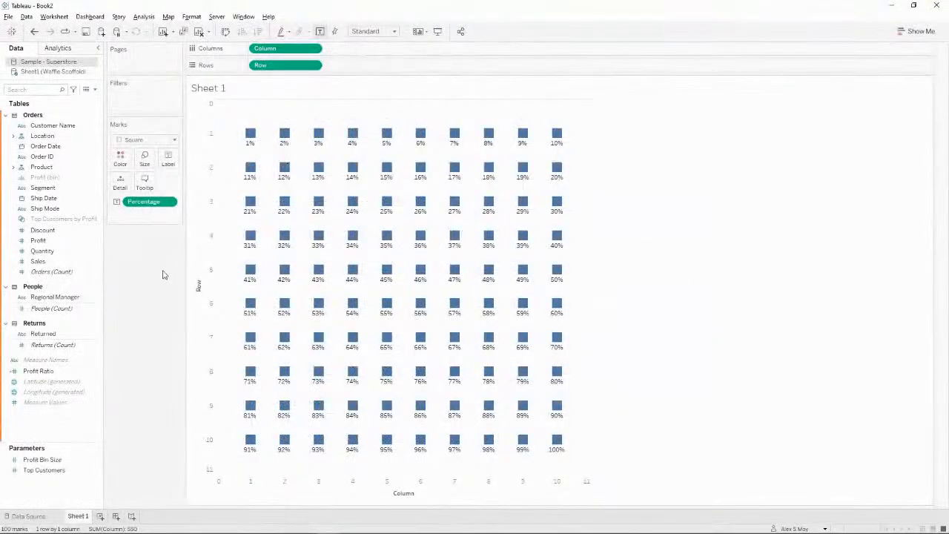
left_click(95, 90)
left_click(46, 97)
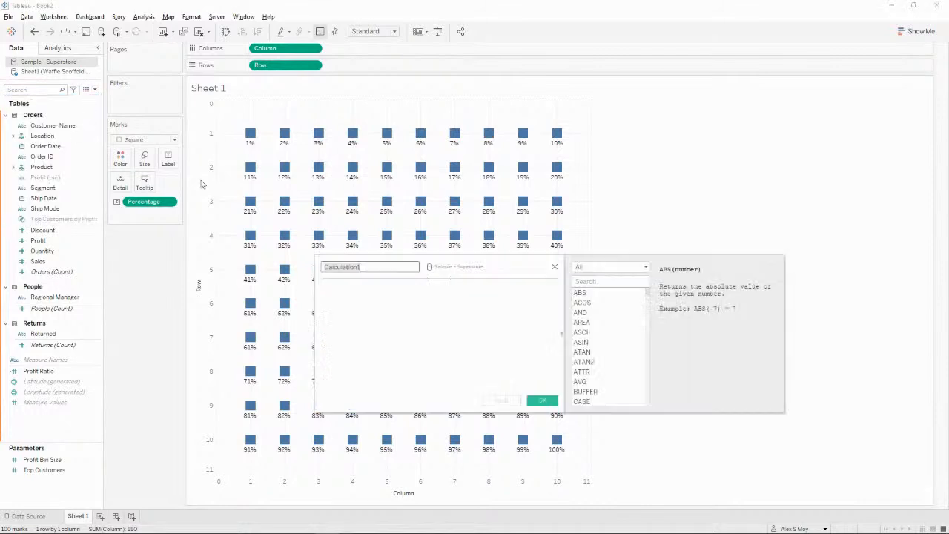
type("Consu")
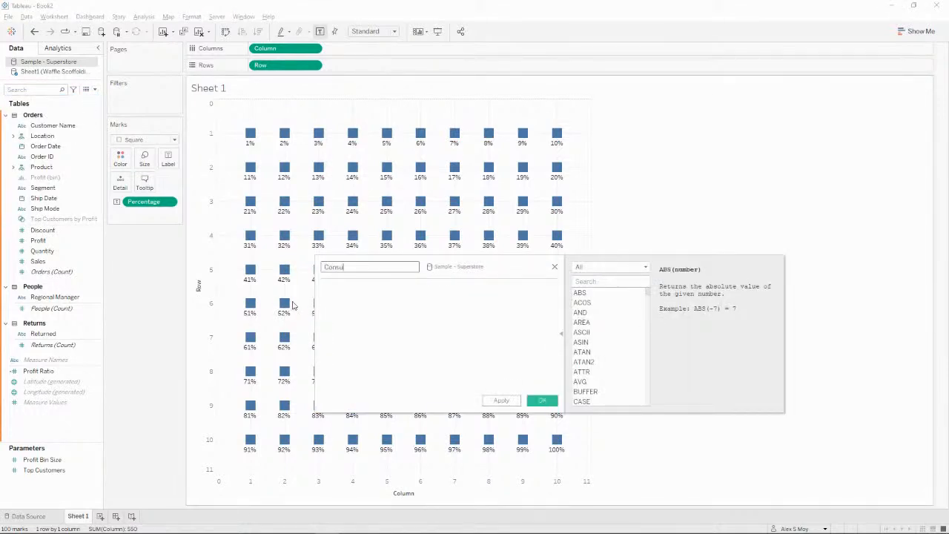
type("mer Sales Percentage")
key("Tab")
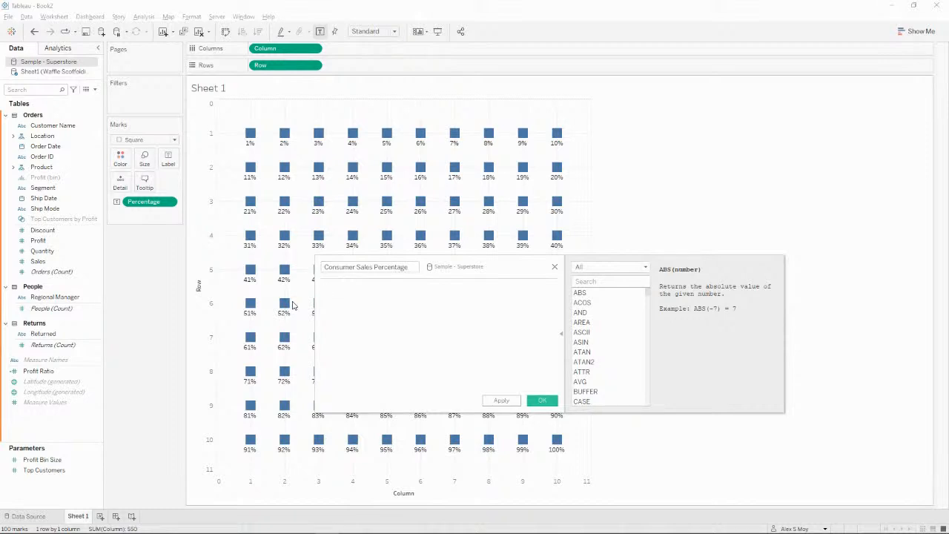
Write the calculation's numerator as sum(if [Segment] = "Consumer" then [Sales] end)
type("if [Se")
key("Return")
type("= \"Consumer\" ")
type("then [S")
key("Return")
type("end")
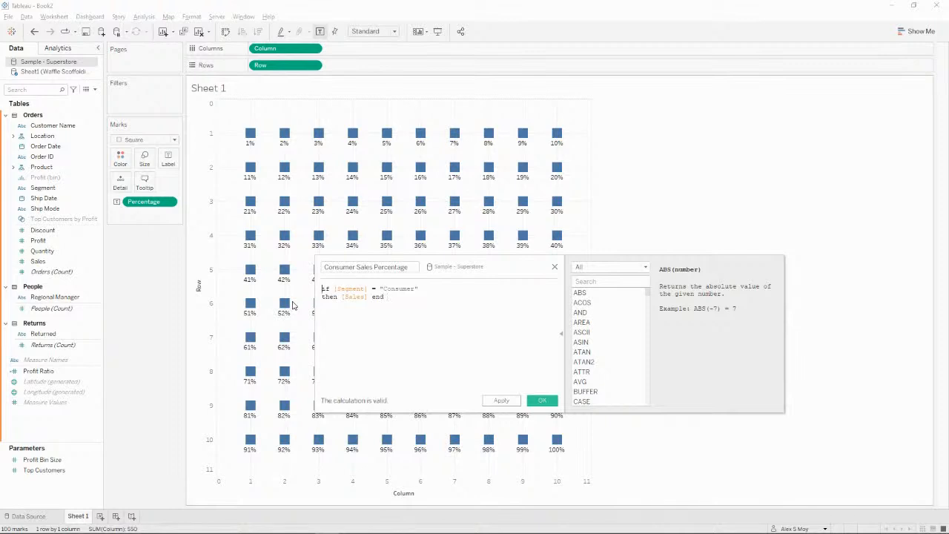
key("ctrl+Home")
type("sum(")
key("ctrl+End")
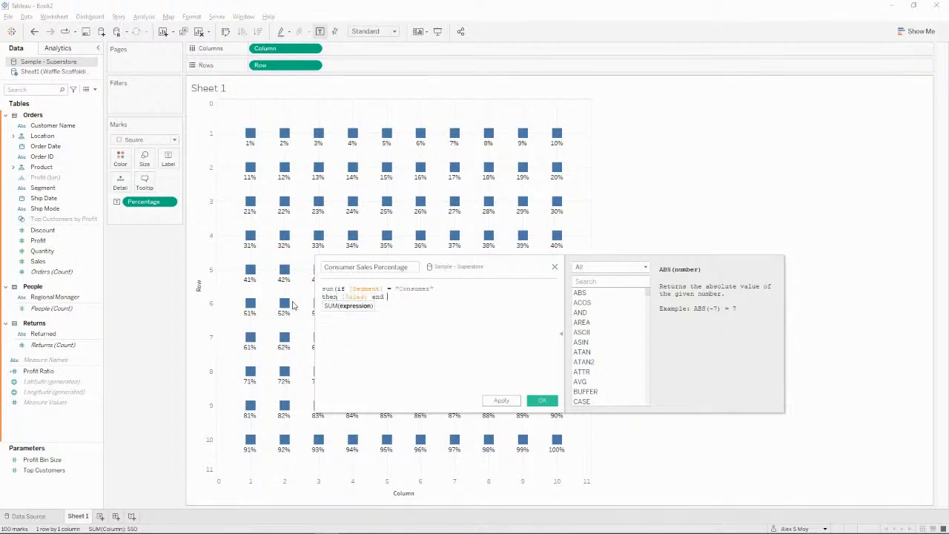
type(")")
Divide the expression by sum({sum([Sales])}) and save the calculated field
type("sum(")
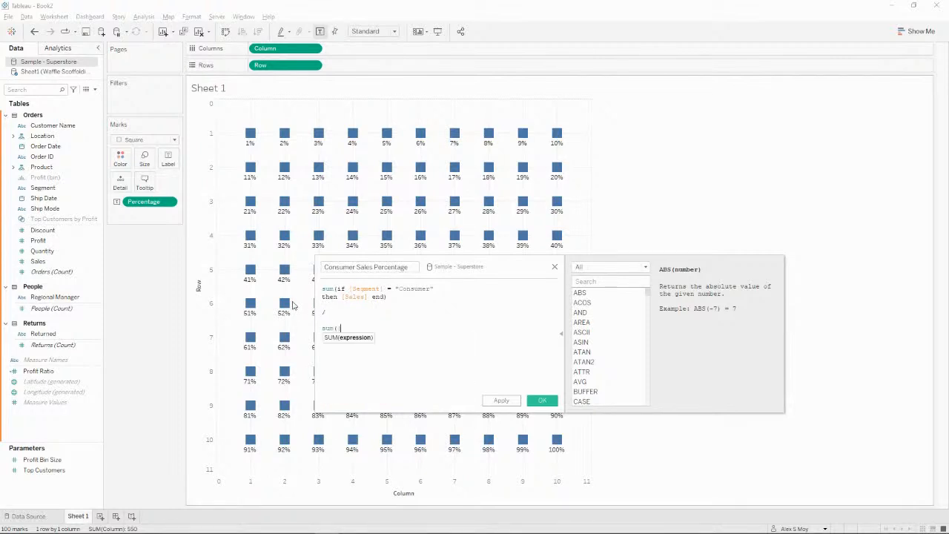
type(" sum(sal")
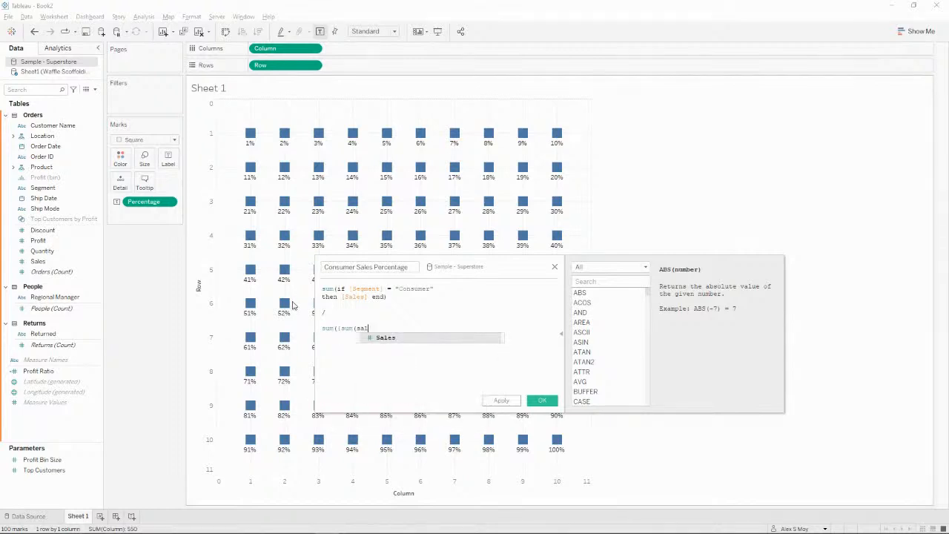
key("Return")
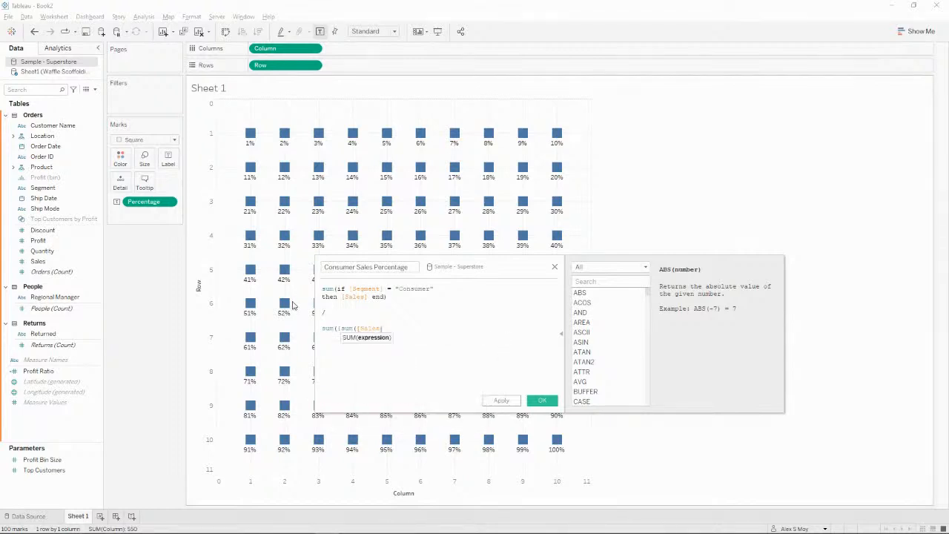
type(")}")
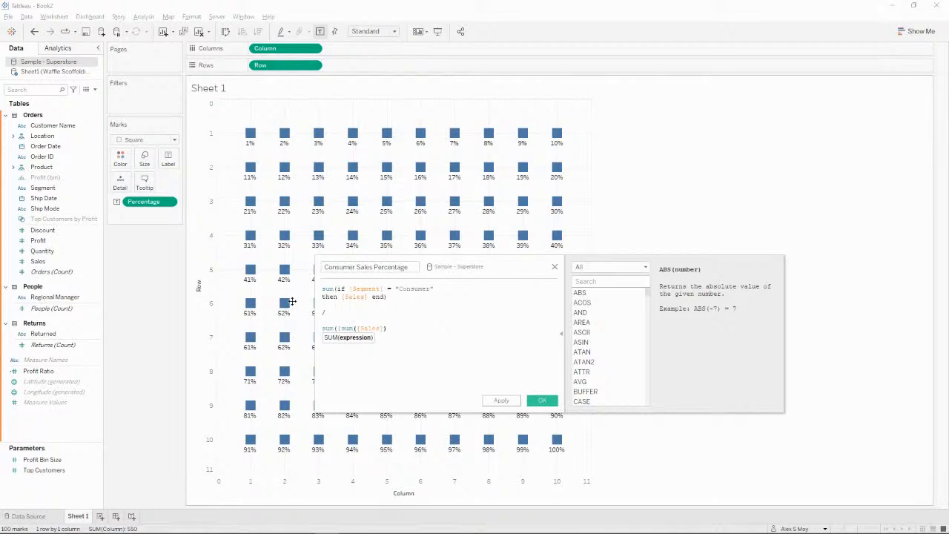
type(")")
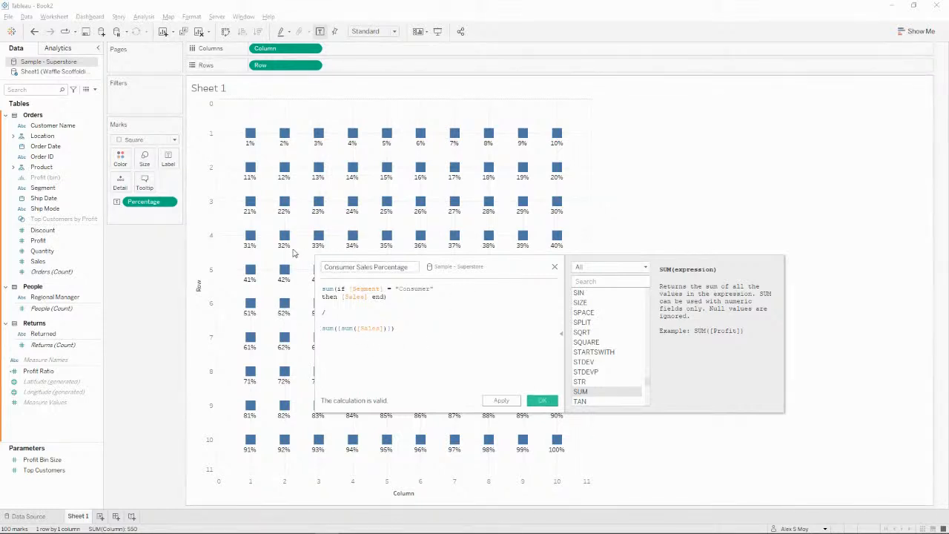
left_click(549, 401)
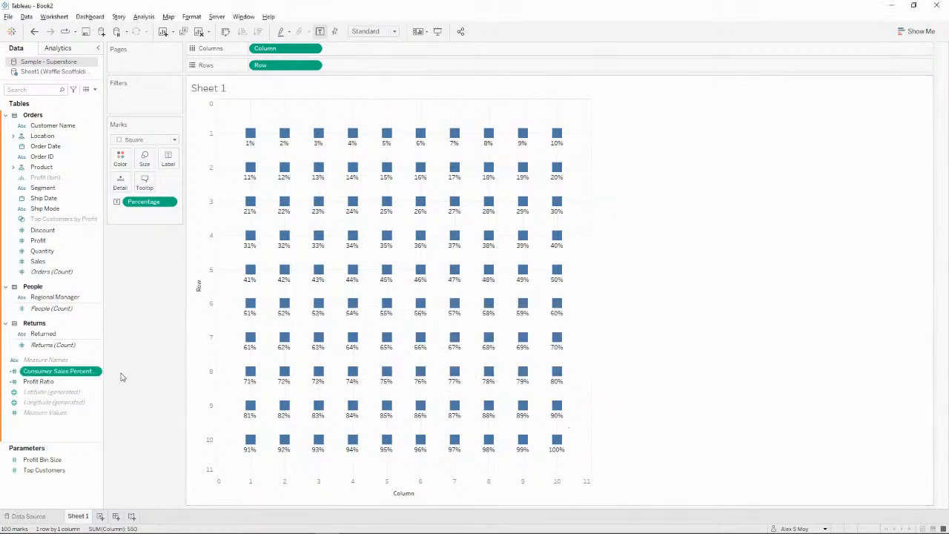
Create a new worksheet and display Consumer Sales Percentage in it as text
left_click(100, 518)
left_click_drag(52, 370, 356, 224)
mouse_move(212, 106)
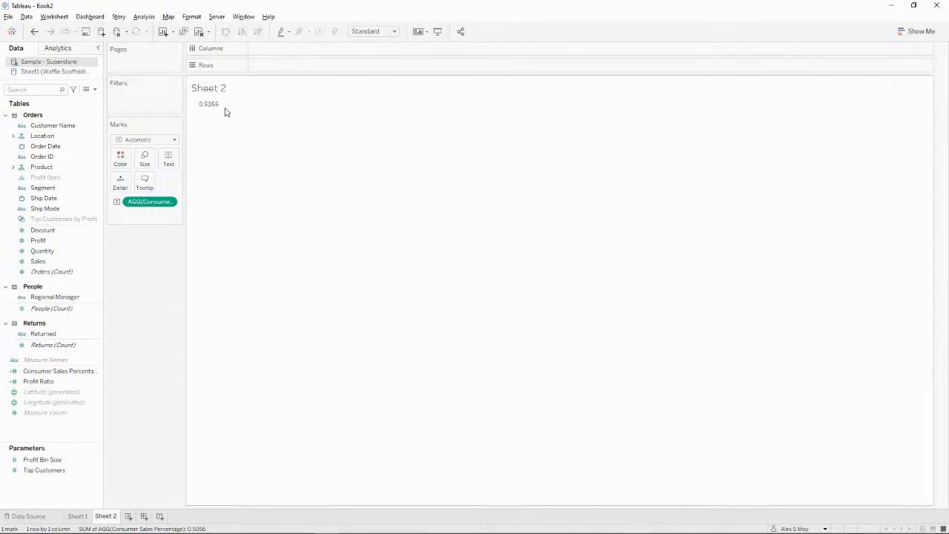
left_click(26, 382)
left_click(39, 371)
right_click(43, 372)
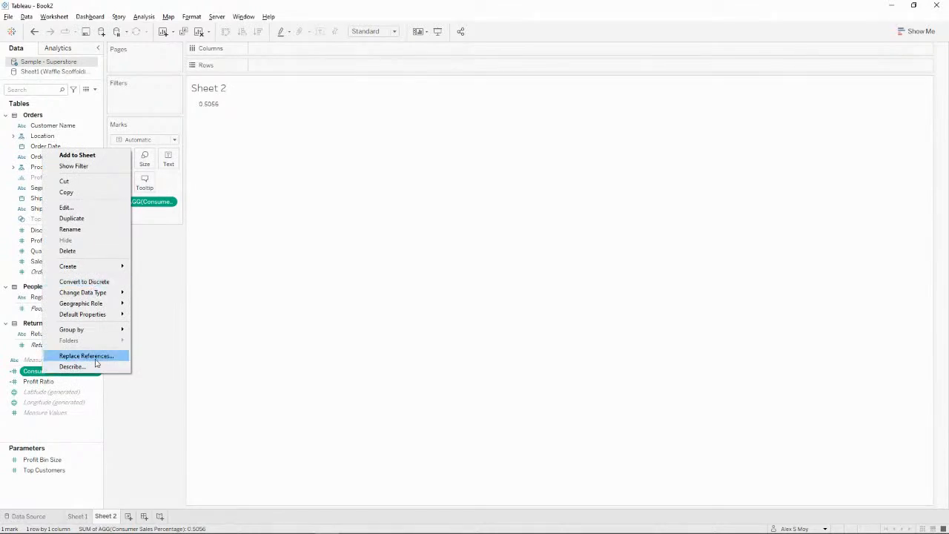
left_click(164, 324)
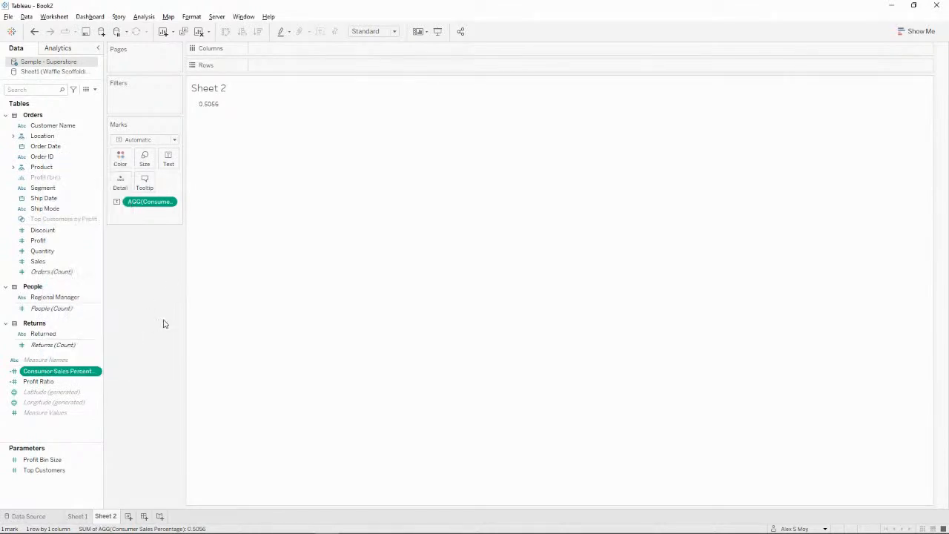
Check the Consumer percentage on the challenge page, and set Consumer Sales Percentage's default number format to percentage with 0 decimal places
key("alt+Tab")
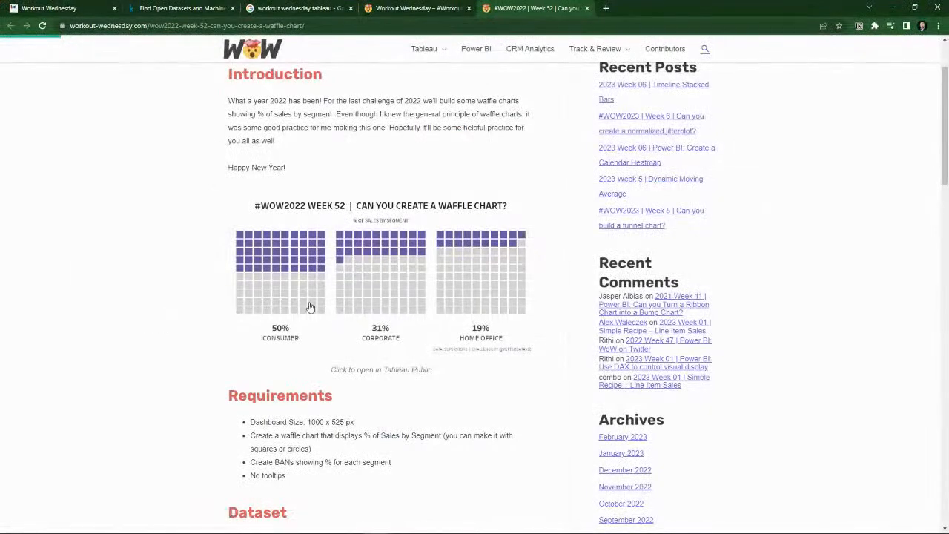
key("alt+Tab")
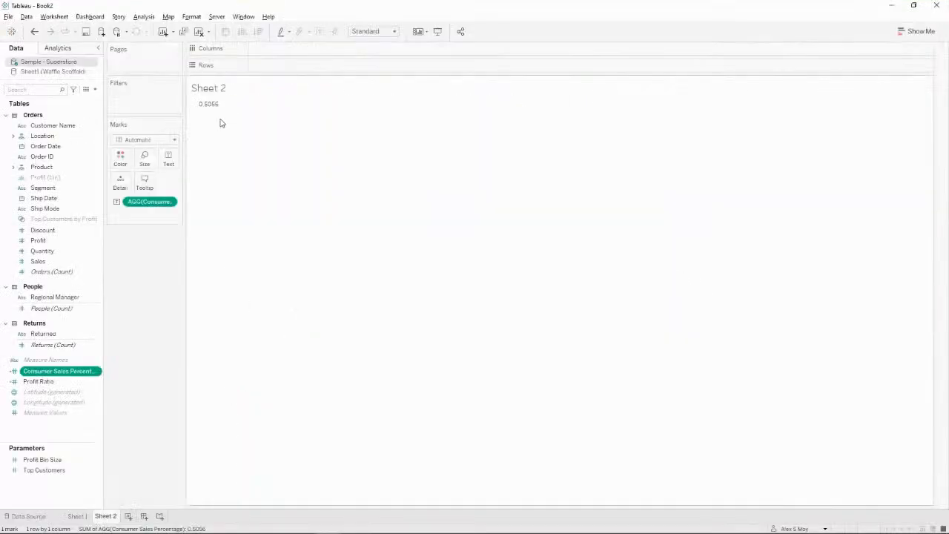
right_click(52, 373)
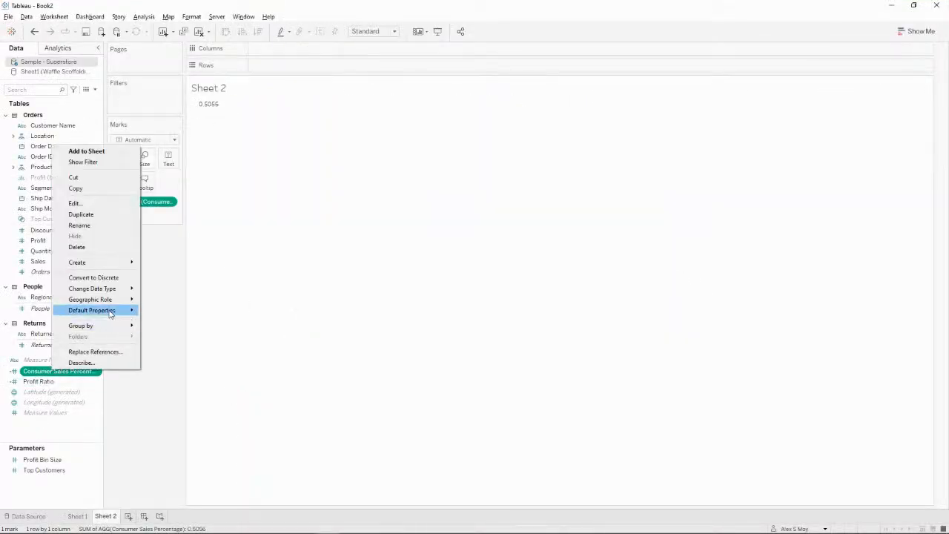
mouse_move(112, 311)
left_click(178, 334)
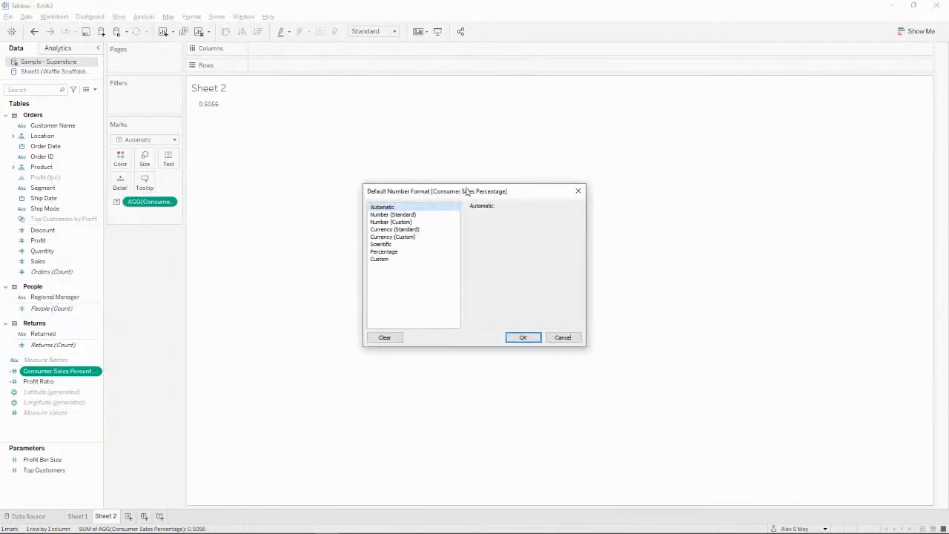
left_click(415, 253)
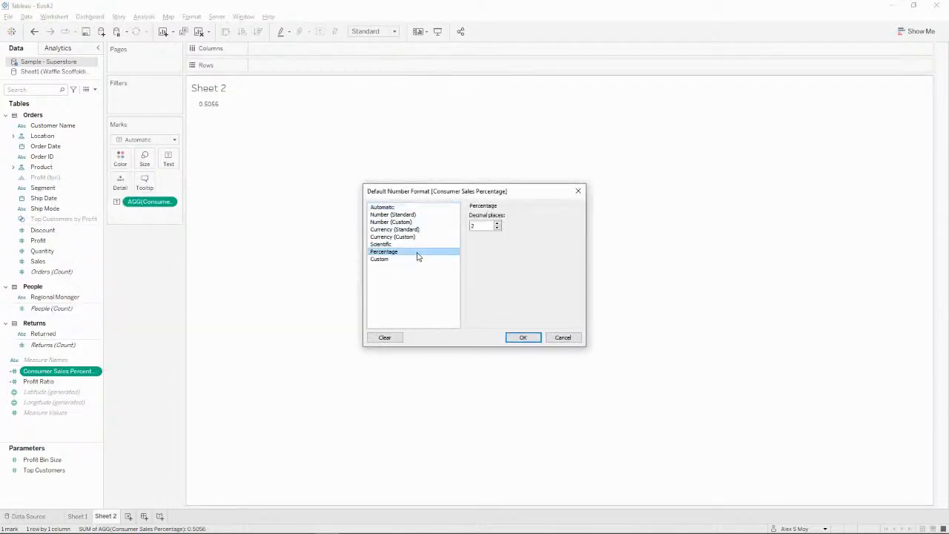
left_click(497, 228)
left_click(521, 337)
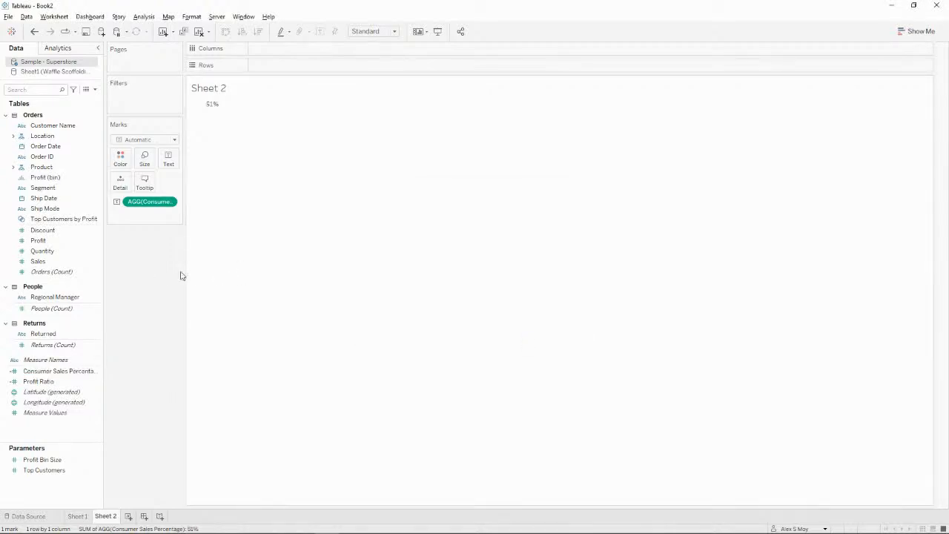
Check the challenge page, and start a calculated field named Consumer Color in the Waffle Scaffolding data source on Sheet 1
key("alt+Tab")
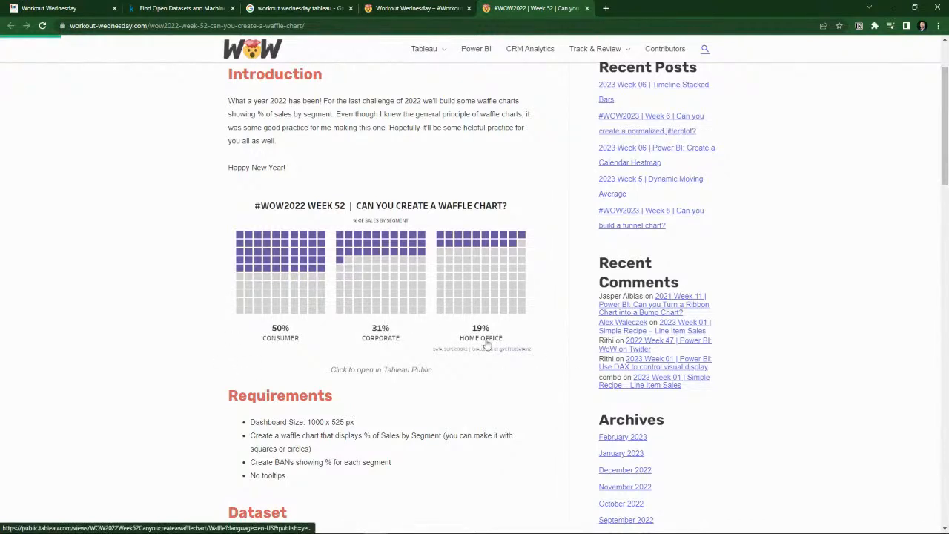
key("alt+Tab")
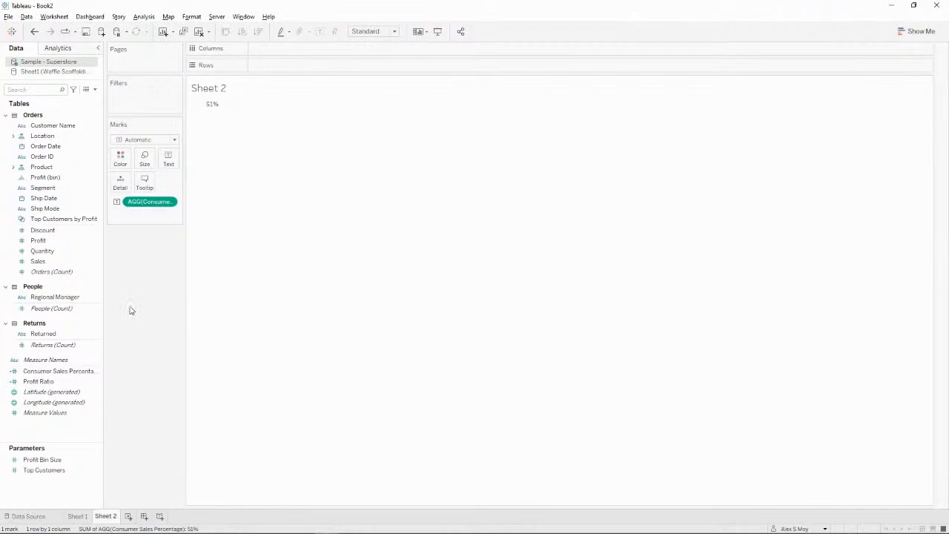
left_click(77, 516)
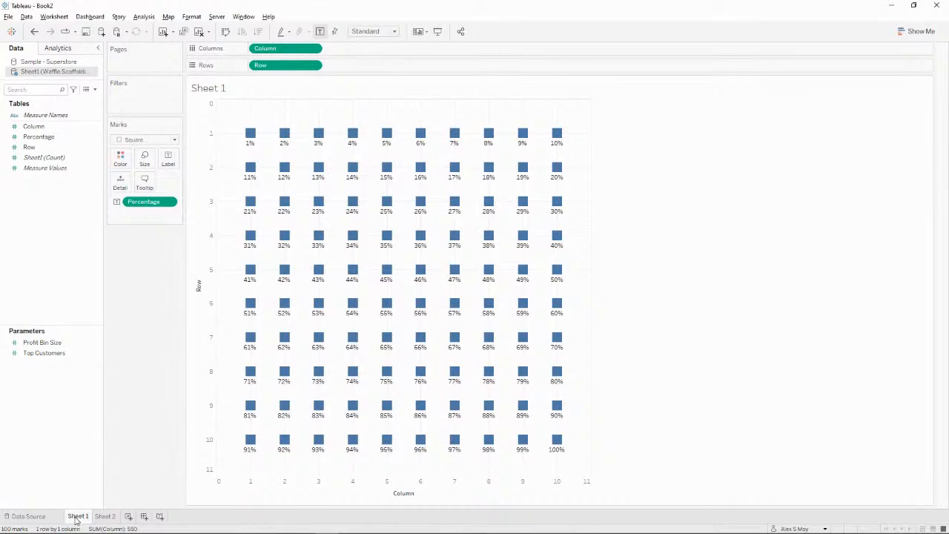
right_click(43, 225)
left_click(61, 229)
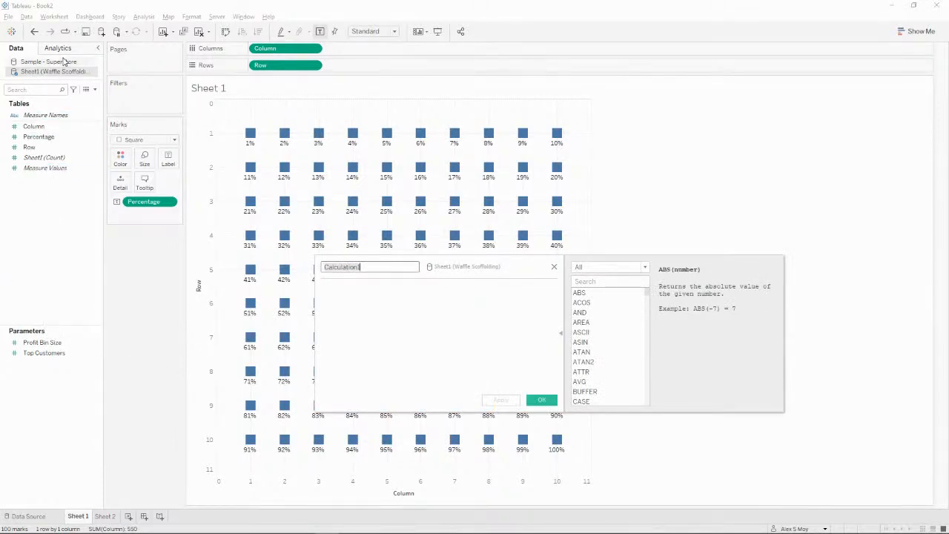
left_click(50, 264)
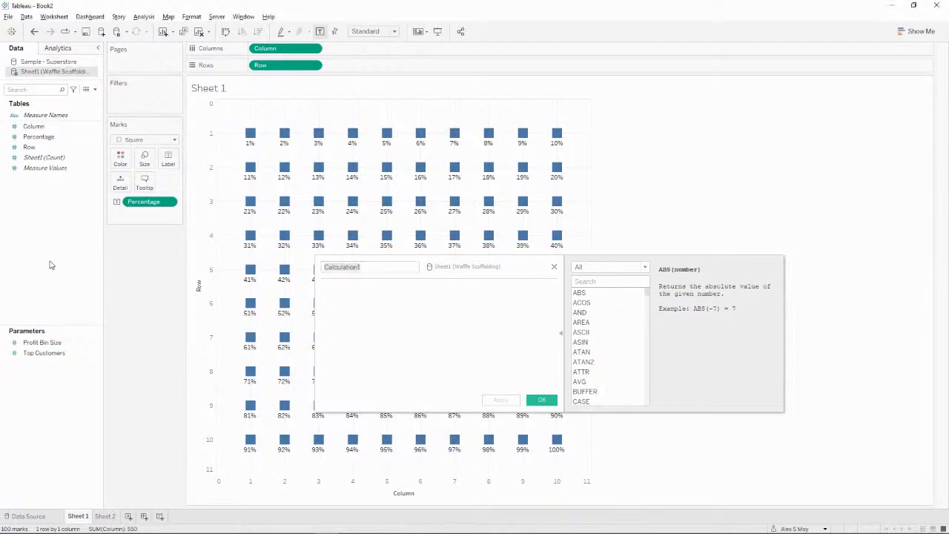
left_click(404, 327)
left_click(373, 267)
type("Consumer Color")
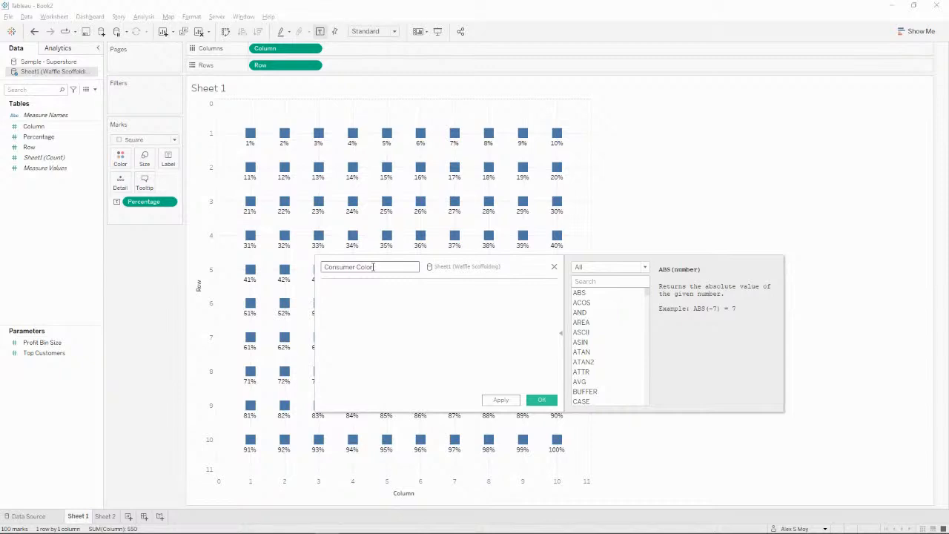
Write the formula comparing Superstore's [Consumer Sales Percentage] >= [Percentage]
type("con")
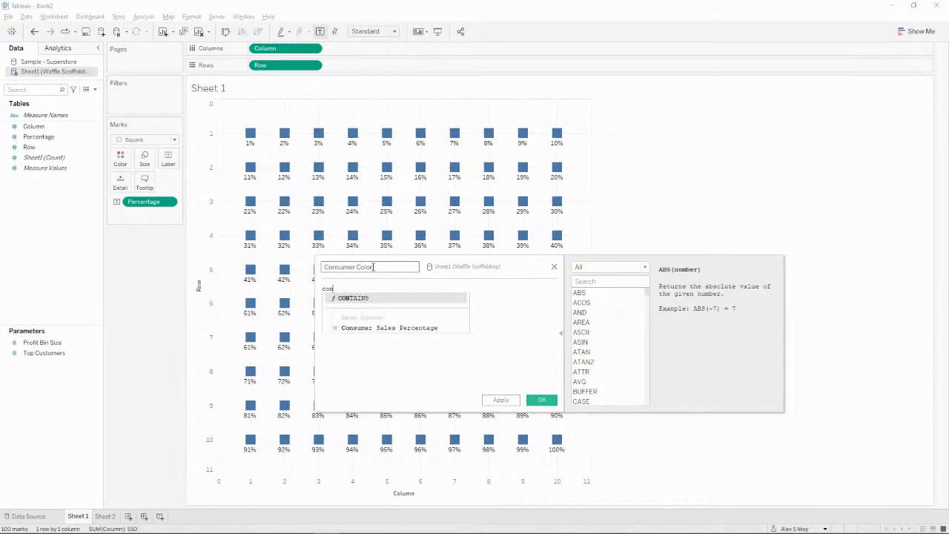
key("Down")
key("Return")
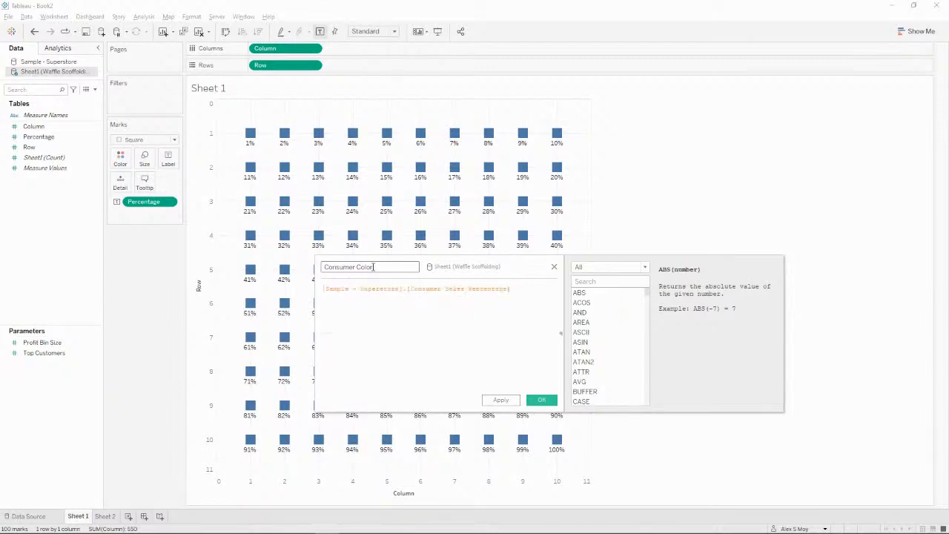
type(">= perc")
key("Return")
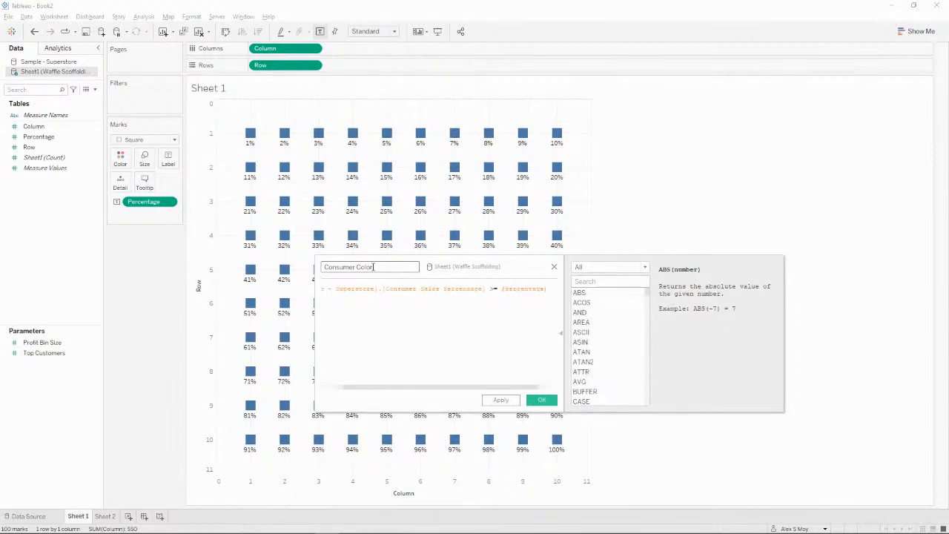
Wrap [Percentage] in sum() in the Consumer Color formula and save the calculated field
key("Home")
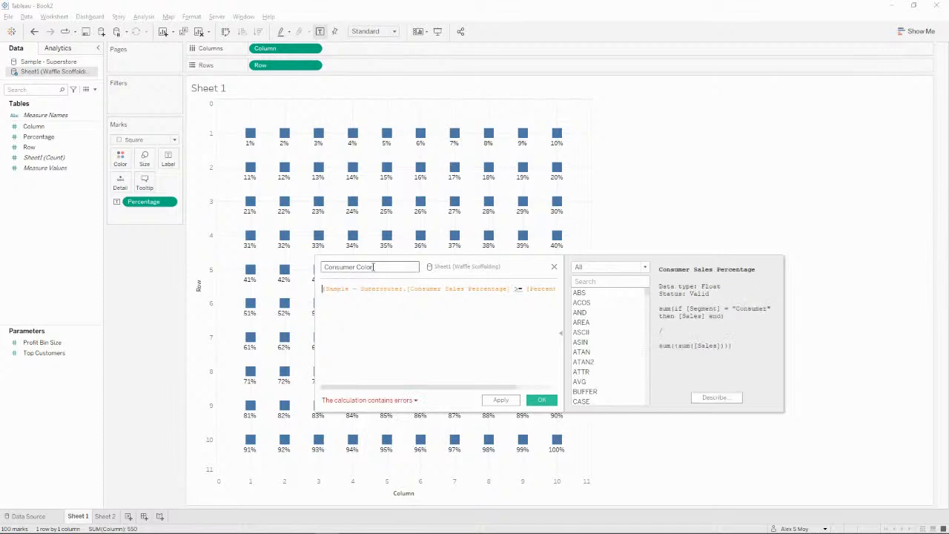
key("End")
key("Left")
type("sum(")
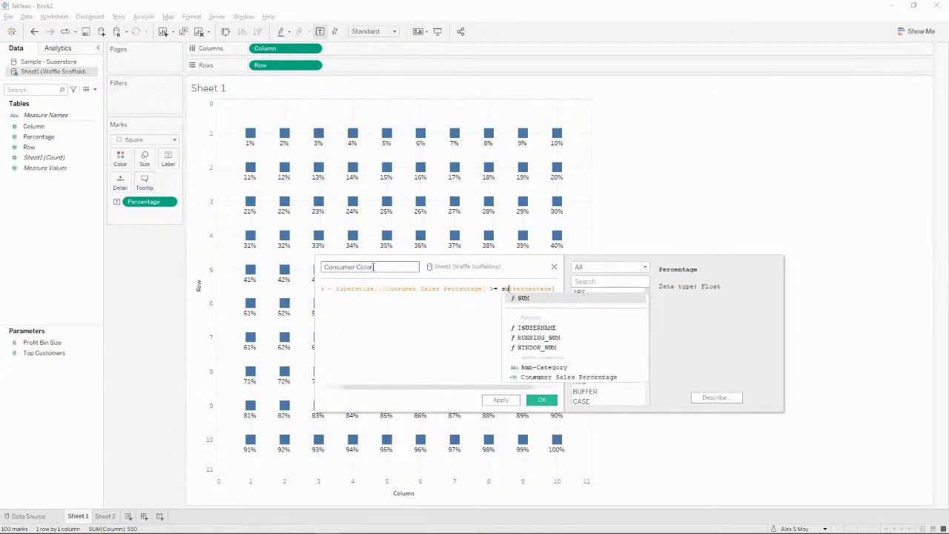
key("End")
type(")")
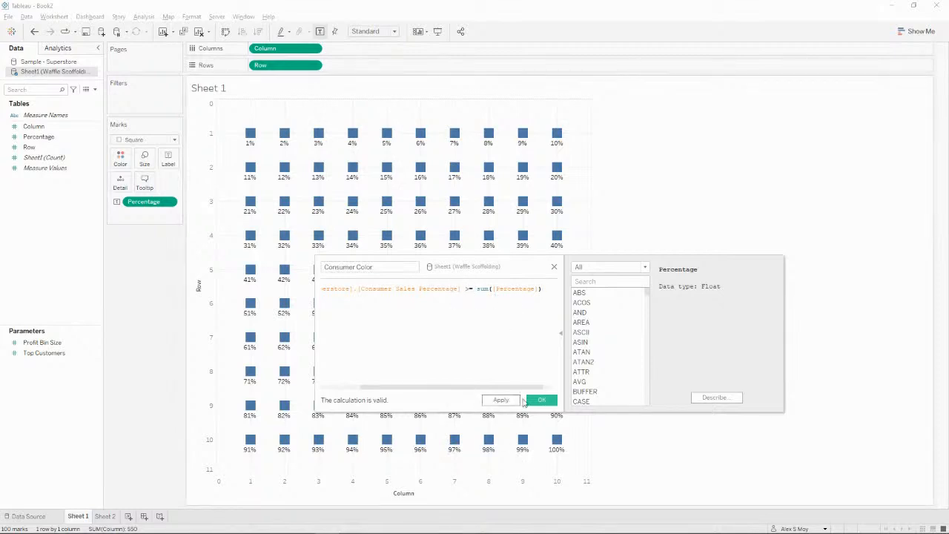
left_click(542, 399)
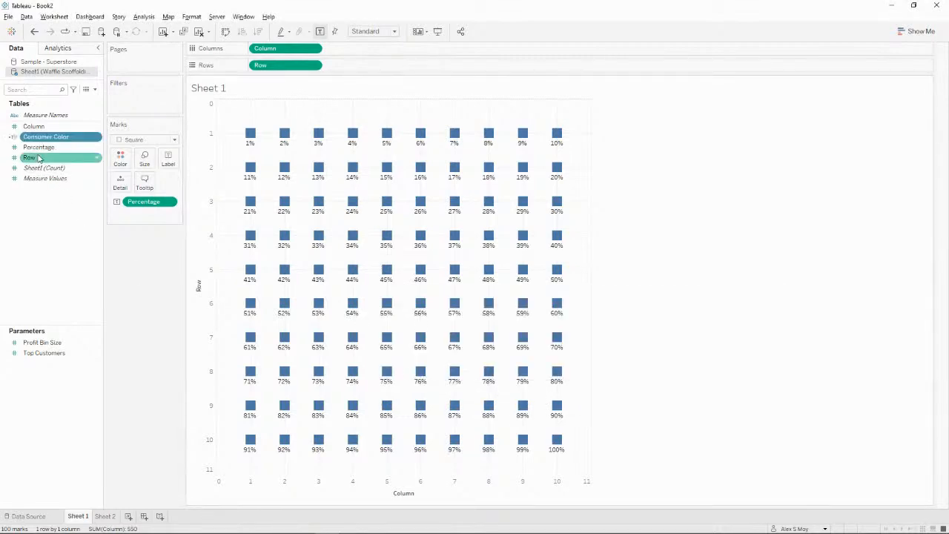
Color the waffle squares by Consumer Color and remove the Percentage labels from them
left_click_drag(45, 136, 120, 158)
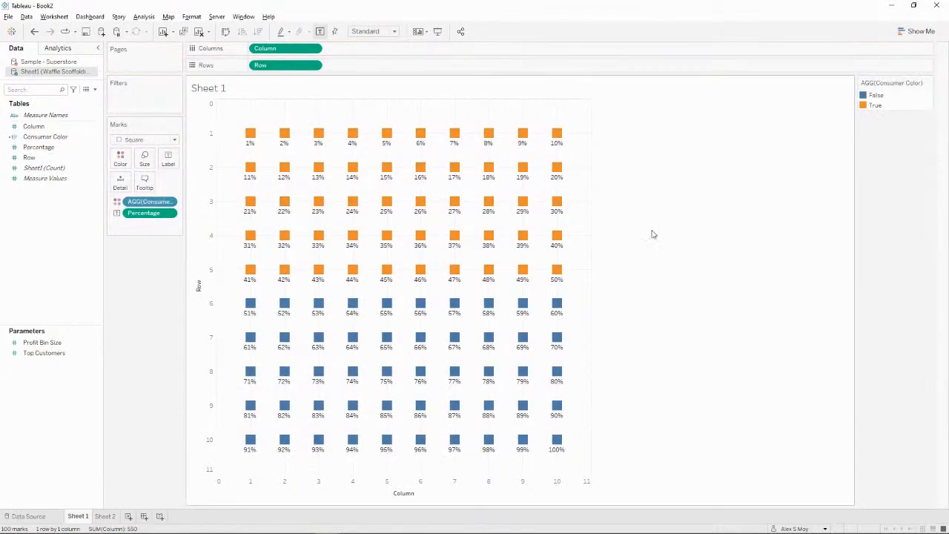
mouse_move(562, 277)
left_click_drag(148, 213, 166, 278)
Enlarge the square marks so they fill more of the waffle grid
left_click(145, 157)
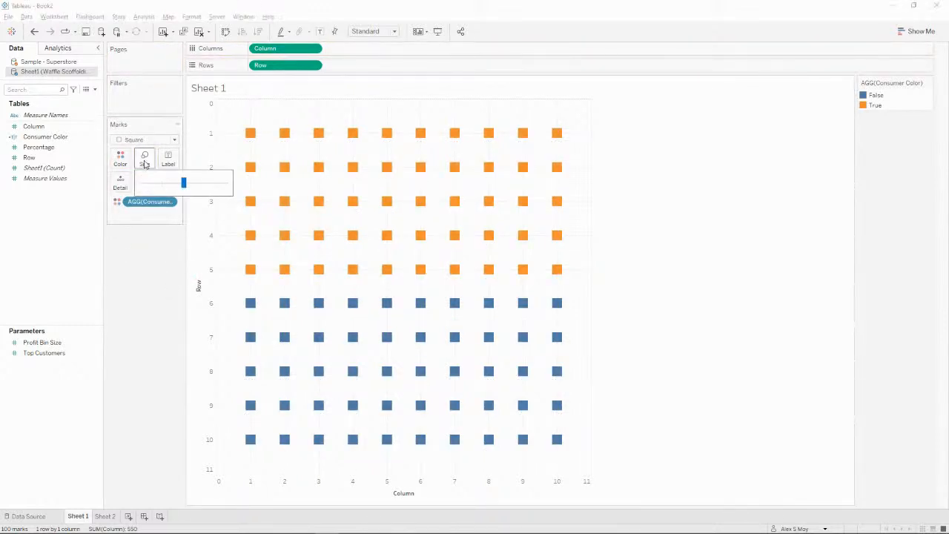
left_click(203, 186)
left_click_drag(204, 185, 207, 184)
left_click(138, 244)
Hide the headers of both the Row and Column axes
right_click(209, 176)
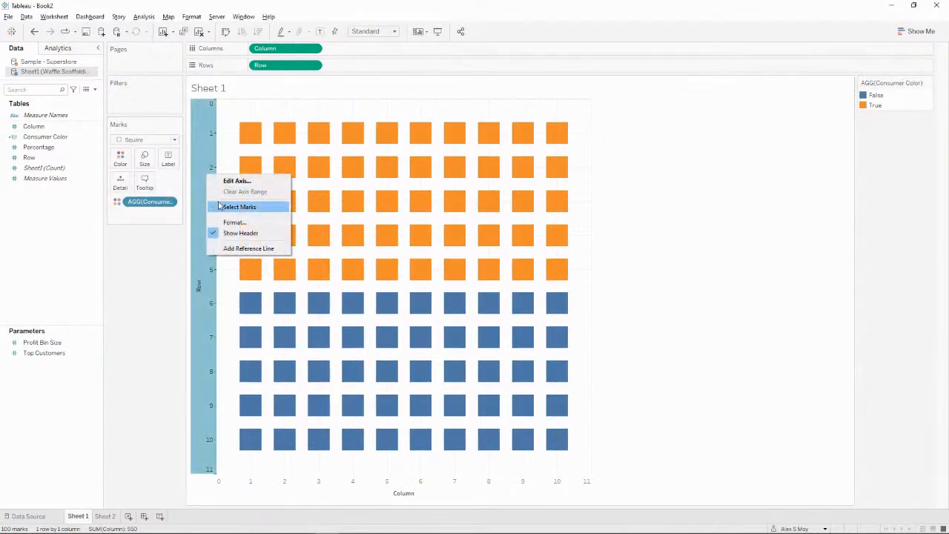
left_click(245, 233)
right_click(343, 490)
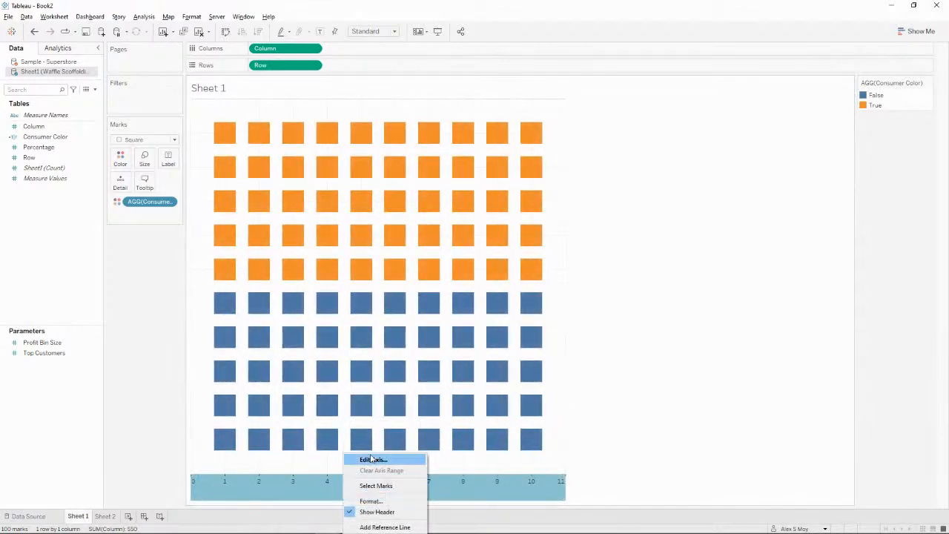
left_click(388, 509)
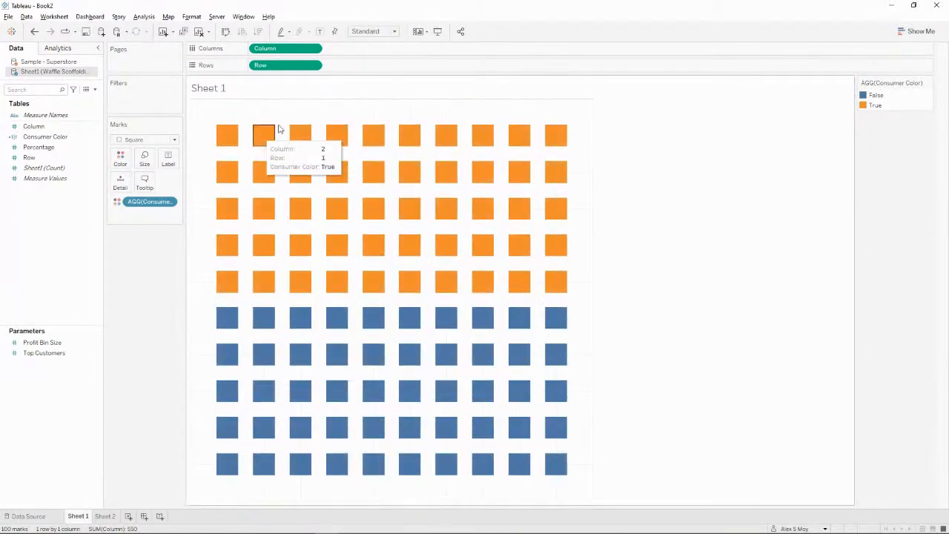
Format the worksheet's lines, setting Grid Lines and Zero Lines to None
right_click(289, 113)
left_click(334, 163)
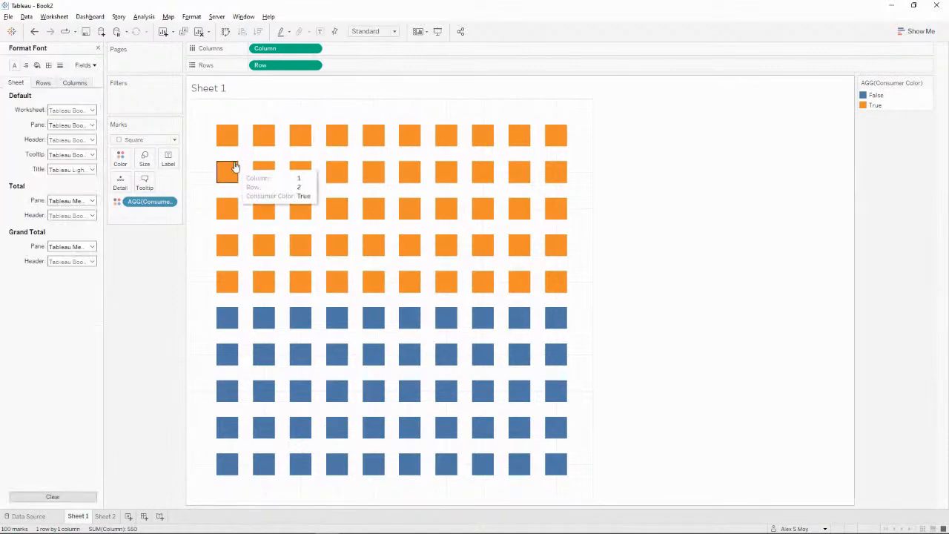
left_click(48, 65)
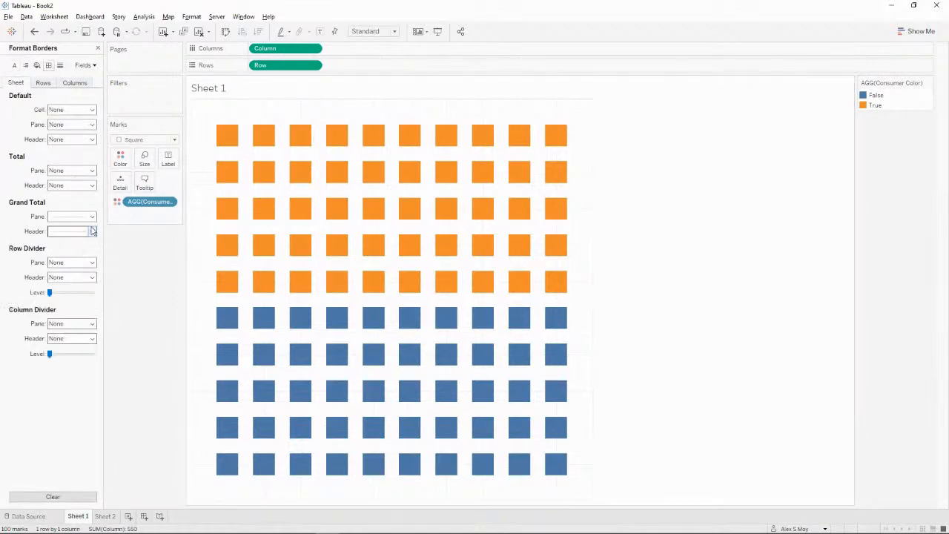
left_click(61, 65)
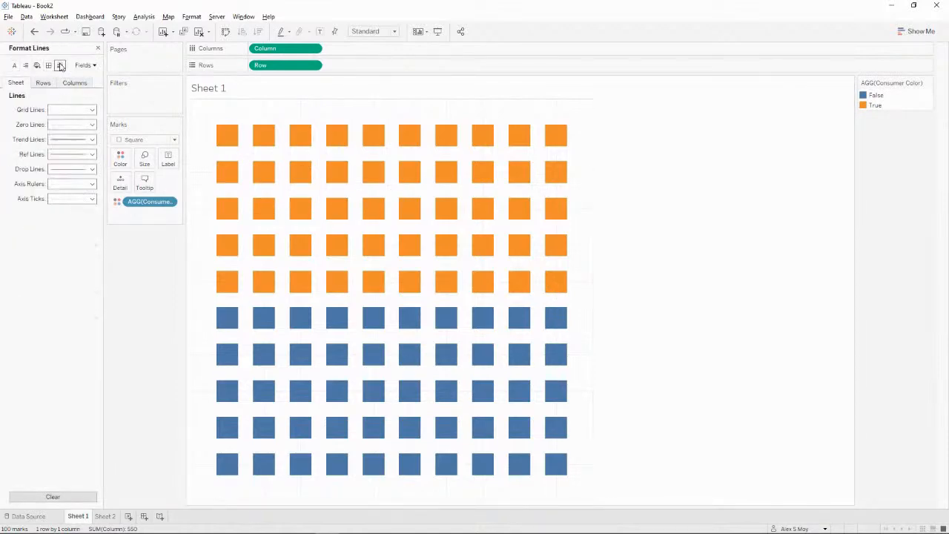
left_click(76, 111)
left_click(73, 123)
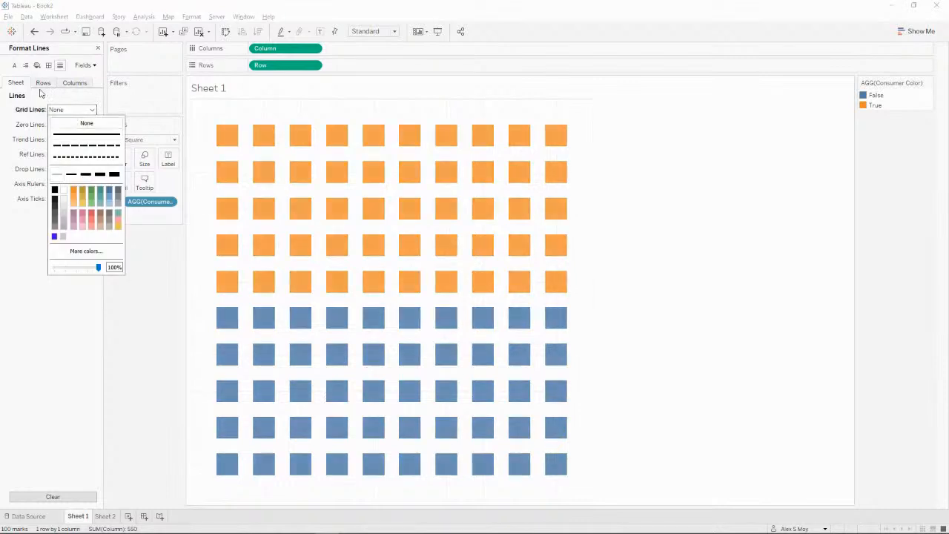
left_click(25, 295)
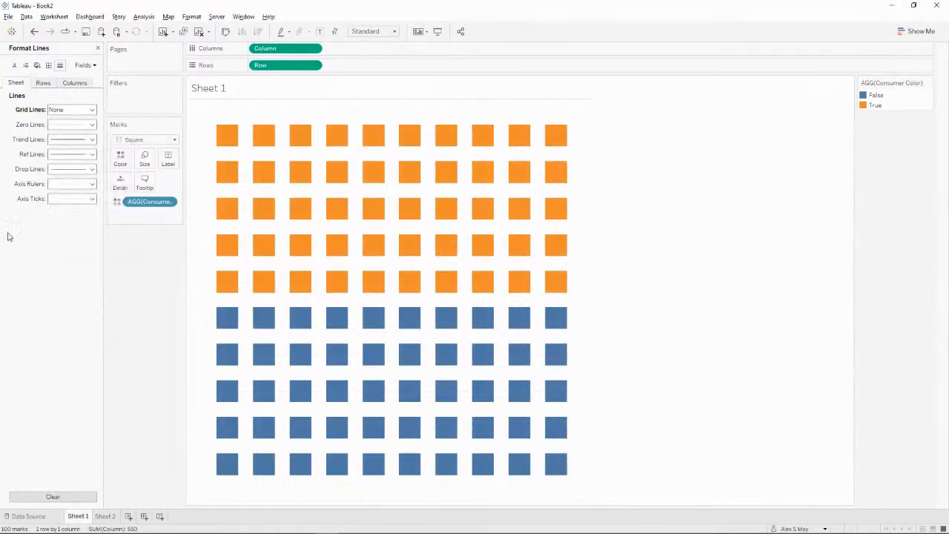
left_click(66, 126)
left_click(67, 139)
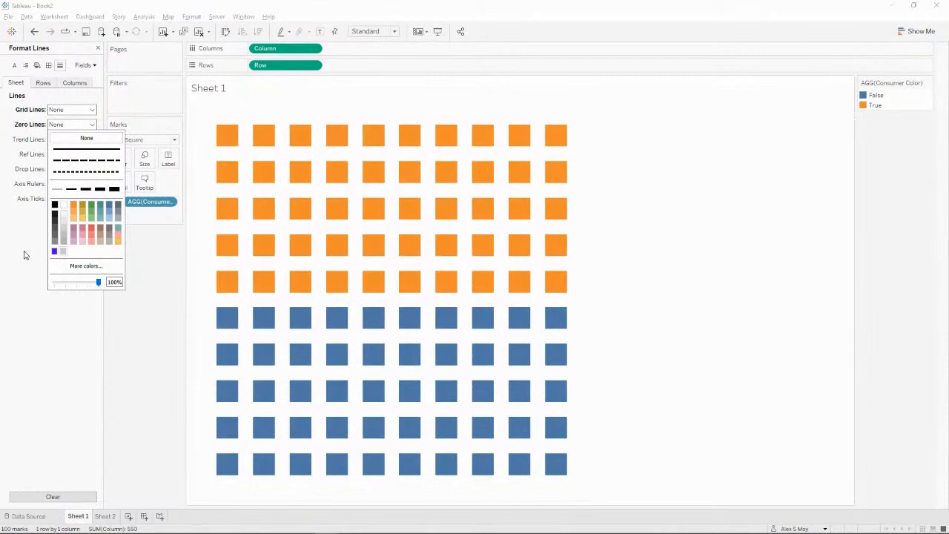
left_click(26, 254)
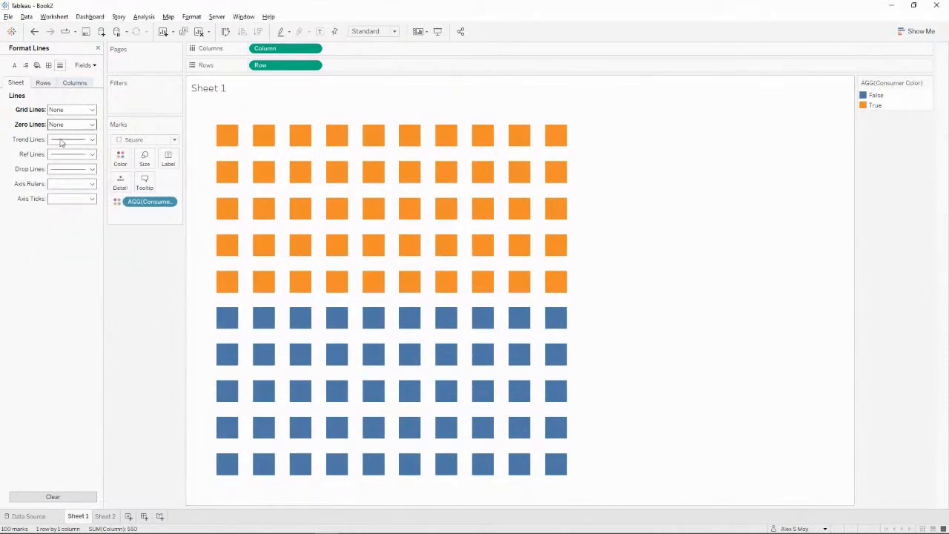
Set the worksheet's Axis Rulers and Axis Ticks to None
left_click(70, 184)
left_click(74, 197)
left_click(24, 268)
left_click(74, 199)
left_click(74, 215)
left_click(24, 236)
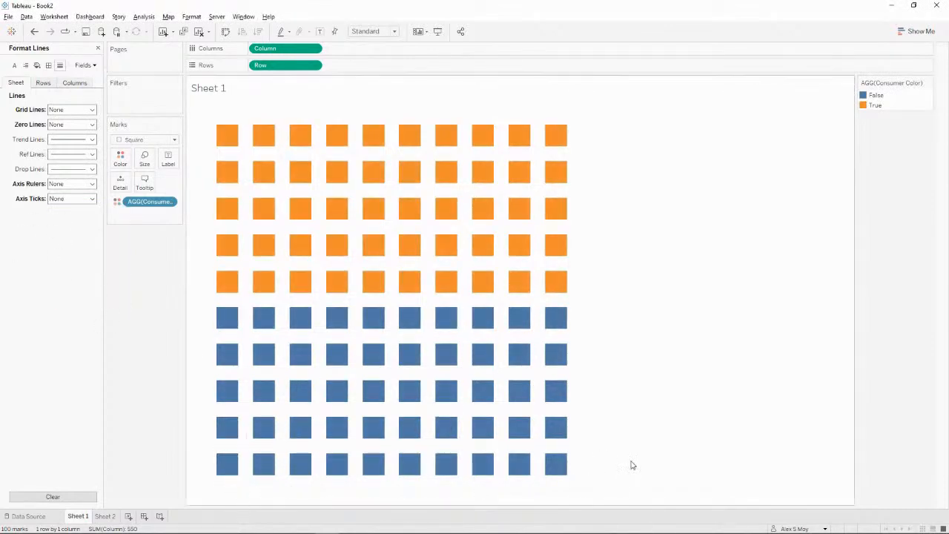
Fine-tune the square size to slightly larger marks with clear white gaps between them
left_click(145, 158)
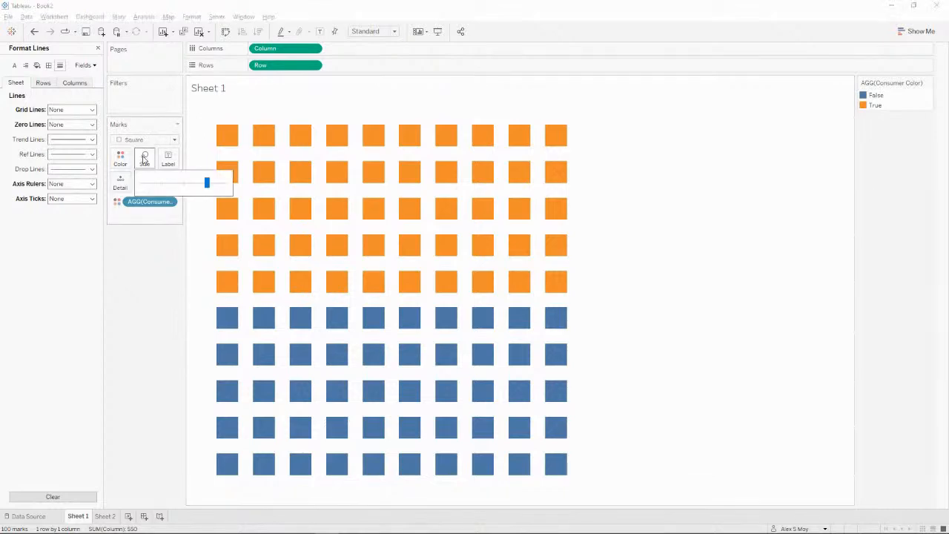
left_click(215, 183)
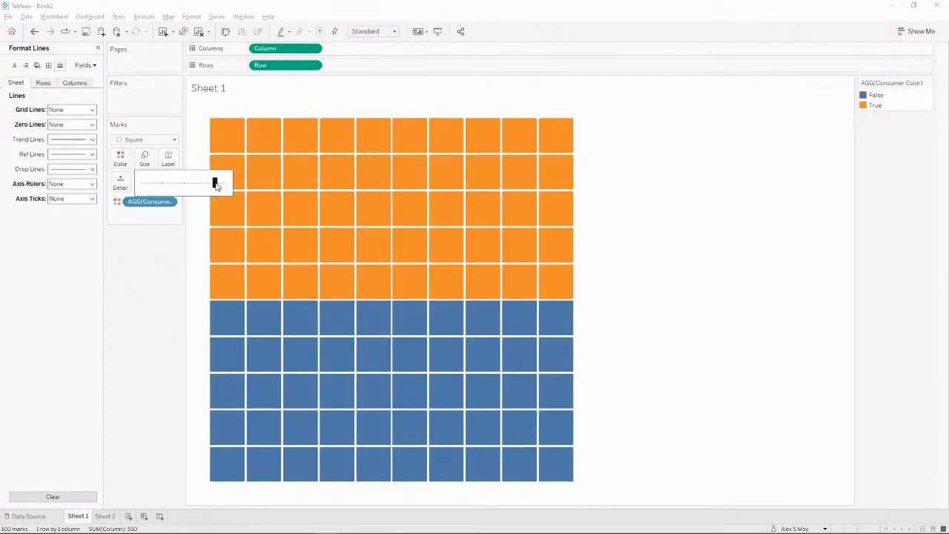
left_click_drag(212, 186, 213, 186)
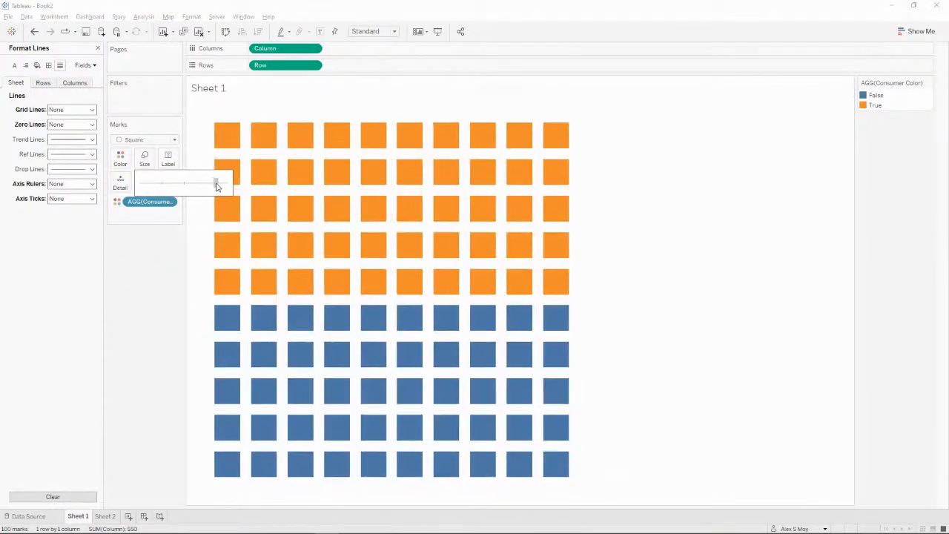
left_click(211, 185)
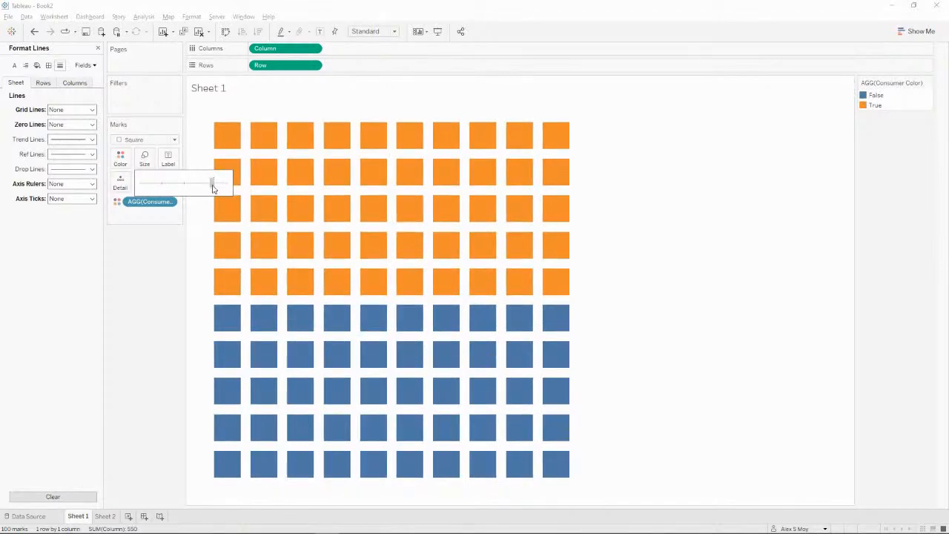
left_click(212, 186)
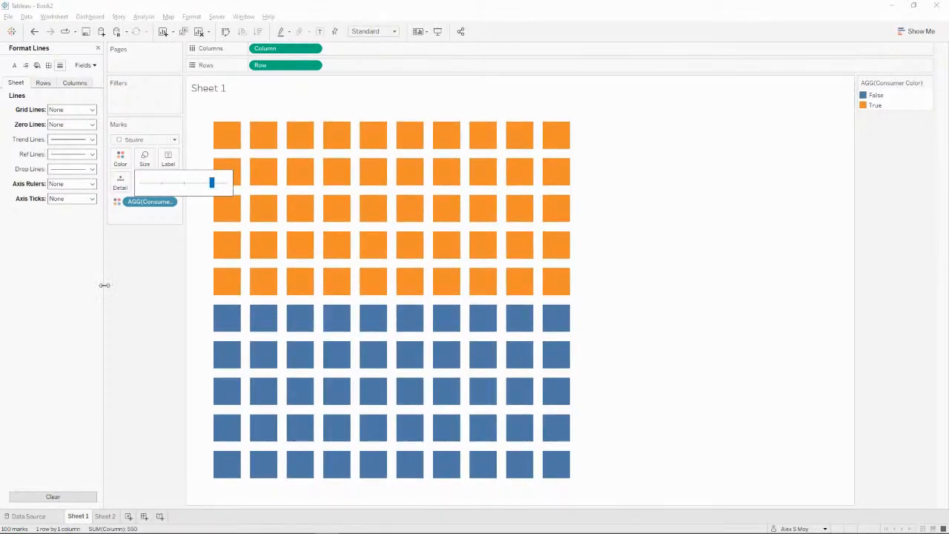
left_click(135, 284)
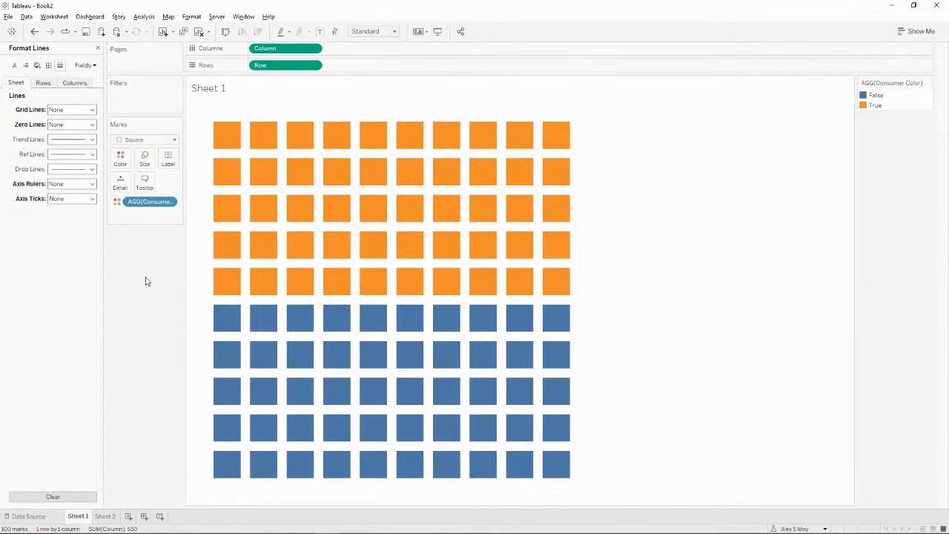
Recolor the Consumer Color marks with purple for True and the light gray from the Seattle Grays palette for False
key("alt+Tab")
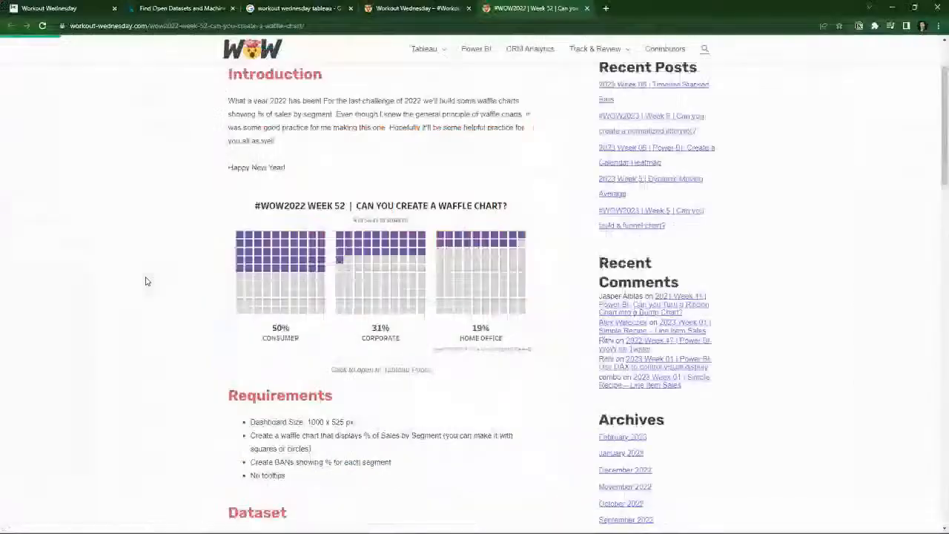
key("alt+Tab")
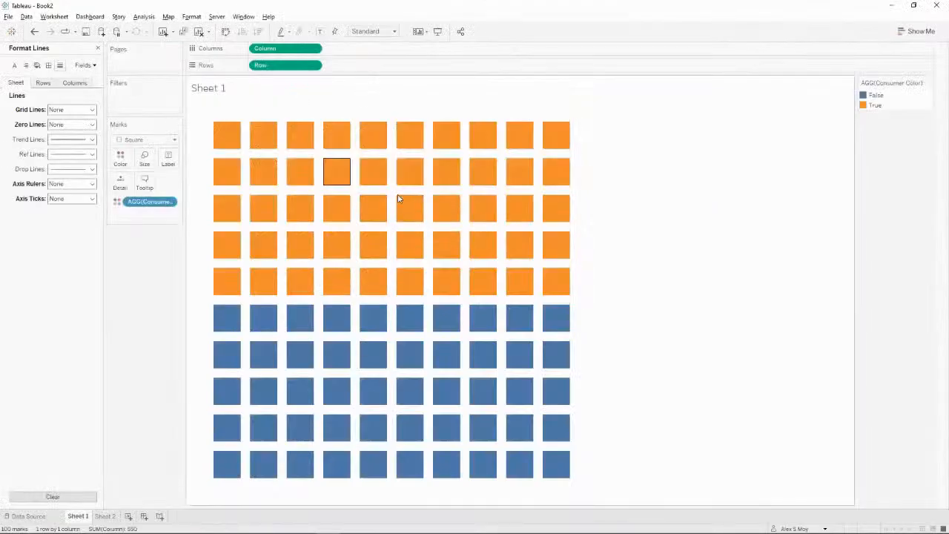
left_click(123, 161)
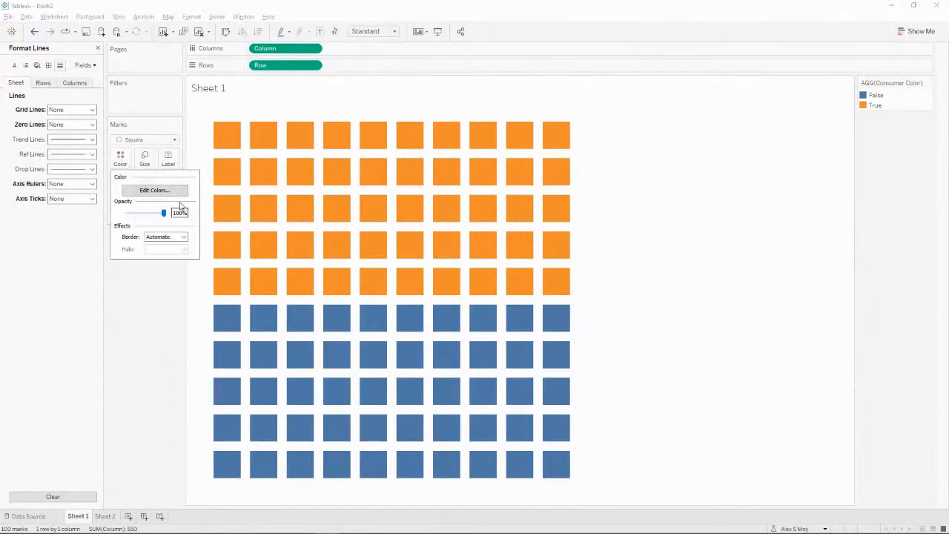
left_click(154, 190)
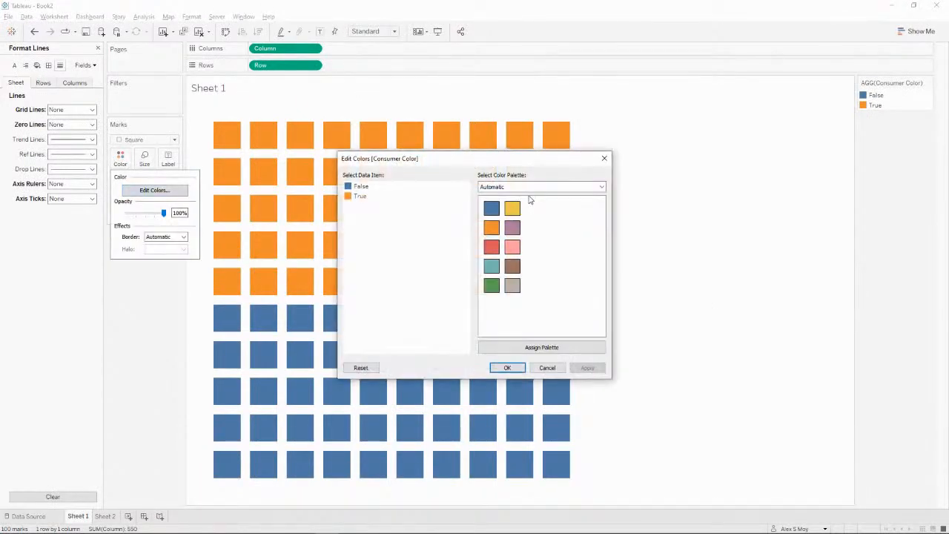
left_click(355, 198)
left_click(514, 227)
left_click(361, 188)
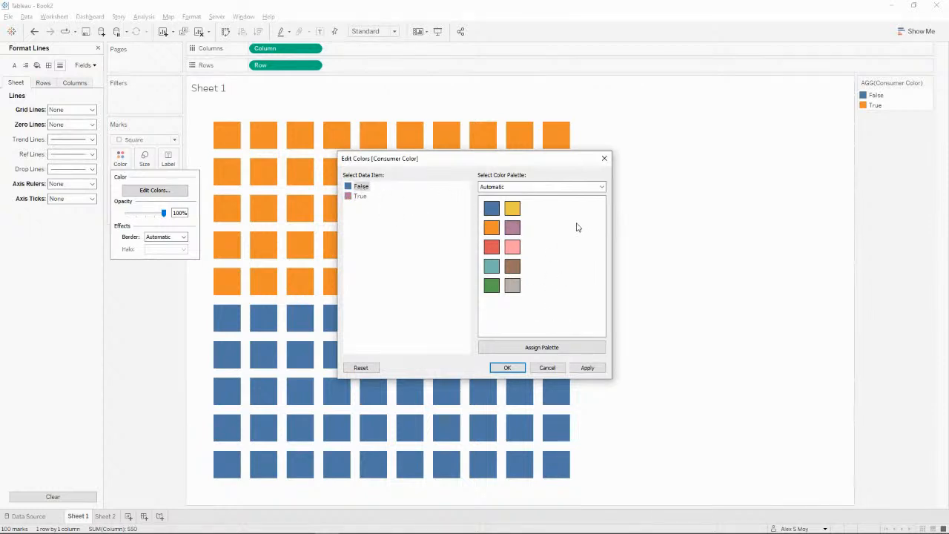
left_click(571, 186)
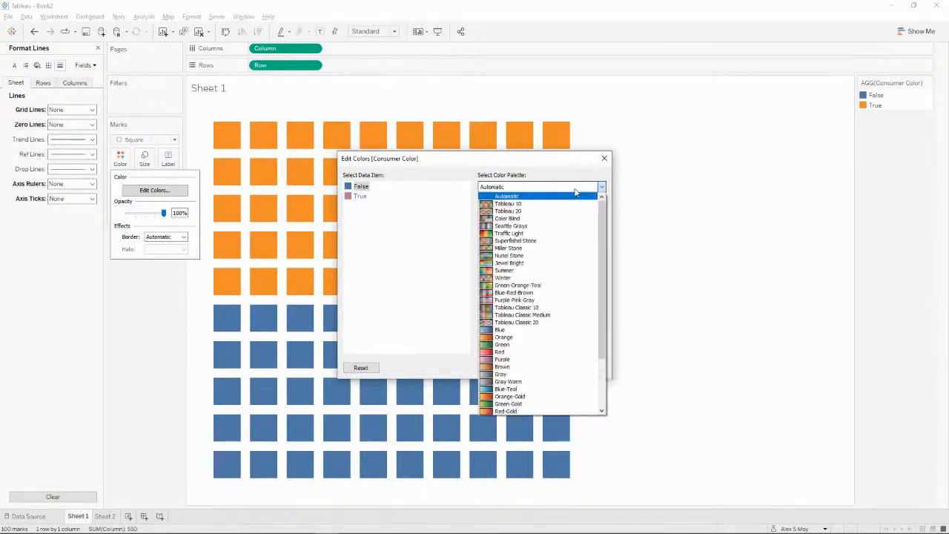
left_click(525, 227)
left_click(493, 267)
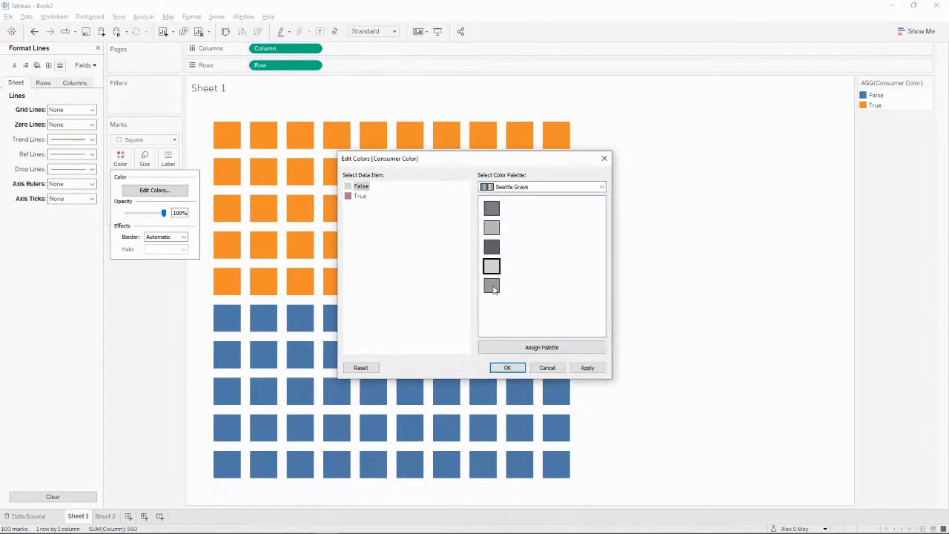
left_click(587, 367)
left_click(507, 368)
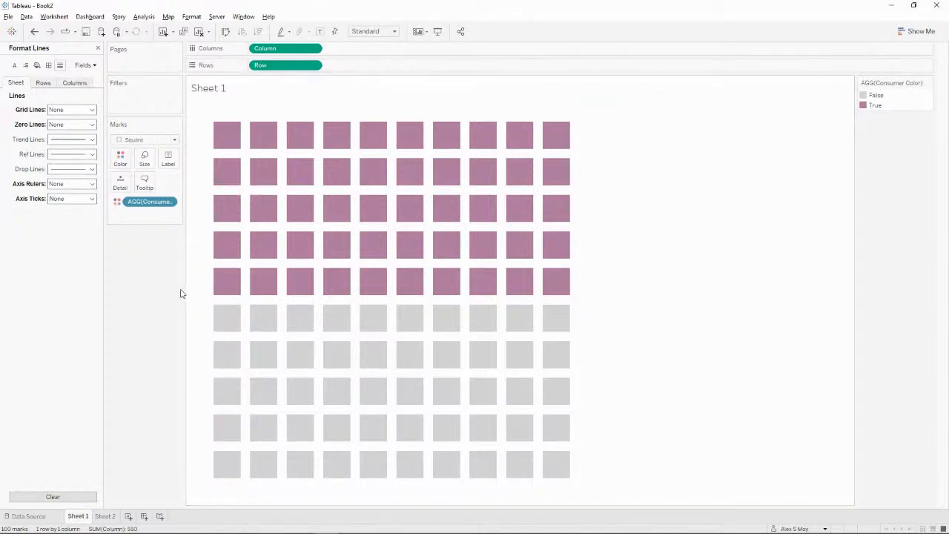
left_click(96, 47)
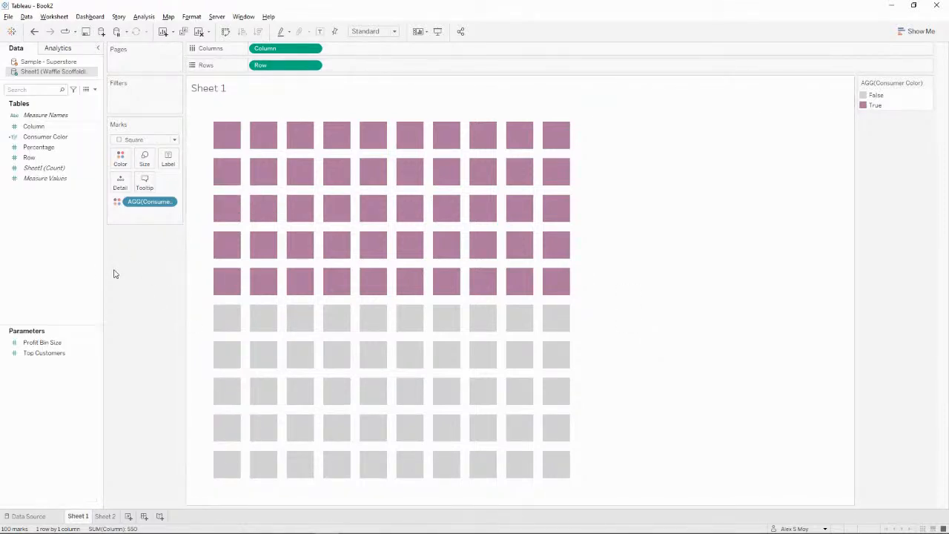
On Sheet 2, break the Consumer sales percentage down by adding Segment to the rows
key("alt+Tab")
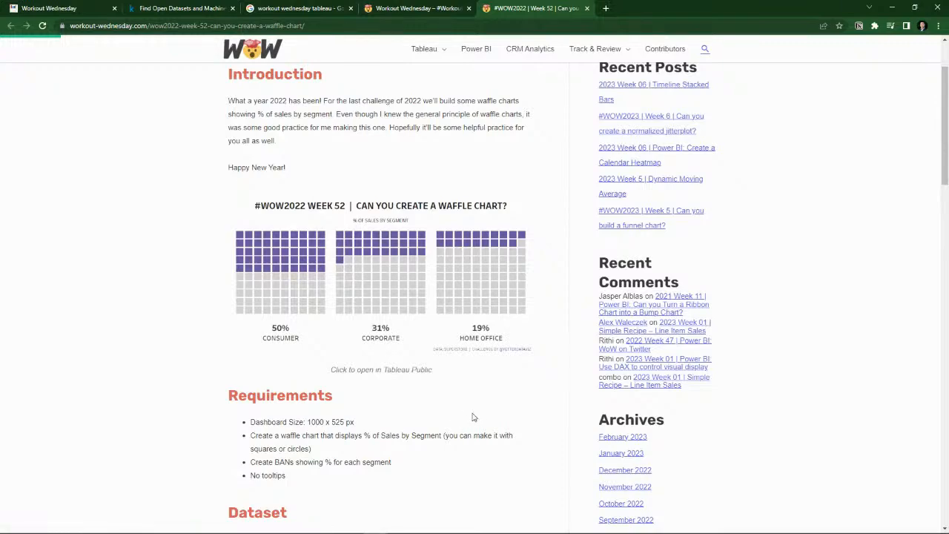
key("alt+Tab")
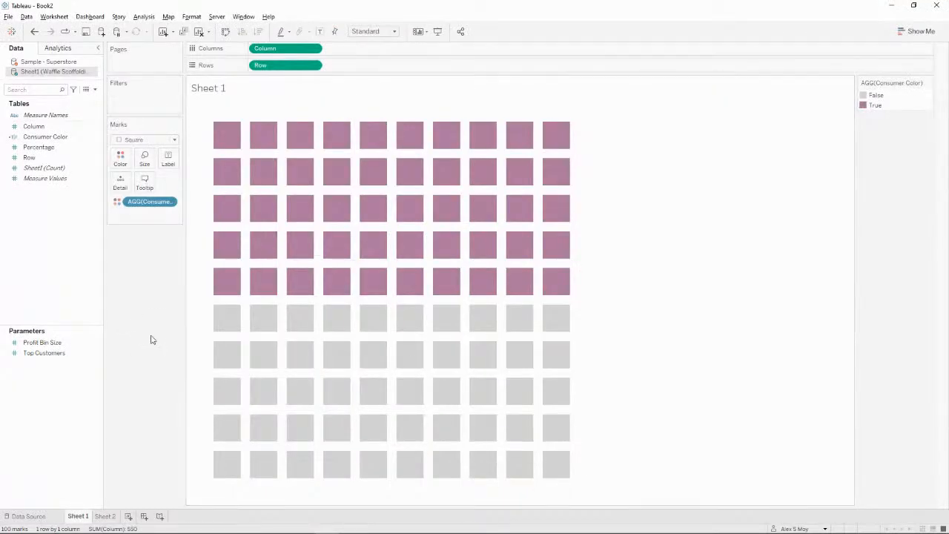
left_click_drag(88, 517, 123, 517)
left_click(78, 517)
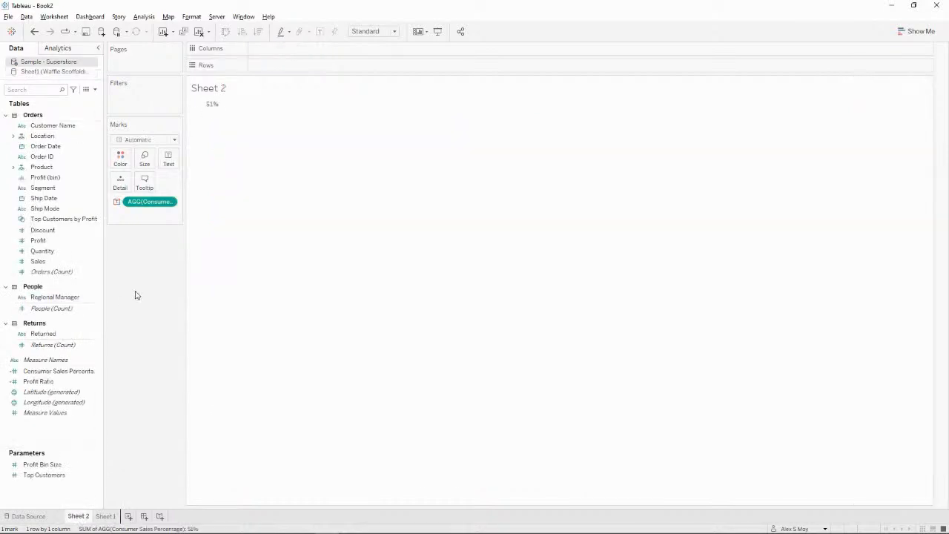
double_click(62, 191)
mouse_move(242, 123)
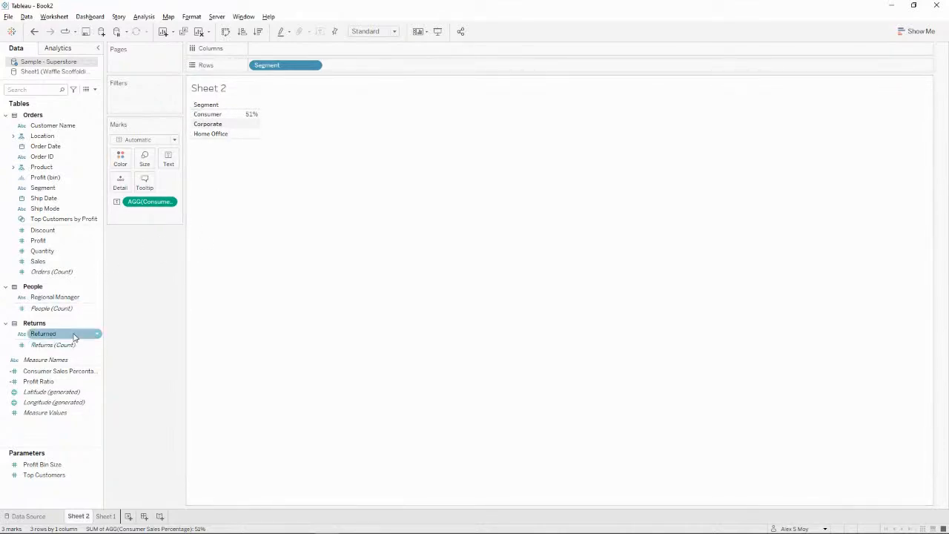
Duplicate the Consumer Sales Percentage calculated field twice
right_click(66, 373)
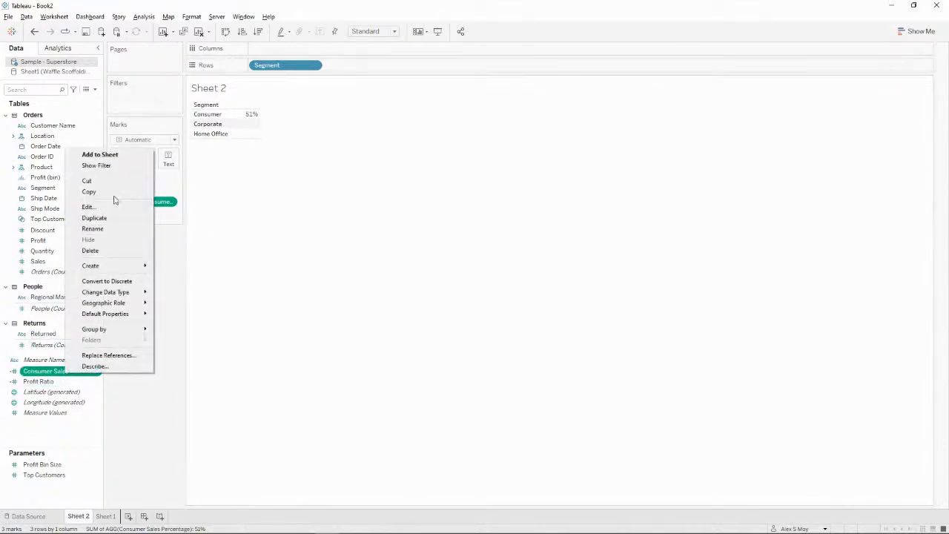
left_click(108, 219)
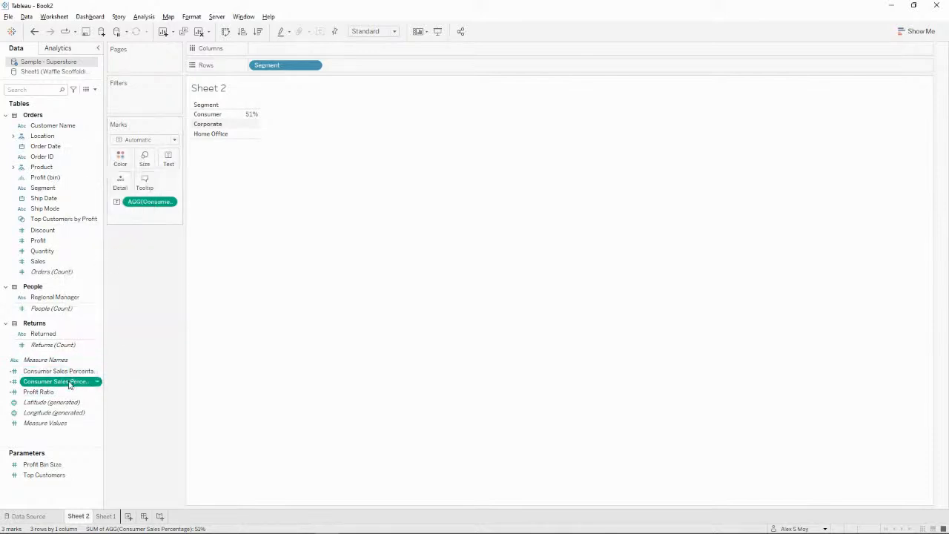
right_click(70, 381)
left_click(112, 226)
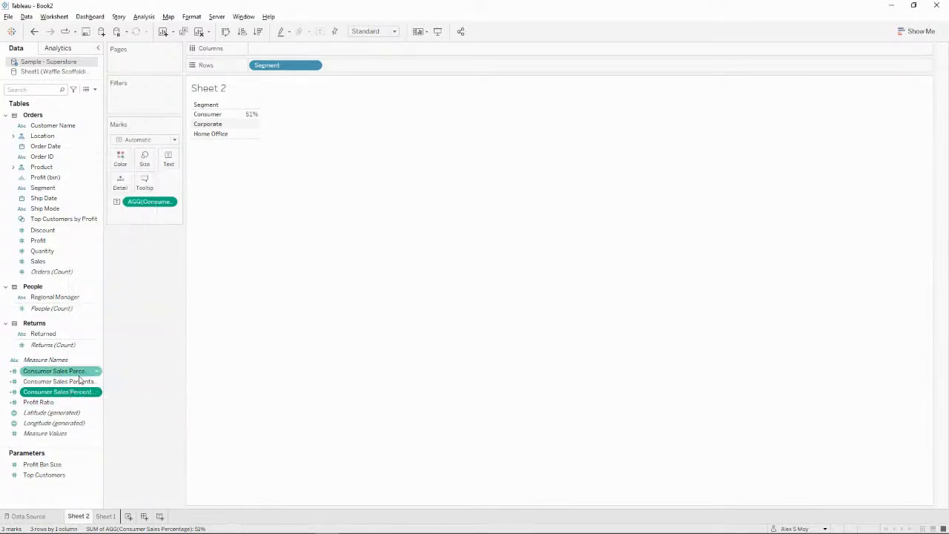
Open the first copy of the calculated field for editing and rename it Corporate Sales Percentage
right_click(79, 383)
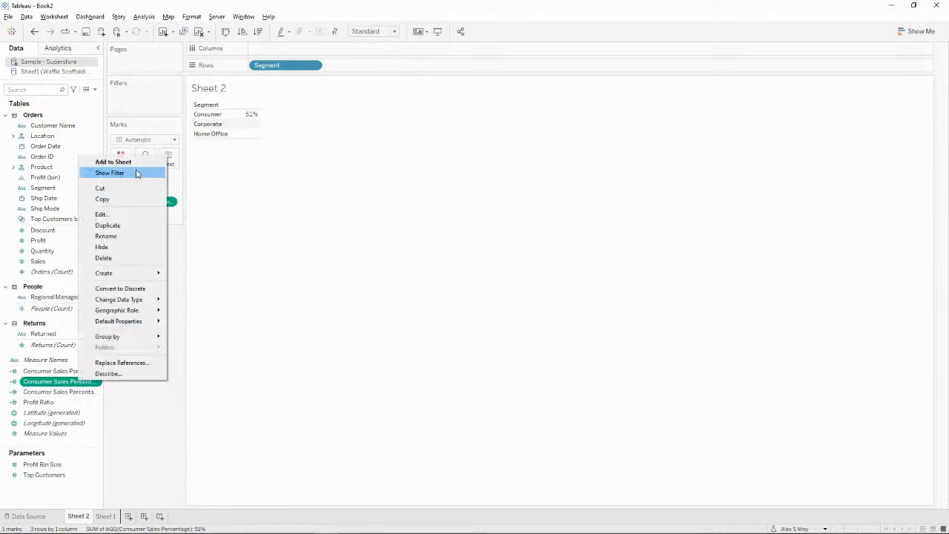
left_click(123, 212)
left_click(402, 267)
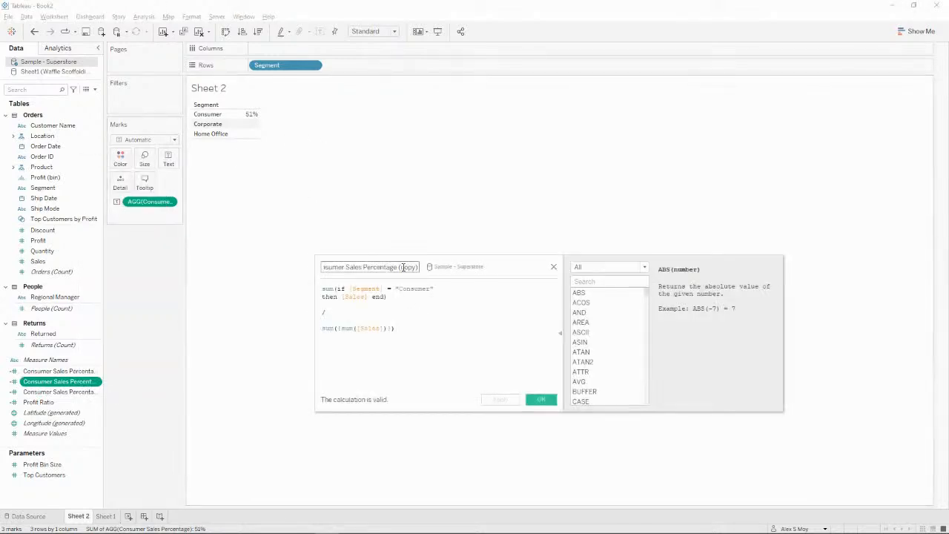
key("Home")
key("ctrl+shift+Right")
type("Corporate")
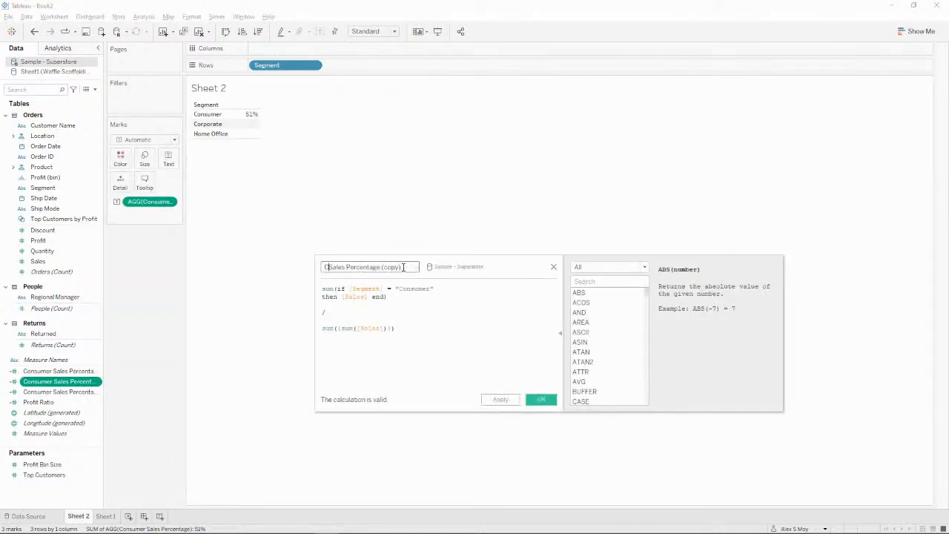
key("End")
key("BackSpace")
key("BackSpace")
key("BackSpace")
key("BackSpace")
key("BackSpace")
key("BackSpace")
key("BackSpace")
Change the segment in the Corporate Sales Percentage formula to "Corporate" and save the calculation
key("Tab")
key("ctrl+Home")
key("ctrl+Right")
key("ctrl+Right")
key("ctrl+Right")
key("ctrl+Right")
key("ctrl+Right")
key("ctrl+shift+Right")
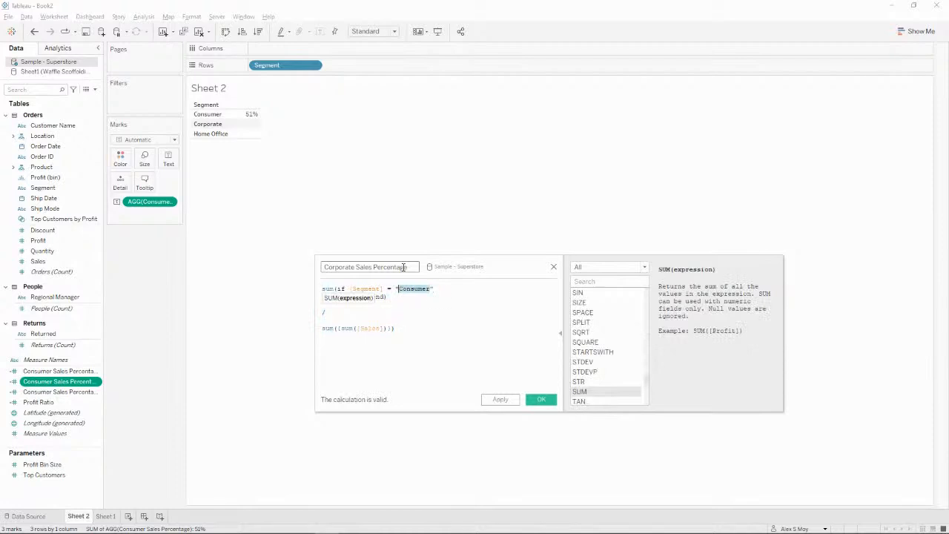
type("Corporate")
left_click(501, 400)
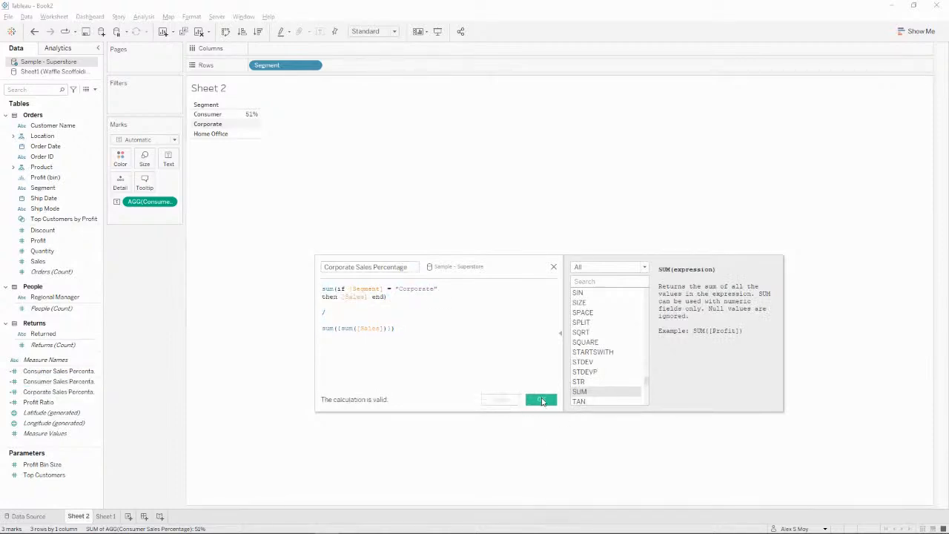
left_click(542, 400)
Show Corporate Sales Percentage as text in the segment table
left_click_drag(53, 381, 170, 162)
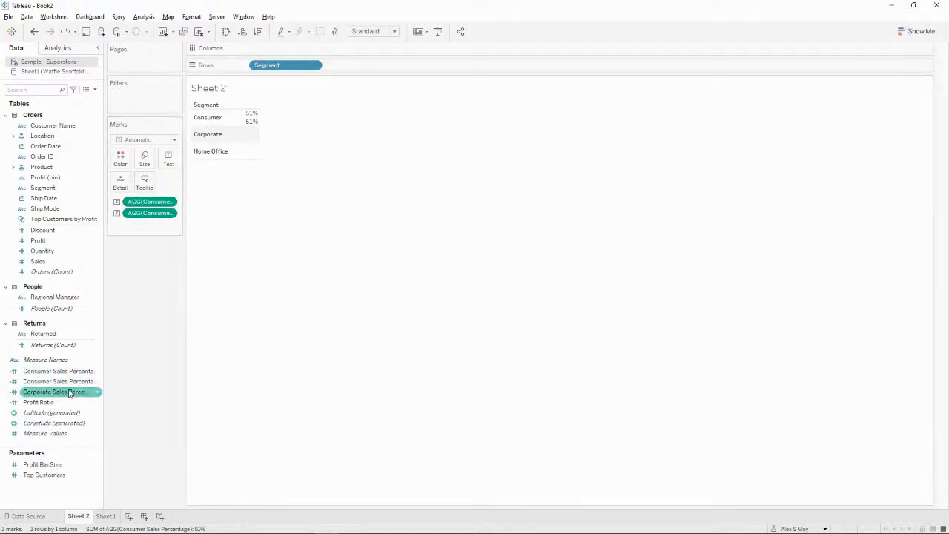
key("ctrl+z")
left_click_drag(70, 394, 168, 165)
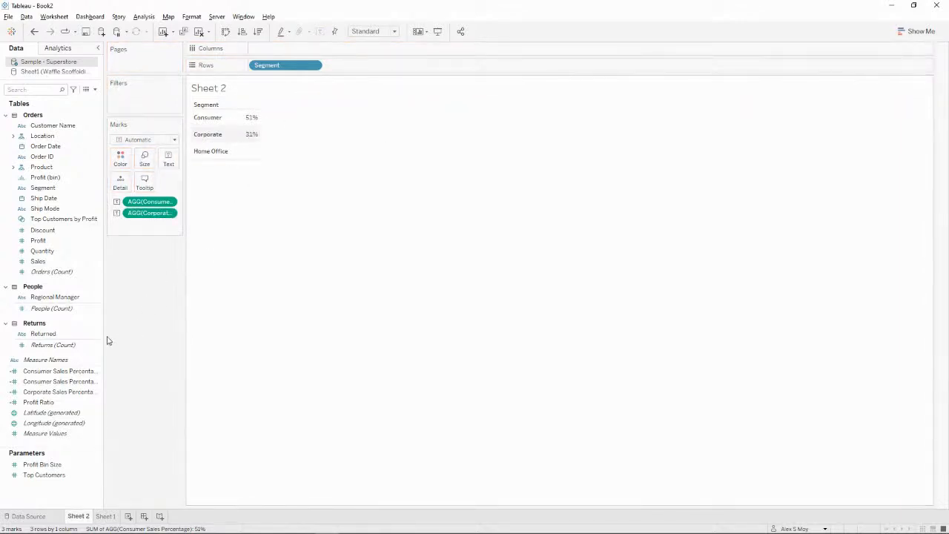
Open the remaining Consumer Sales Percentage copy for editing and rename it Home Office Sales Percentage
right_click(65, 381)
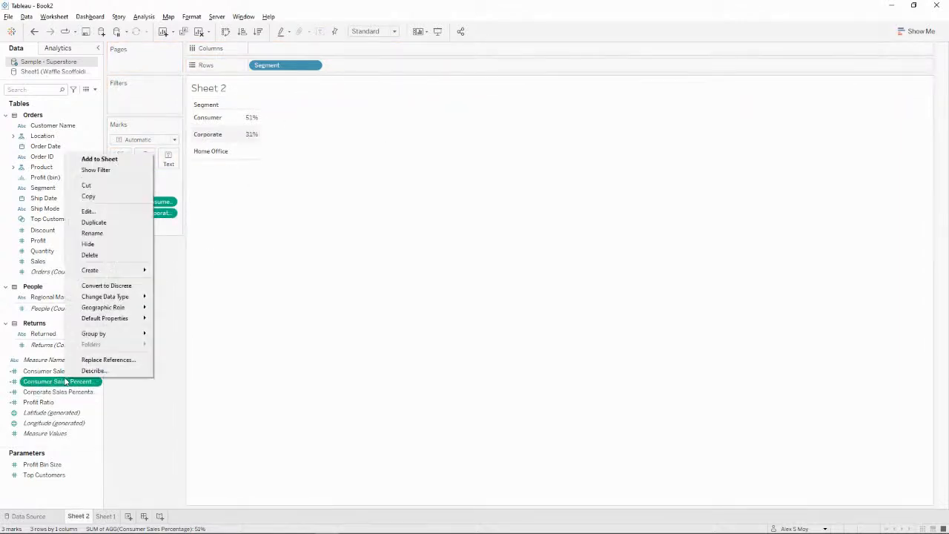
left_click(117, 212)
left_click(402, 267)
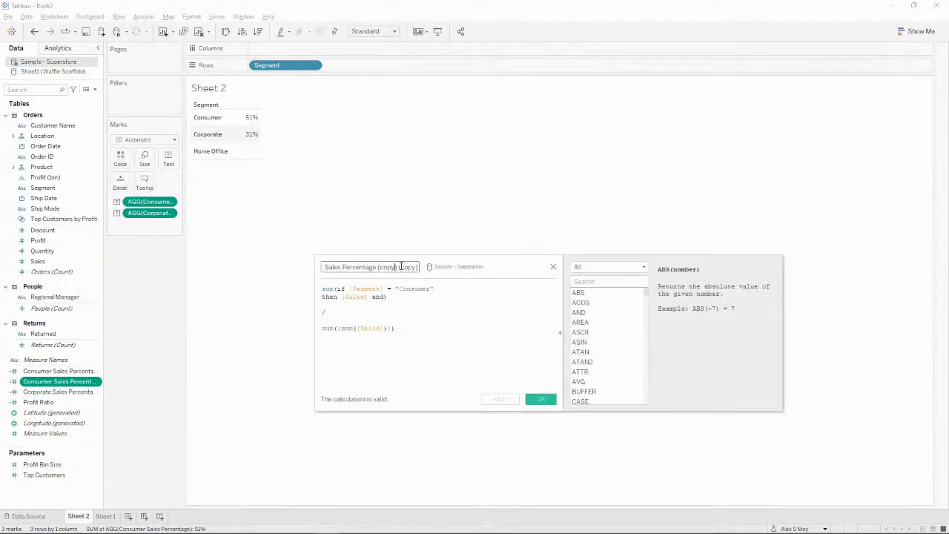
key("shift+End")
key("BackSpace")
key("ctrl+shift+Right")
type("Home Office")
Change the segment in the Home Office Sales Percentage formula to "Home Office" and save the calculation
double_click(418, 289)
type("H")
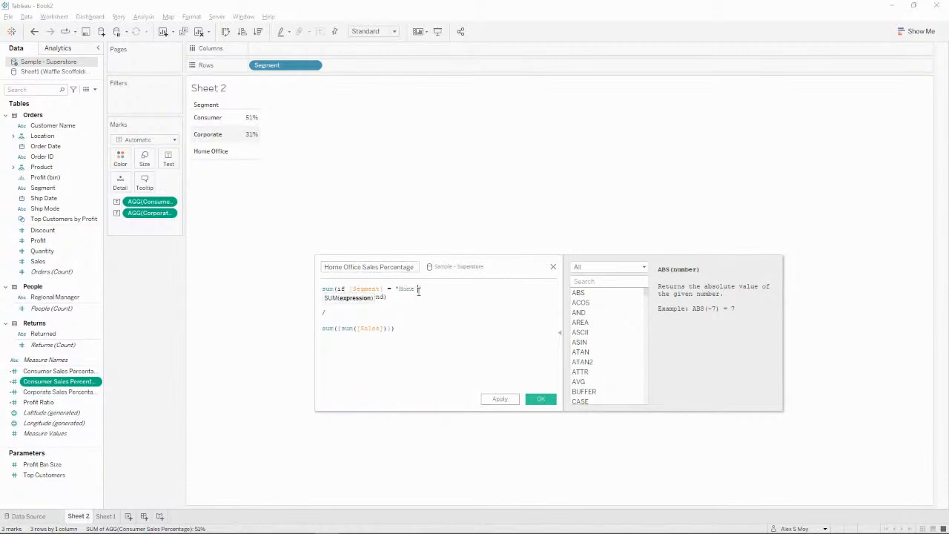
type("ome Office")
left_click(500, 399)
left_click(541, 399)
Show Home Office Sales Percentage as text in the segment table
left_click_drag(58, 392, 163, 160)
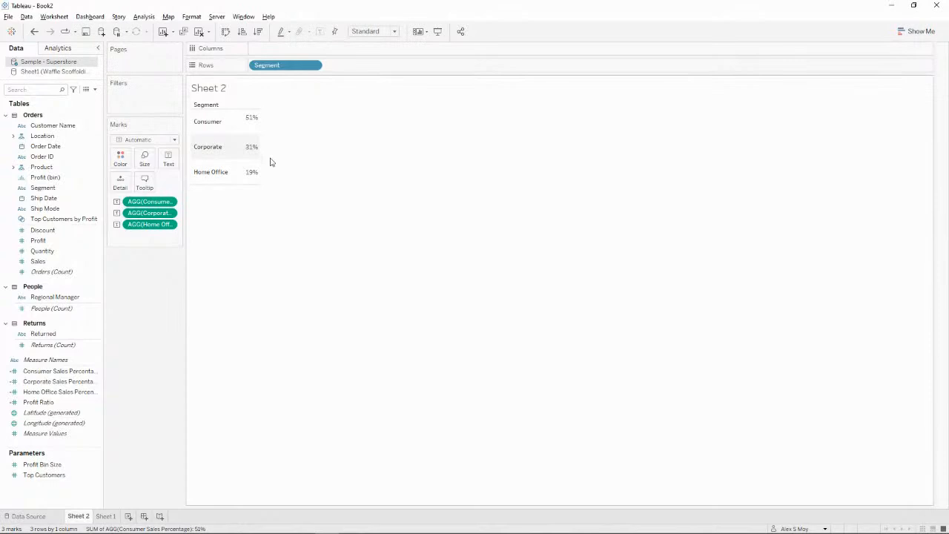
mouse_move(244, 120)
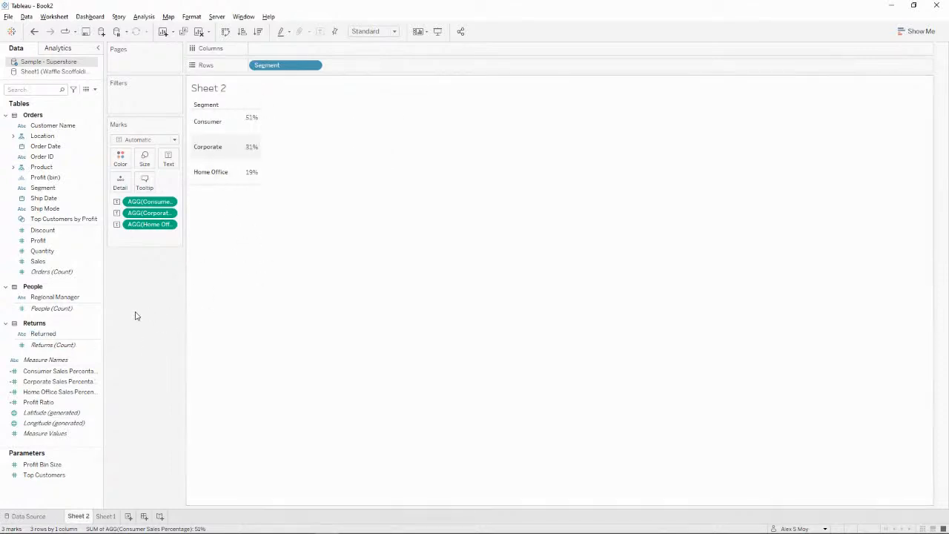
left_click(198, 31)
Move Sheet 1 back ahead of Sheet 2 and make two duplicates of the waffle chart sheet
left_click(106, 515)
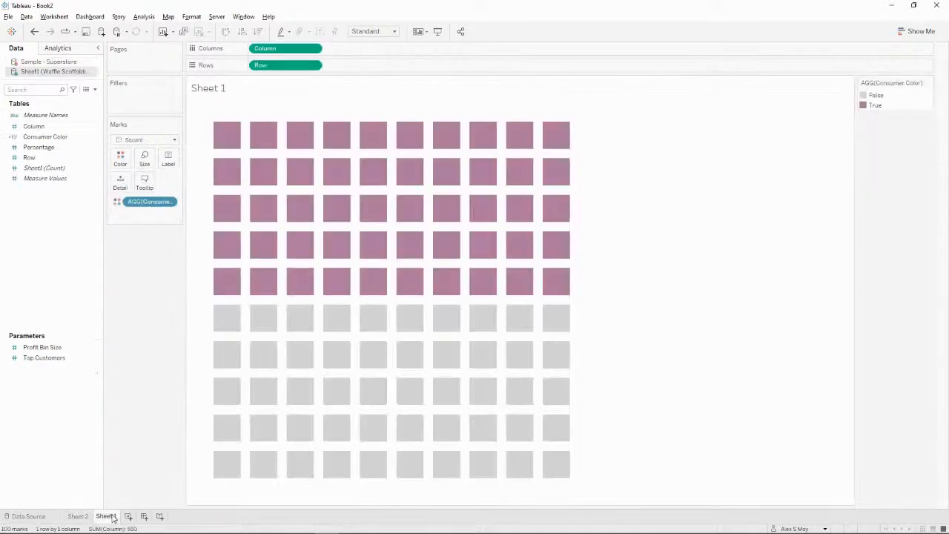
left_click_drag(108, 519, 76, 521)
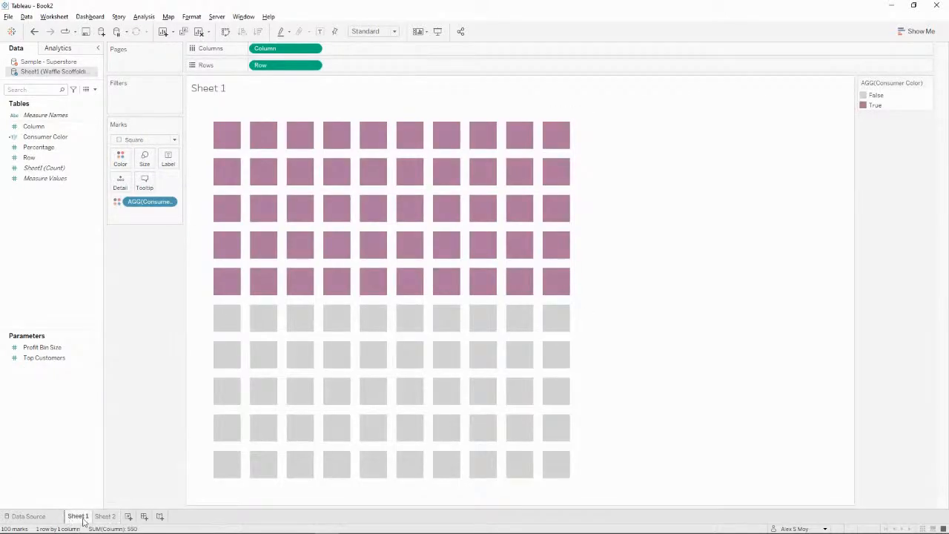
right_click(82, 519)
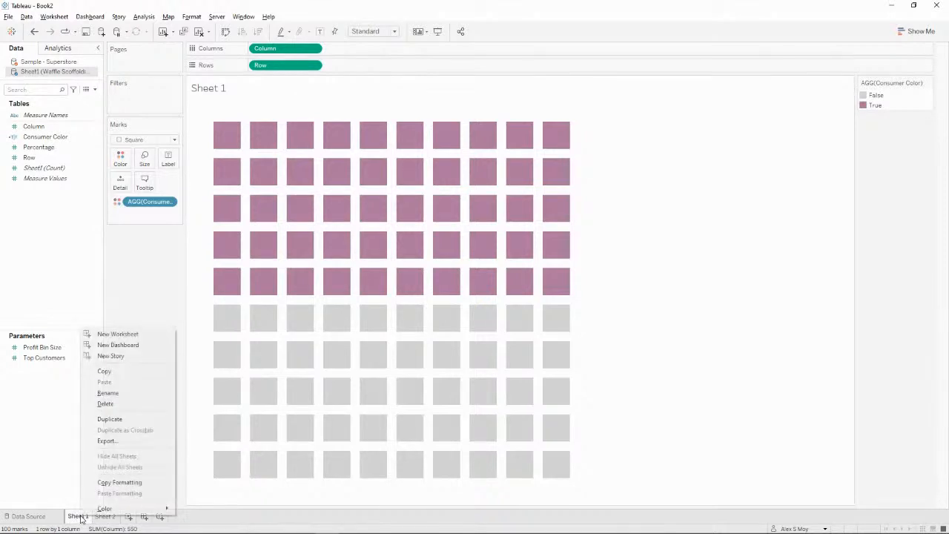
left_click(147, 420)
right_click(110, 515)
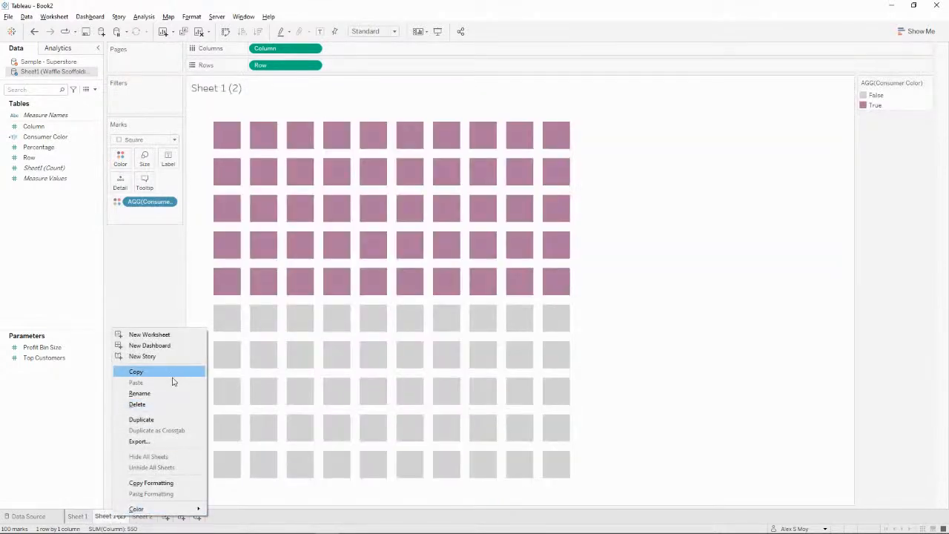
left_click(156, 421)
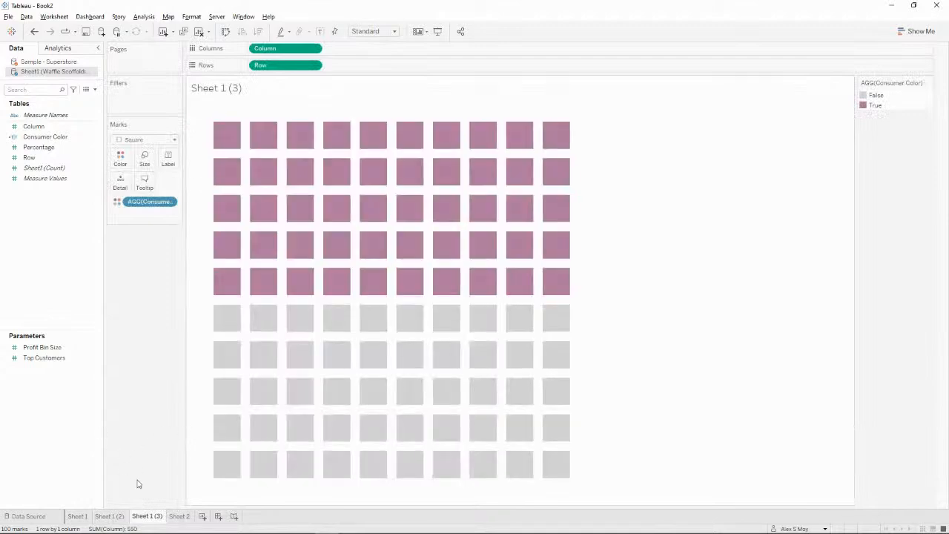
Duplicate the Consumer Color calculation and duplicate that copy, giving two copies in the waffle scaffolding data source
right_click(49, 137)
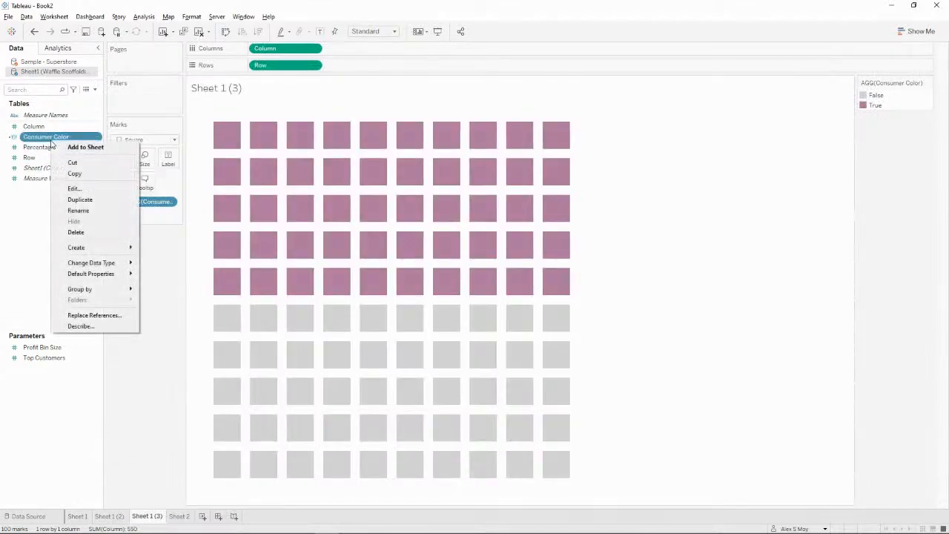
left_click(80, 199)
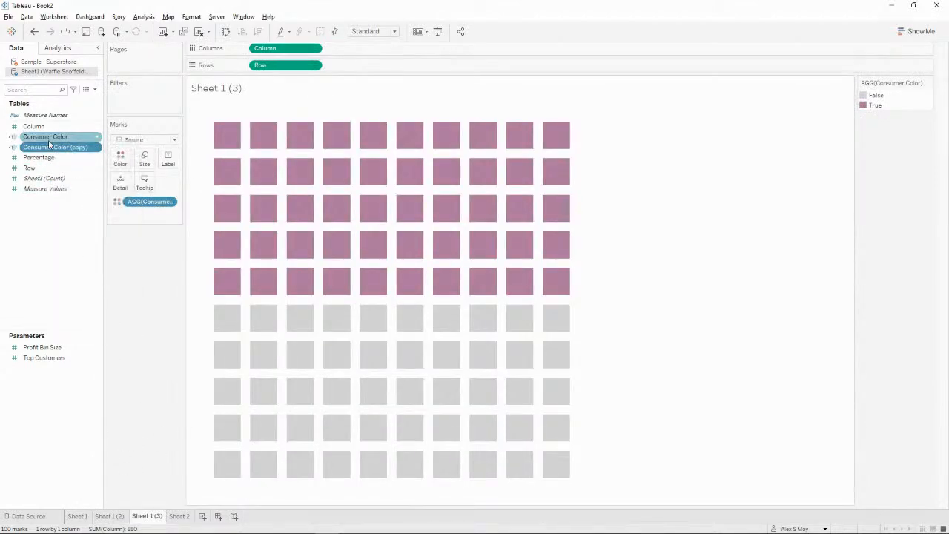
right_click(49, 147)
left_click(78, 202)
left_click(53, 149)
right_click(52, 149)
key("Escape")
Rename the first Consumer Color copy as Corporate Color, make its formula use Corporate Sales Percentage, and save it
right_click(41, 151)
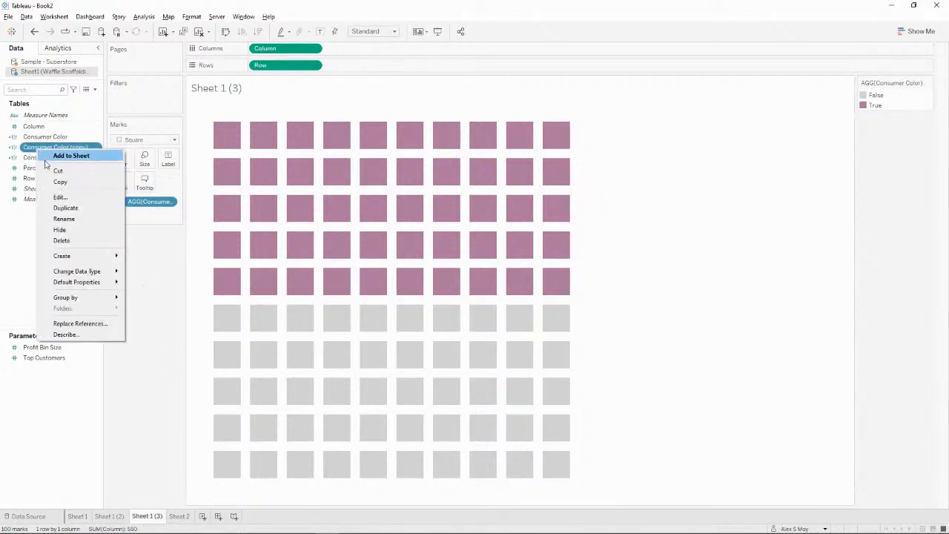
left_click(60, 197)
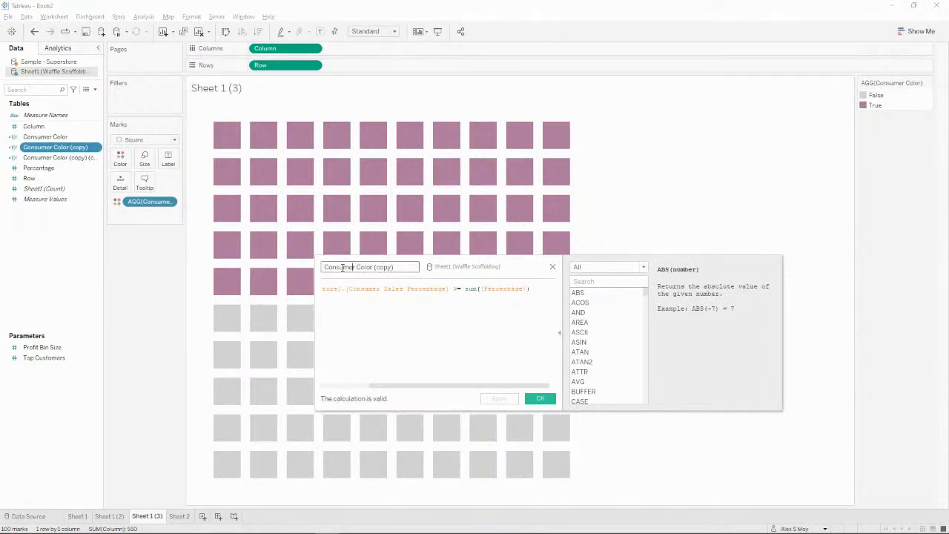
double_click(342, 267)
type("Corporate Color")
left_click(400, 289)
key("ctrl+shift+Left")
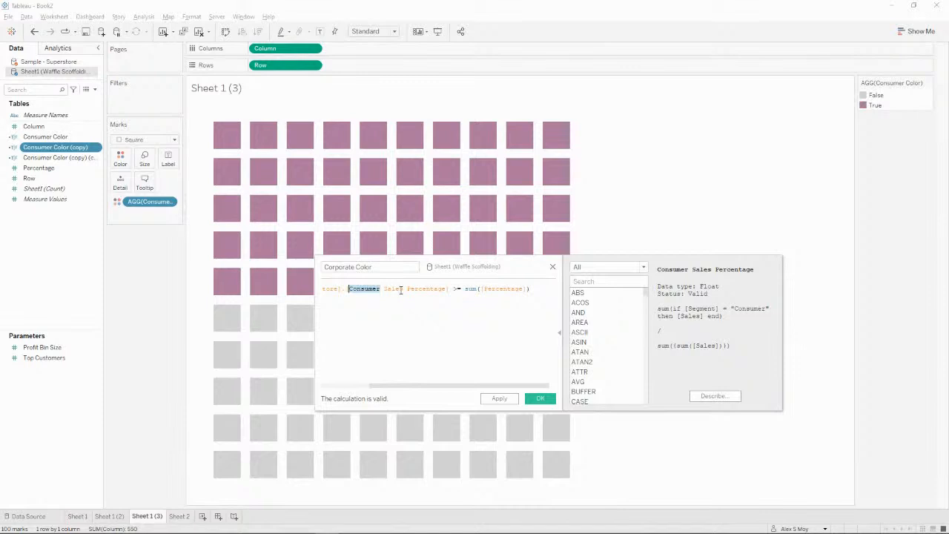
type("Corporate")
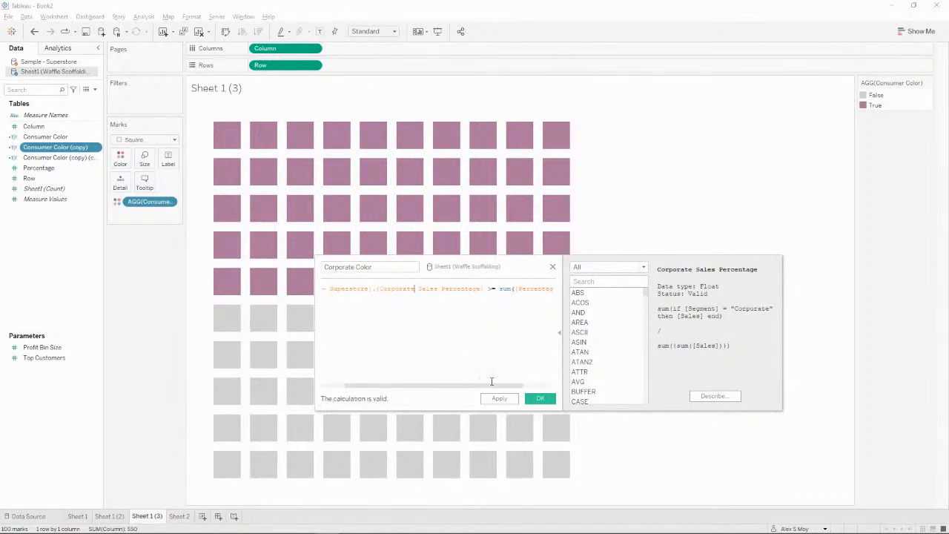
left_click(499, 399)
left_click(546, 400)
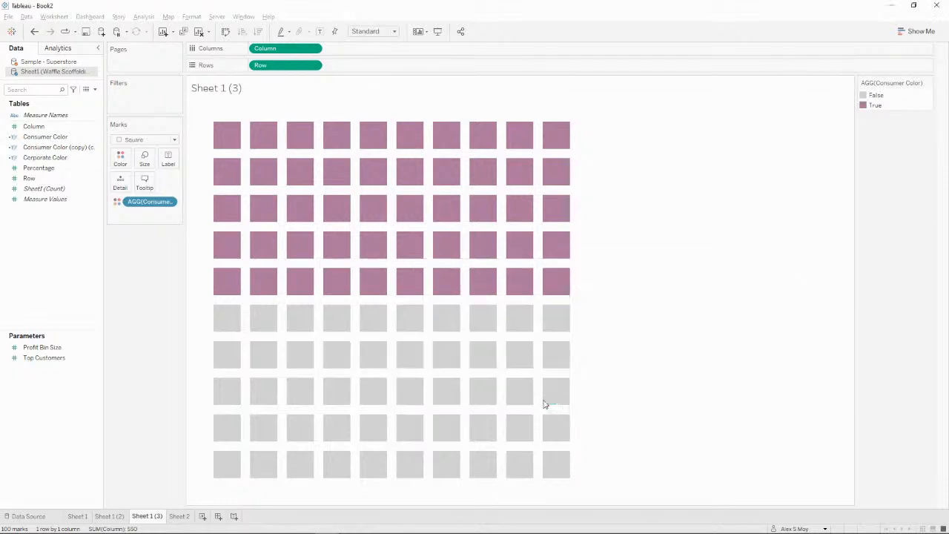
Color the waffle by Corporate Color, with True in mauve and False in the light gray of the Seattle Grays palette
left_click_drag(50, 162, 152, 205)
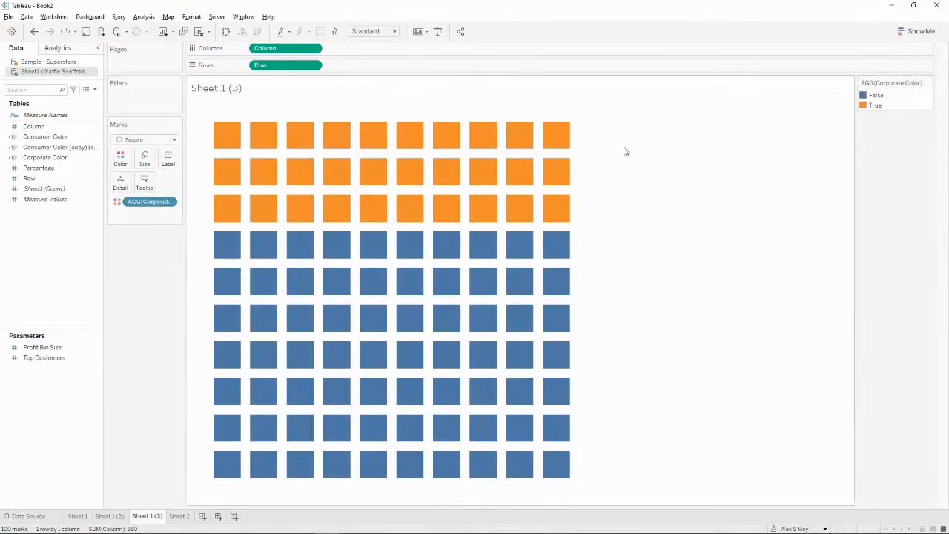
double_click(874, 106)
left_click(513, 228)
left_click(360, 186)
left_click(522, 187)
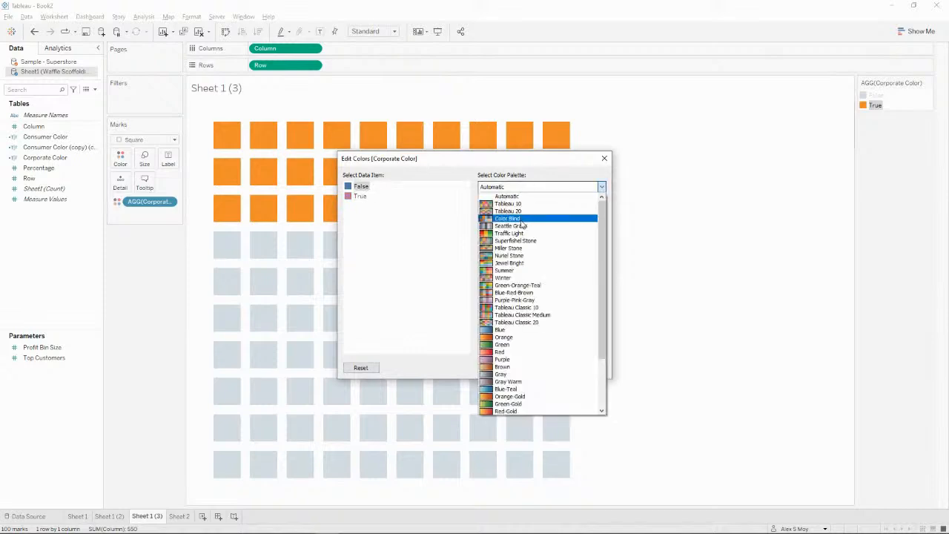
left_click(526, 227)
left_click(488, 269)
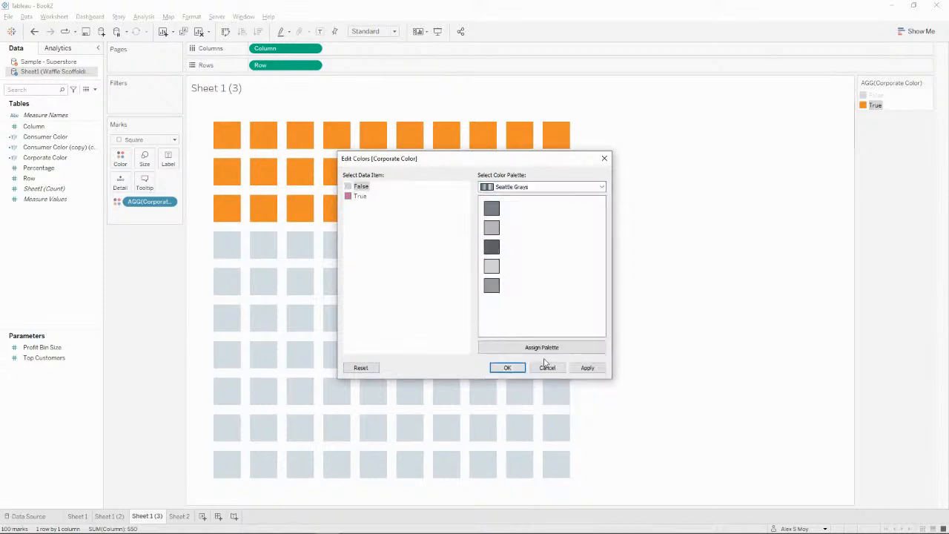
left_click(508, 367)
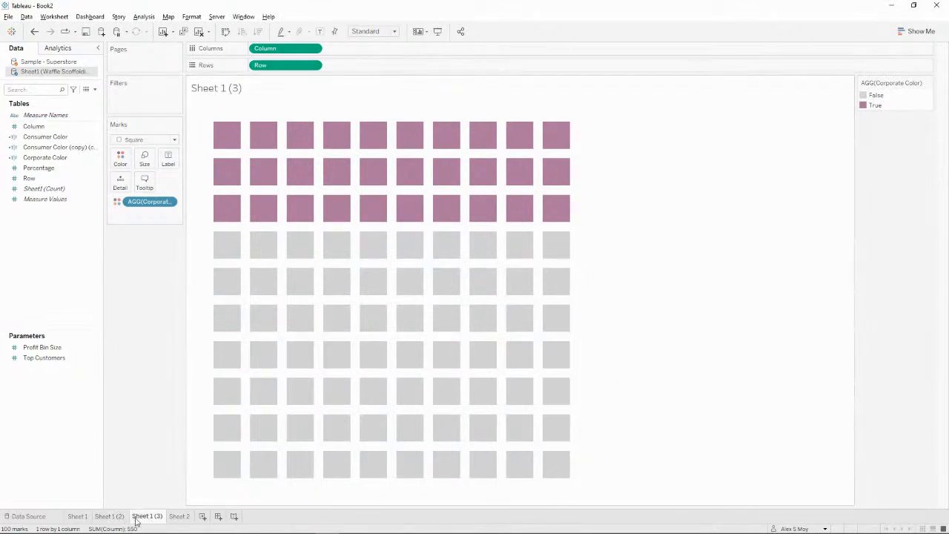
Move the Corporate waffle sheet directly after Sheet 1 and rename it Corporate
left_click_drag(96, 517, 98, 516)
double_click(110, 517)
type("Corporate")
key("Return")
Rename Sheet 1 as Consumer and Sheet 1 (2) as Home Office
left_click(78, 516)
double_click(78, 516)
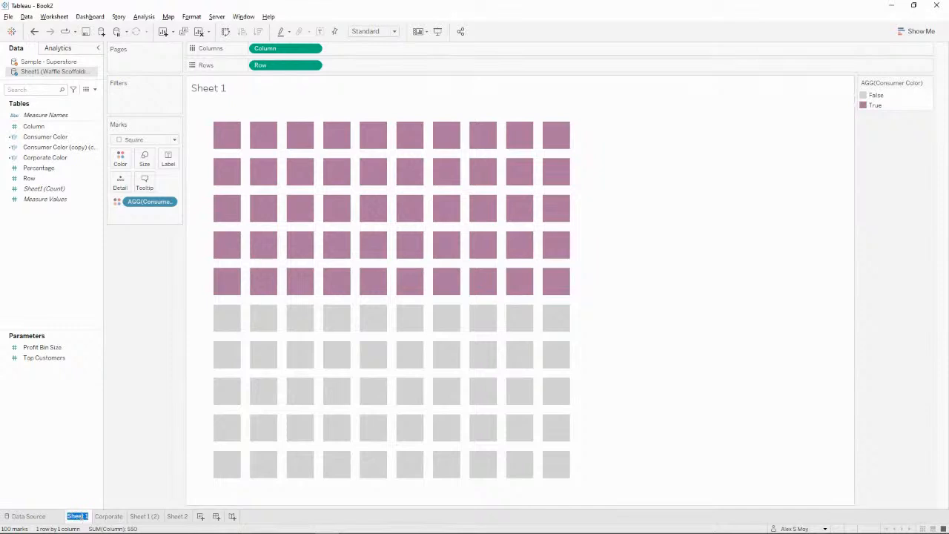
type("Consiumer")
key("Return")
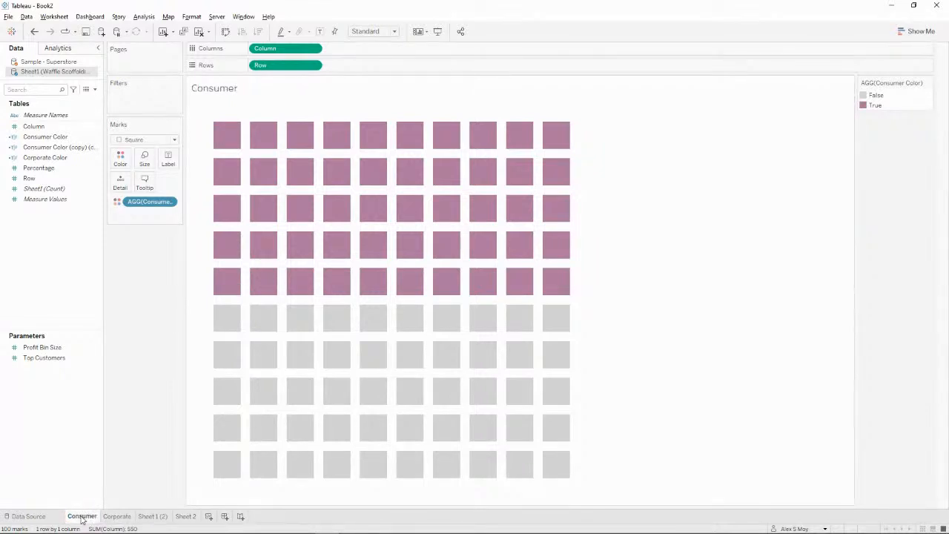
double_click(153, 516)
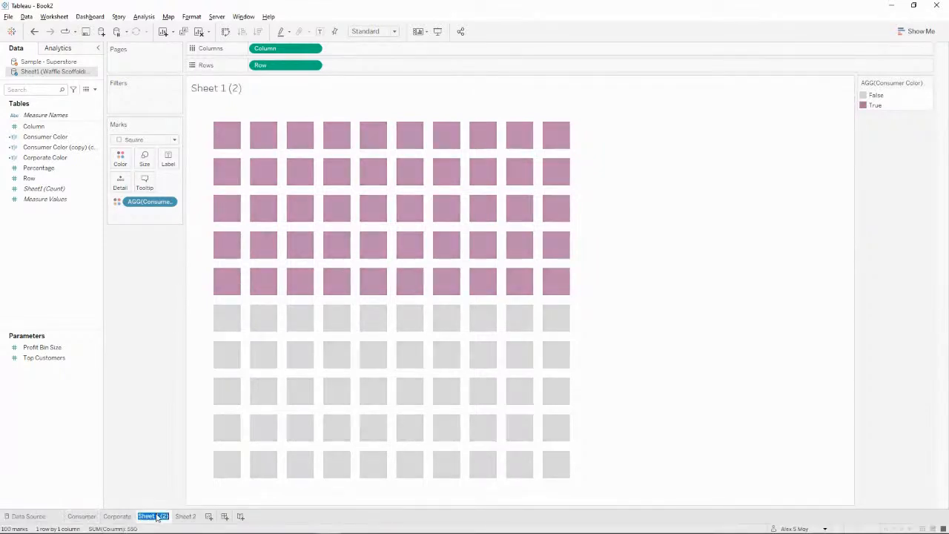
type("Home Office")
key("Return")
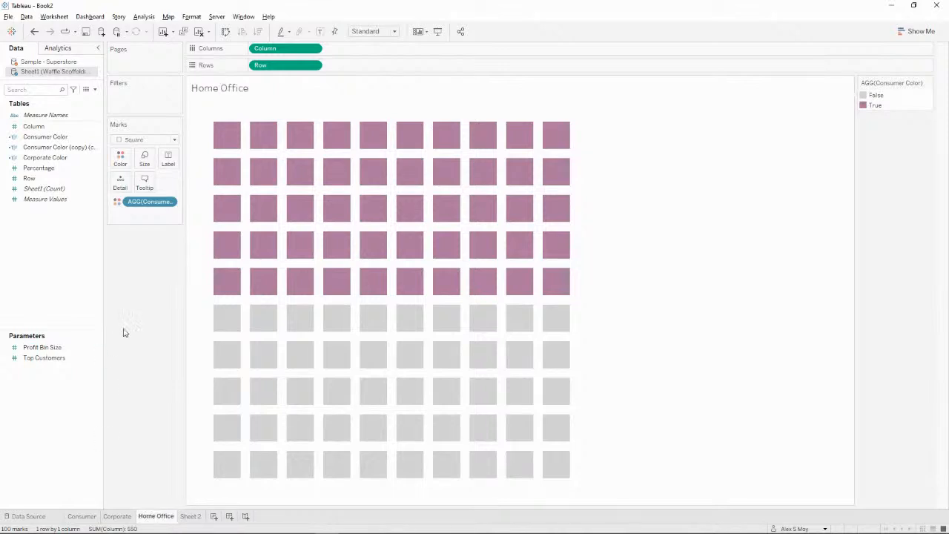
Open the remaining Consumer Color copy for editing and rename it Home Office Color
right_click(44, 147)
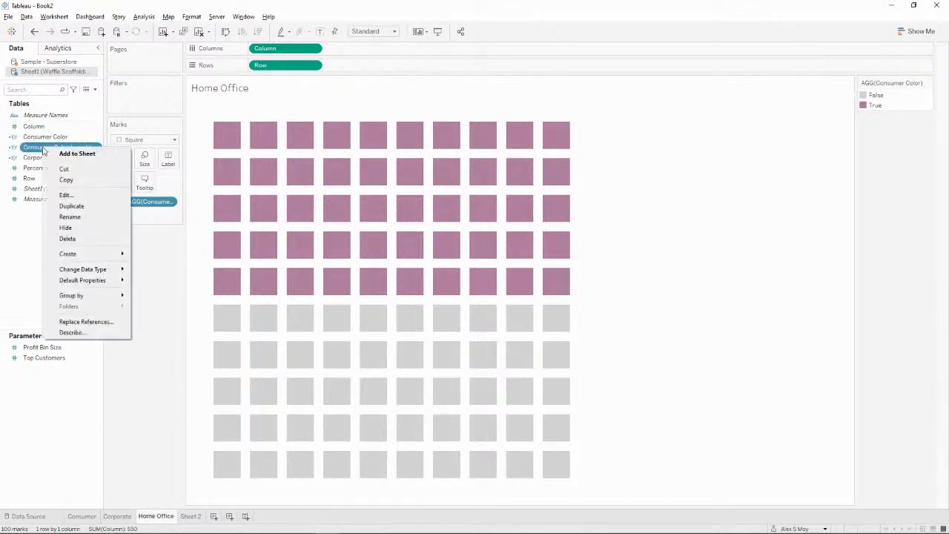
left_click(105, 195)
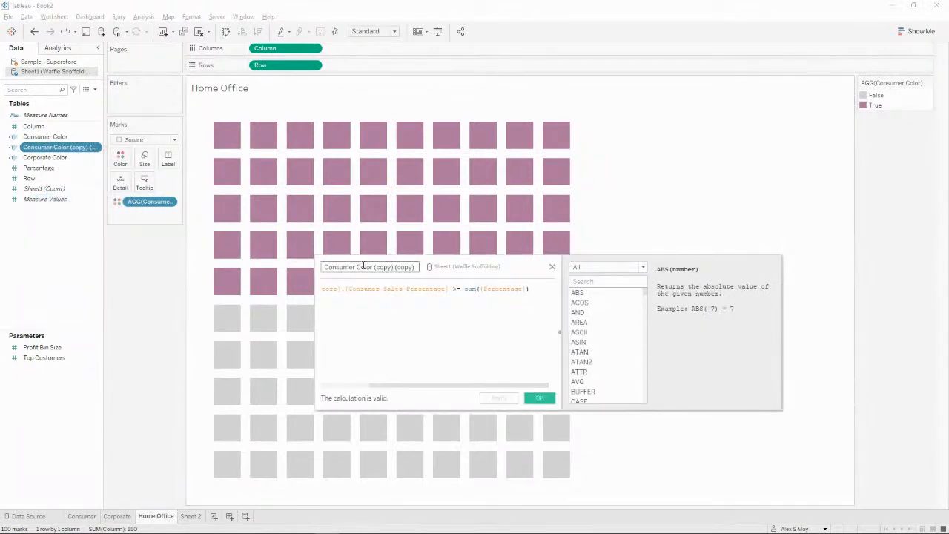
double_click(363, 267)
type("Home Office")
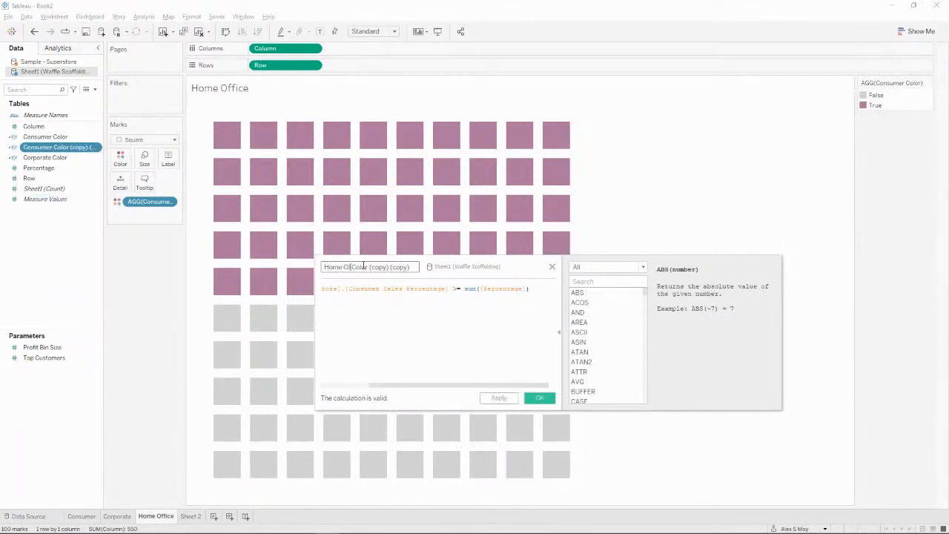
key("ctrl+Right")
key("shift+End")
key("BackSpace")
Replace the Consumer field in the Home Office Color formula with Home Office Sales Percentage and save the calculation
left_click(361, 288)
double_click(363, 288)
type("Home Of")
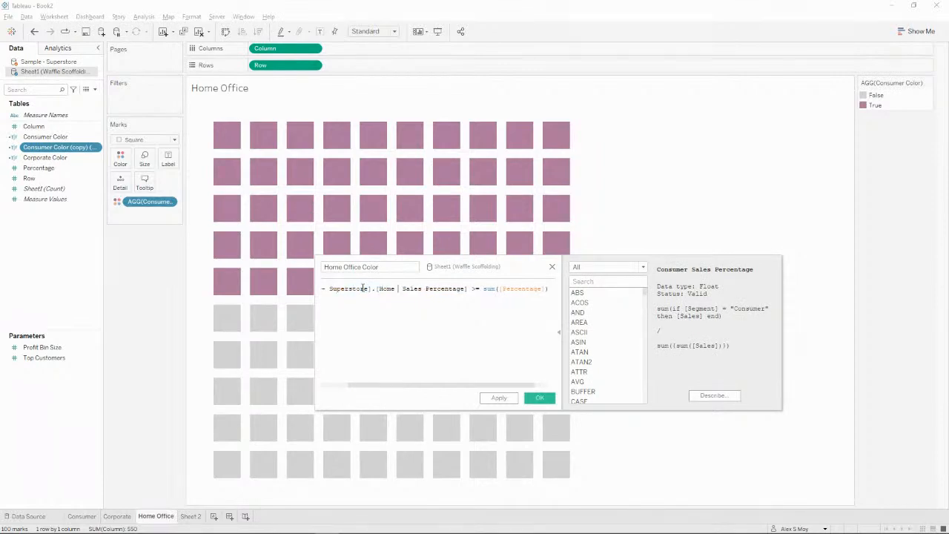
type("fice")
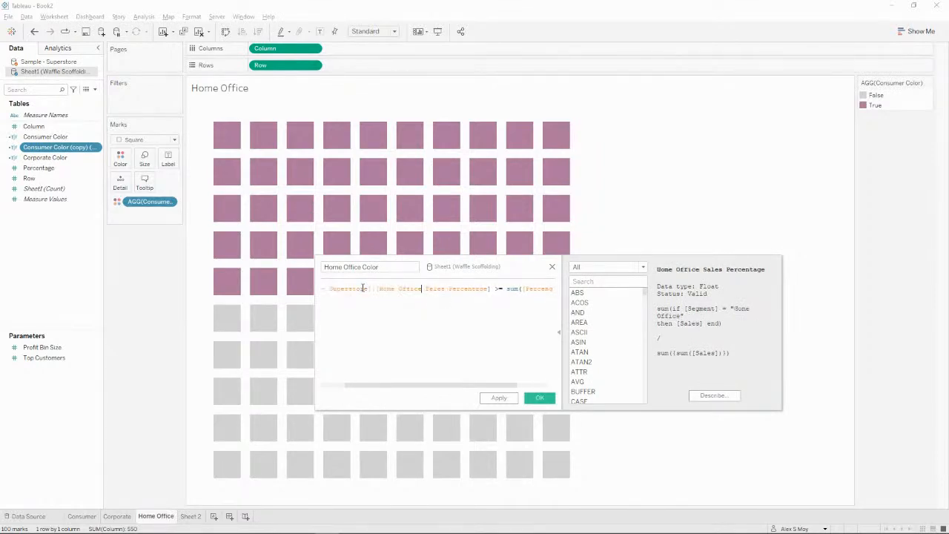
left_click(499, 397)
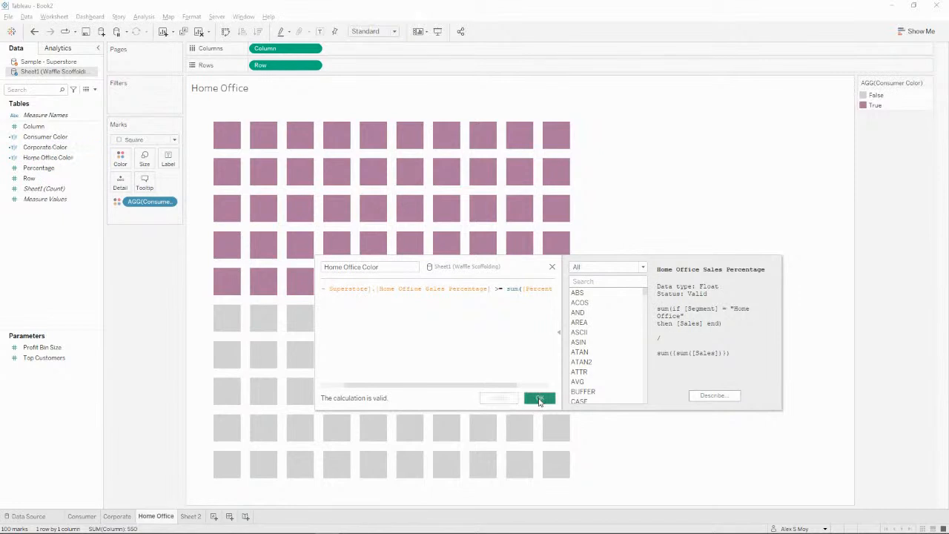
left_click(540, 397)
Color the Home Office waffle by Home Office Color, with True in mauve and False in the light gray of Seattle Grays
left_click_drag(40, 157, 119, 173)
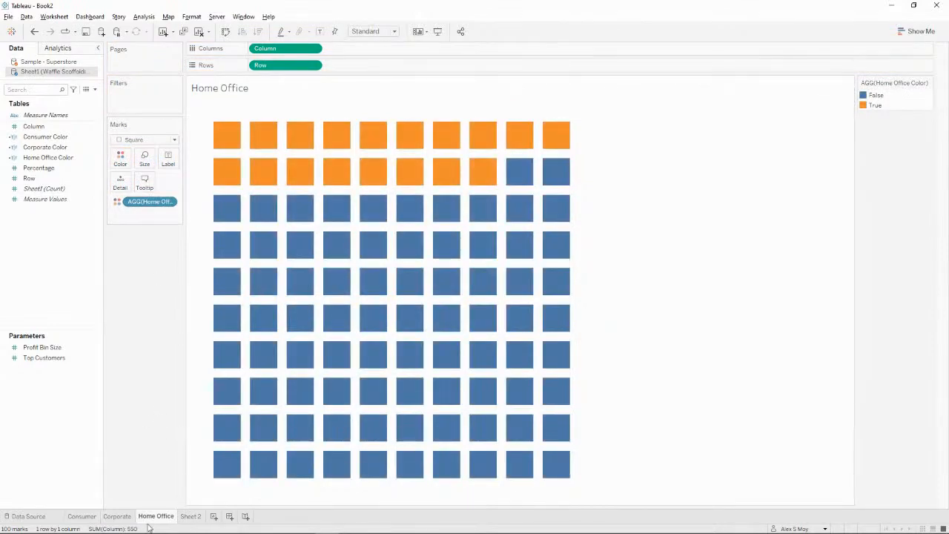
left_click(877, 106)
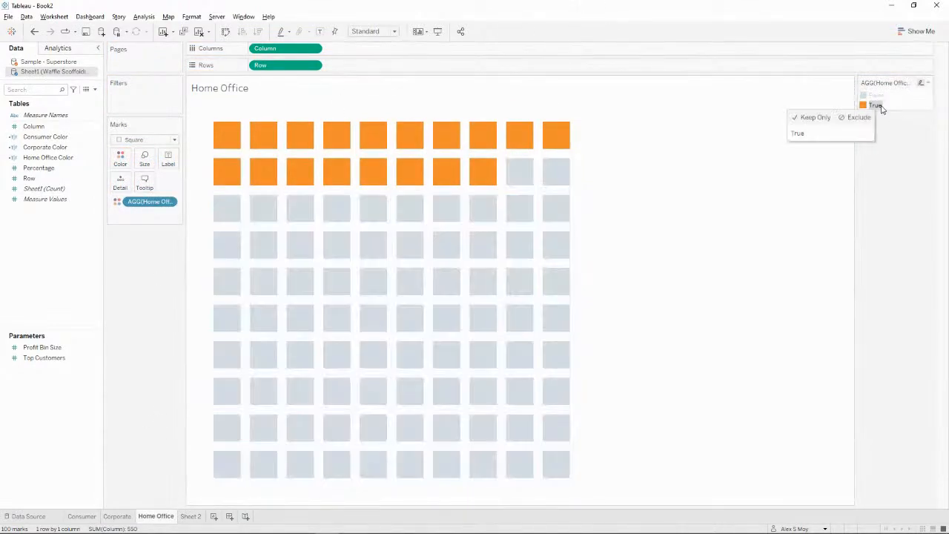
double_click(881, 106)
left_click(512, 228)
left_click(364, 187)
left_click(526, 187)
left_click(546, 228)
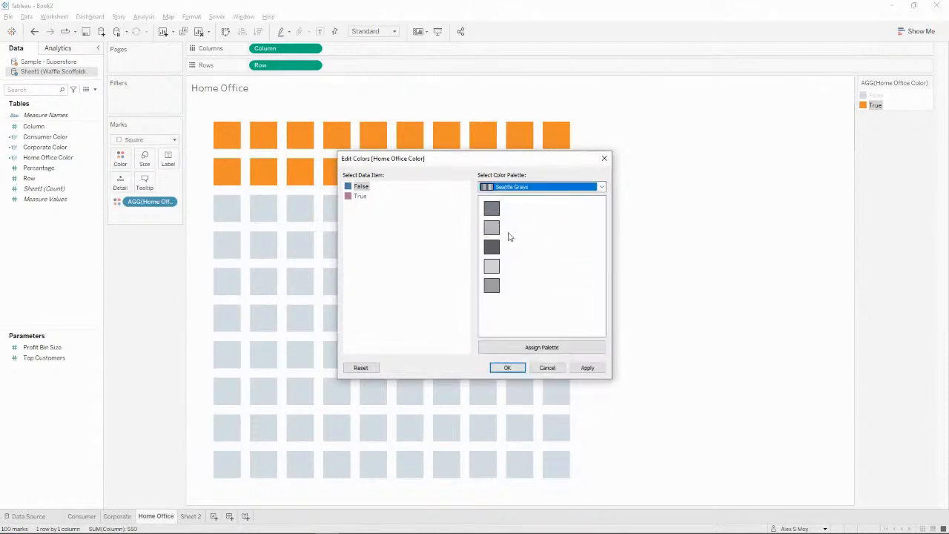
left_click(495, 266)
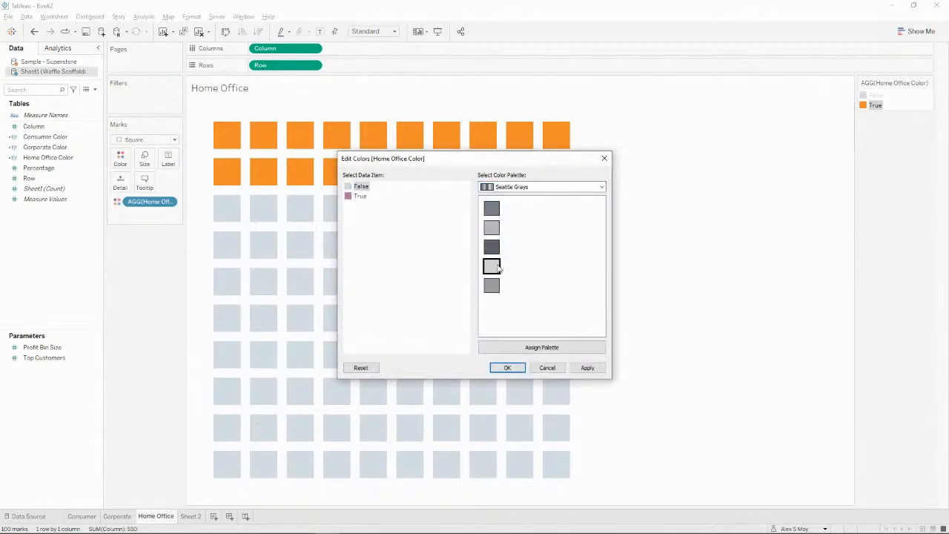
left_click(592, 369)
left_click(509, 369)
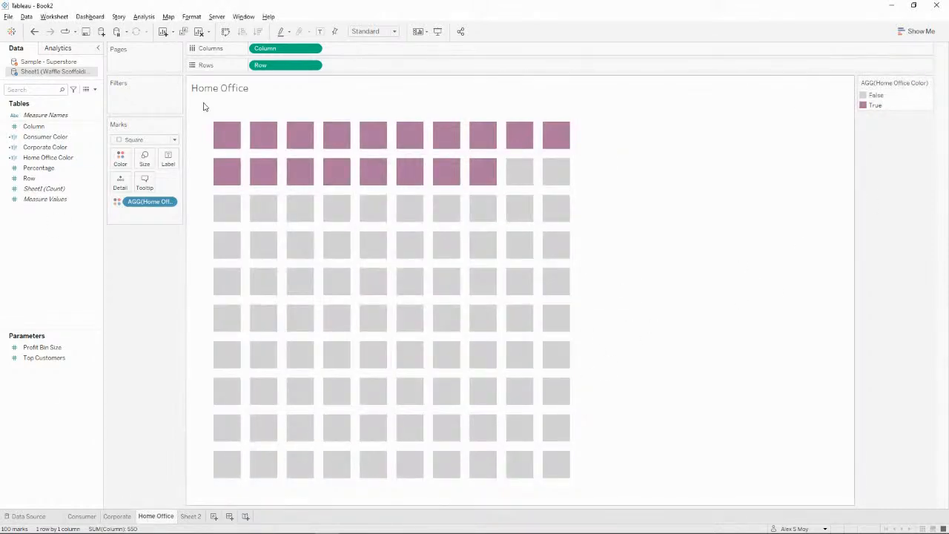
Review the Corporate, Consumer and Home Office waffle chart sheets in turn
left_click(117, 516)
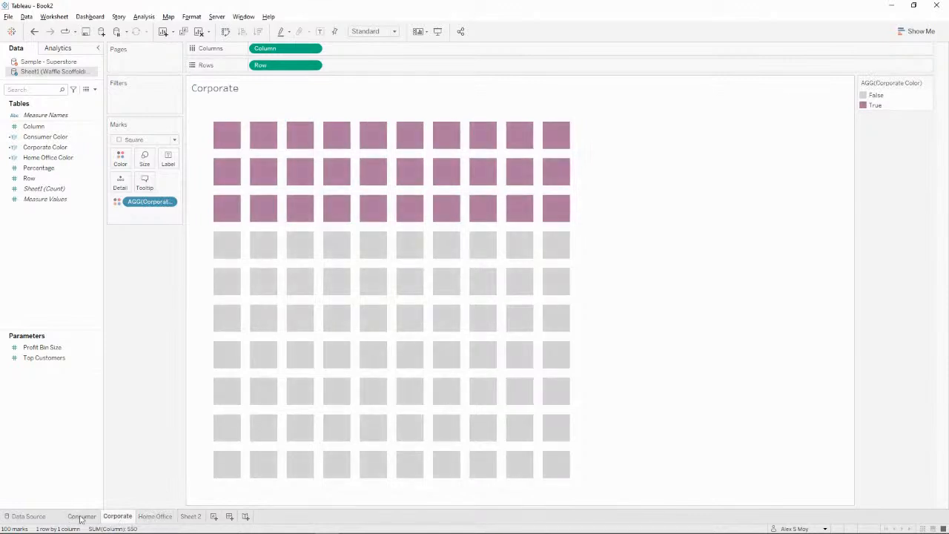
left_click(78, 516)
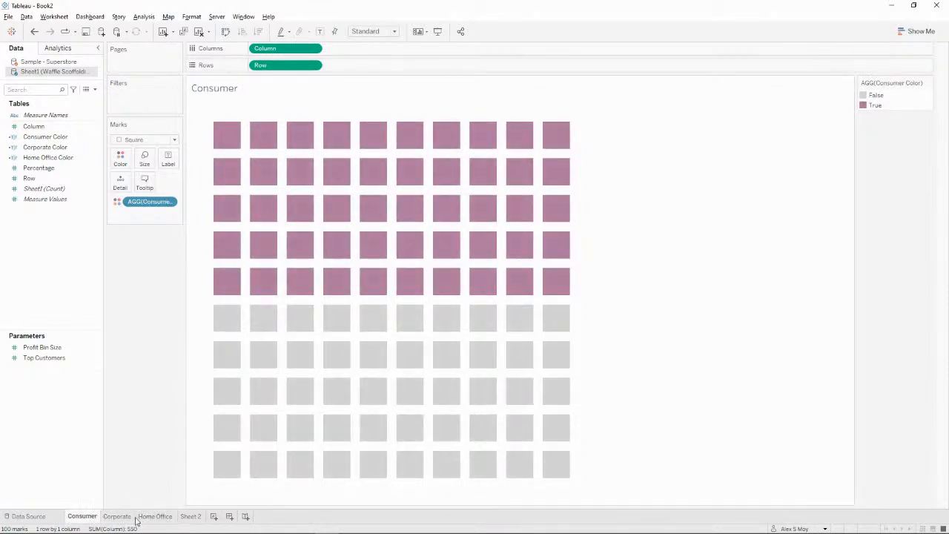
left_click(155, 516)
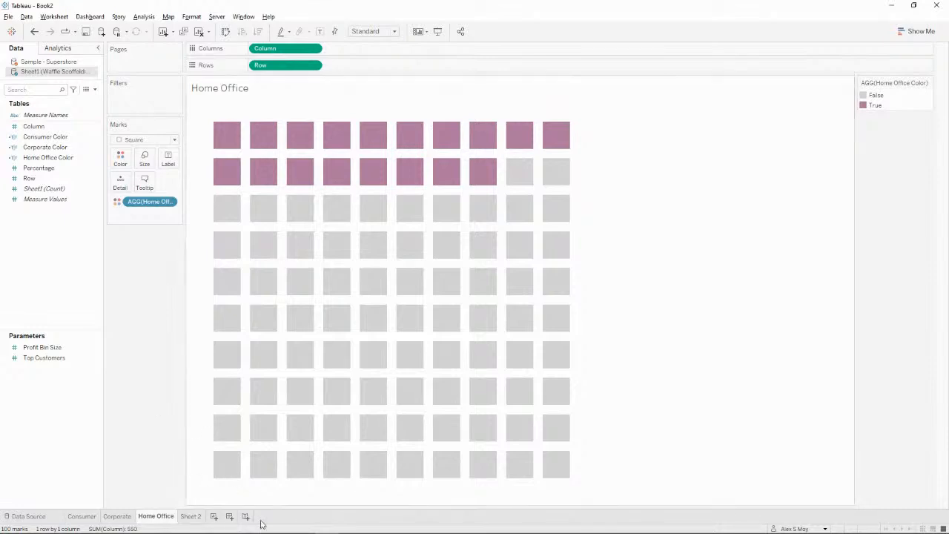
mouse_move(215, 466)
Lay out Segment from Sample - Superstore across the columns of Sheet 2
left_click(190, 517)
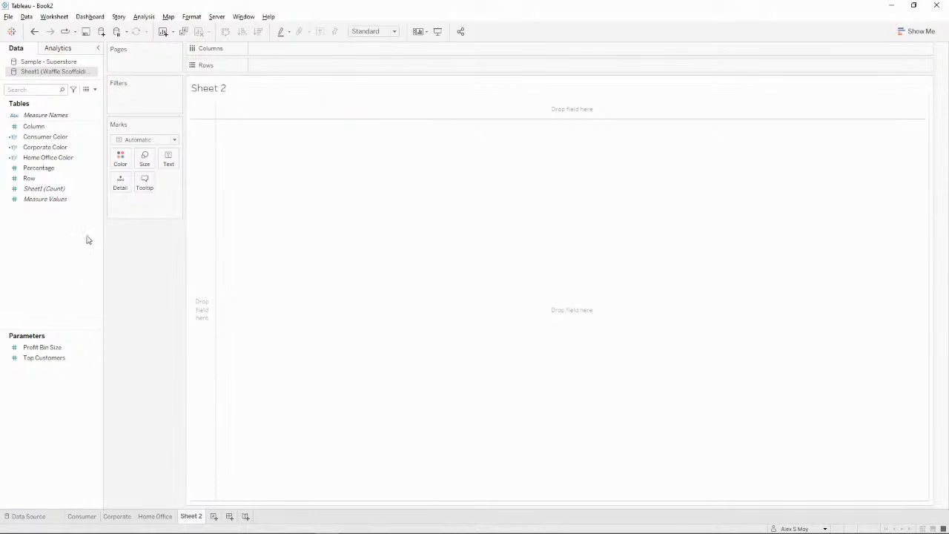
left_click(49, 63)
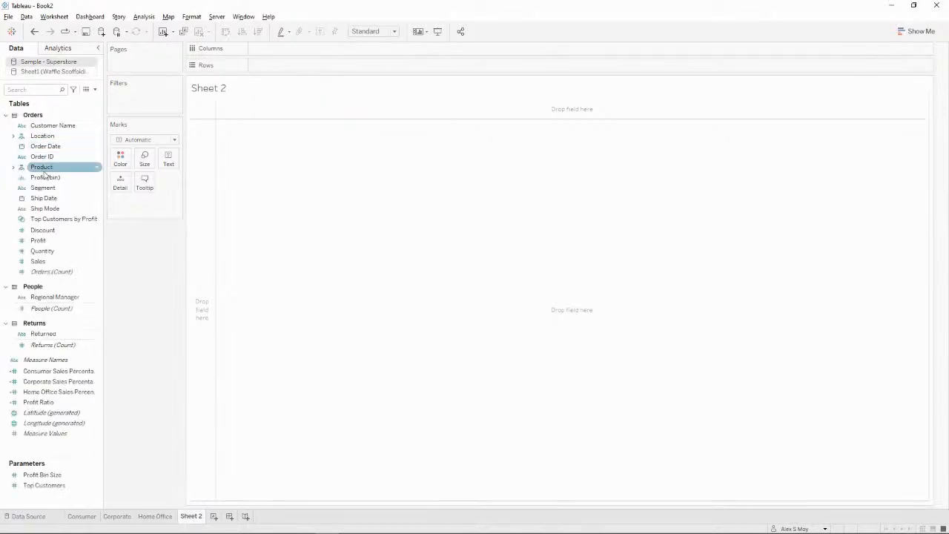
left_click_drag(42, 188, 334, 47)
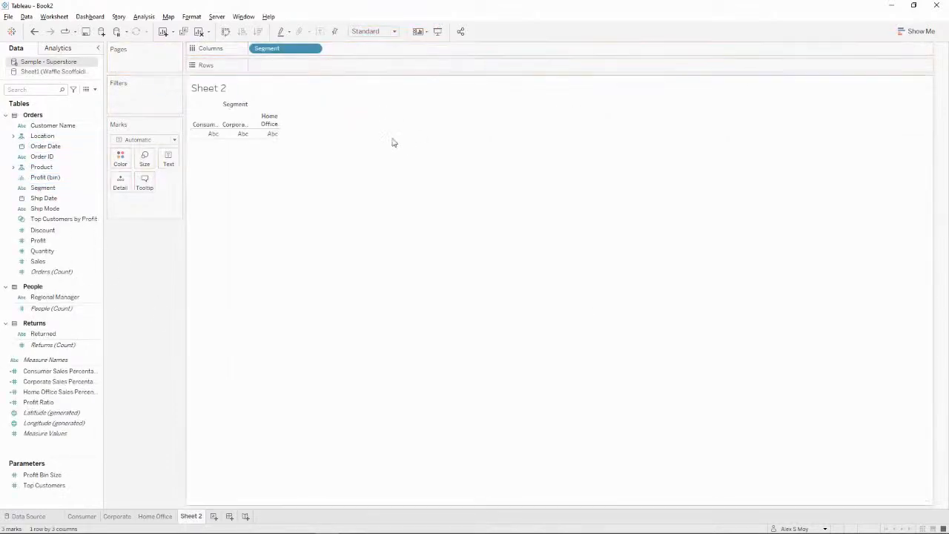
right_click(245, 106)
left_click(512, 201)
Check the reference waffle chart in the browser, return to Tableau and also show Segment as text in the Sheet 2 table
key("alt+Tab")
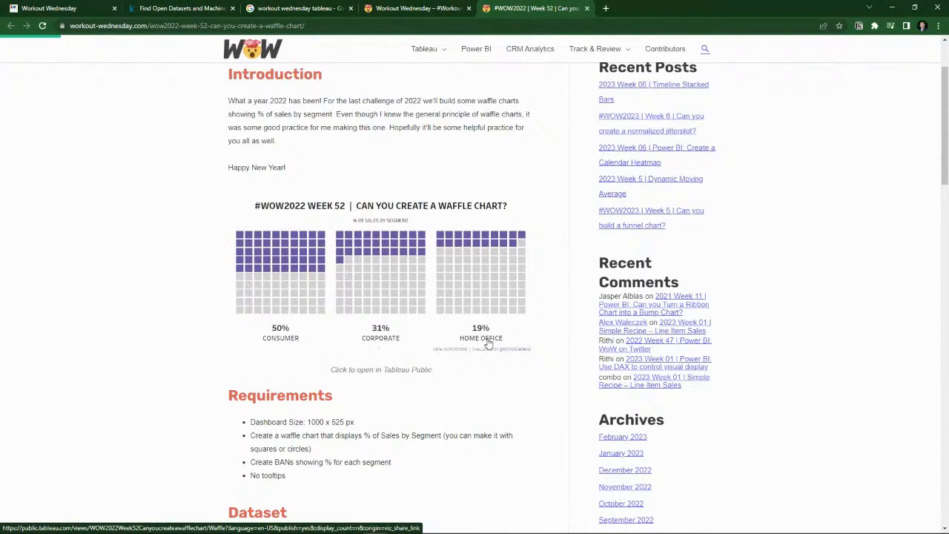
key("alt+Tab")
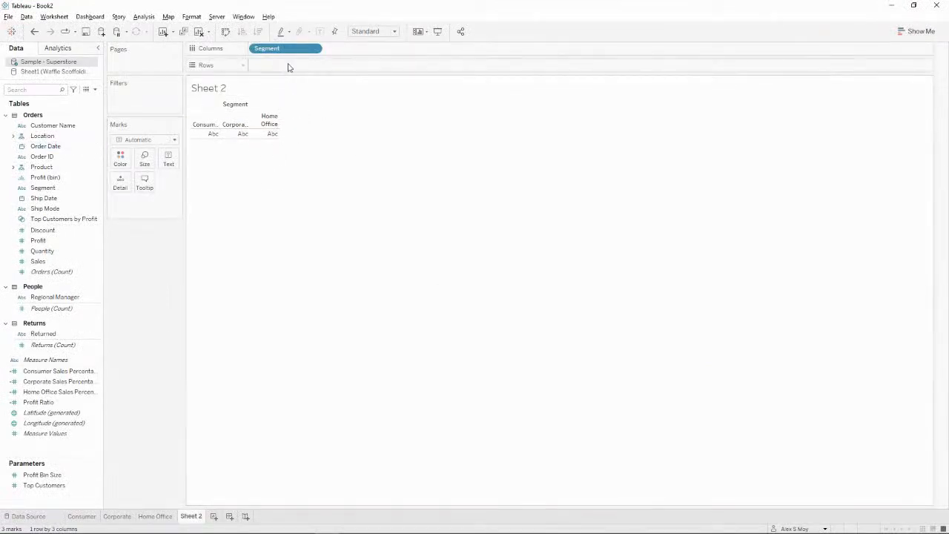
left_click_drag(290, 53, 169, 162)
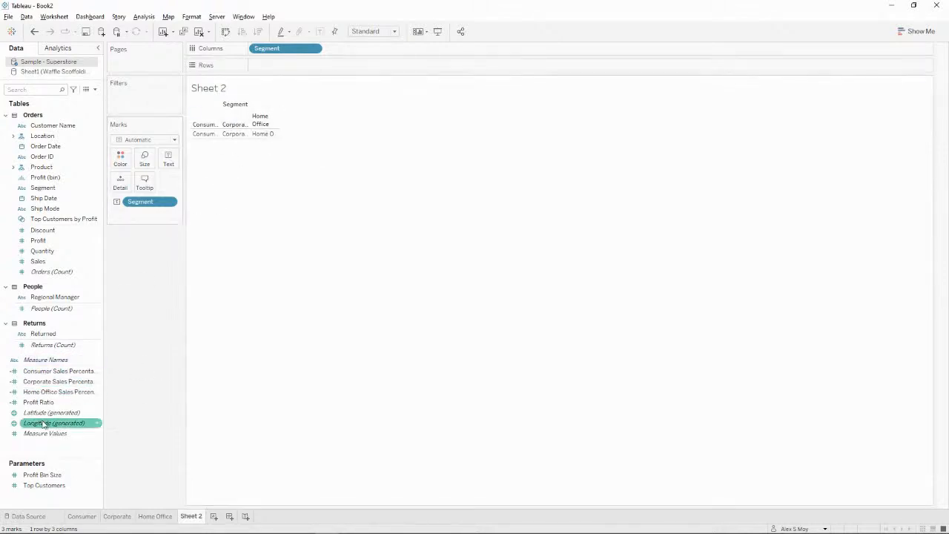
Add the Consumer, Corporate and Home Office Sales Percentage fields as text on Sheet 2 and fit the table to Entire View
left_click(58, 381, "ctrl")
left_click(60, 392, "ctrl")
left_click_drag(59, 391, 169, 158)
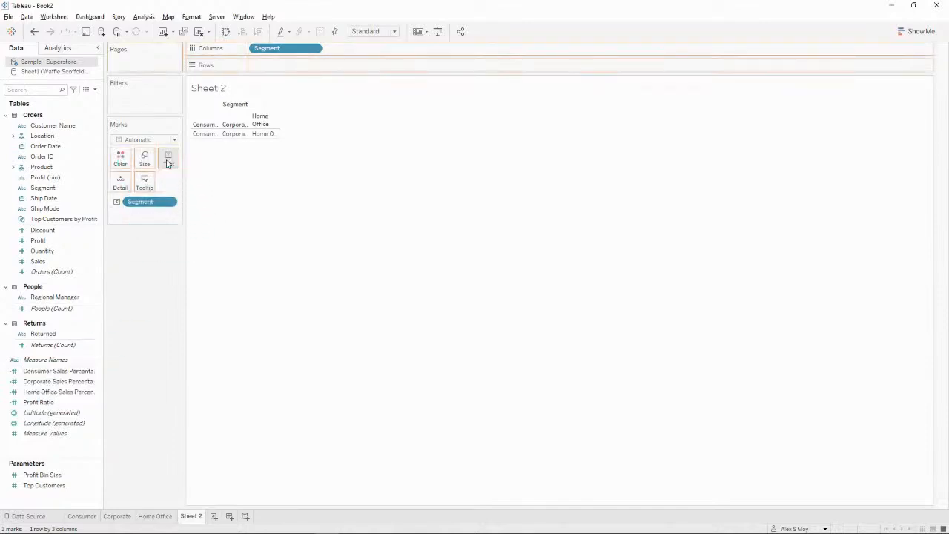
mouse_move(207, 140)
left_click(385, 31)
left_click(381, 67)
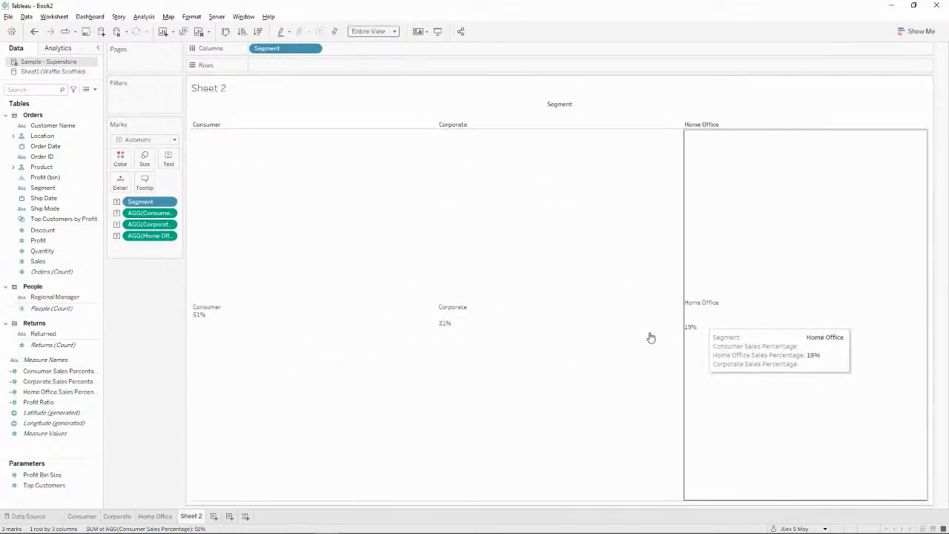
mouse_move(693, 318)
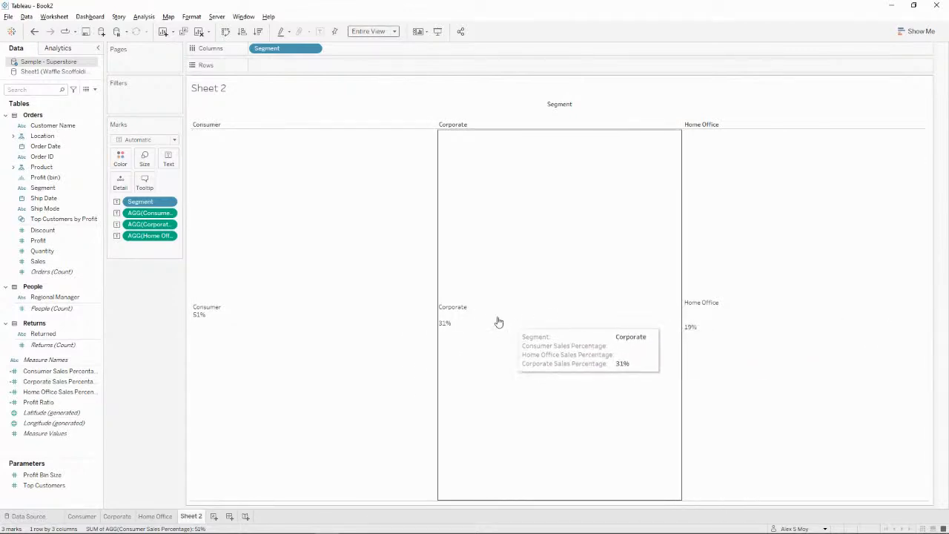
Rearrange the text label so Segment stands alone on the first line, with the three sales percentage fields joined on one line below
left_click(169, 164)
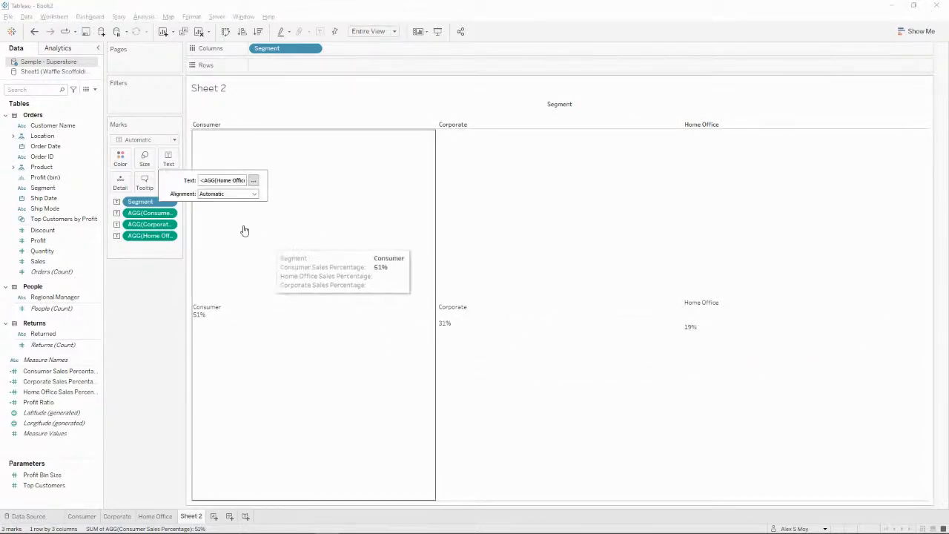
left_click(253, 181)
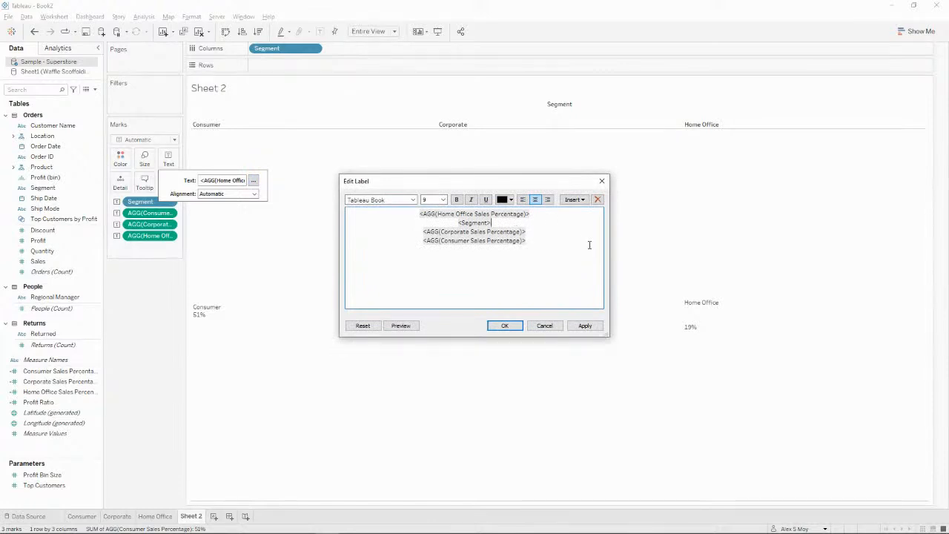
key("Down")
key("Home")
key("shift+End")
key("ctrl+c")
key("Delete")
key("Delete")
key("BackSpace")
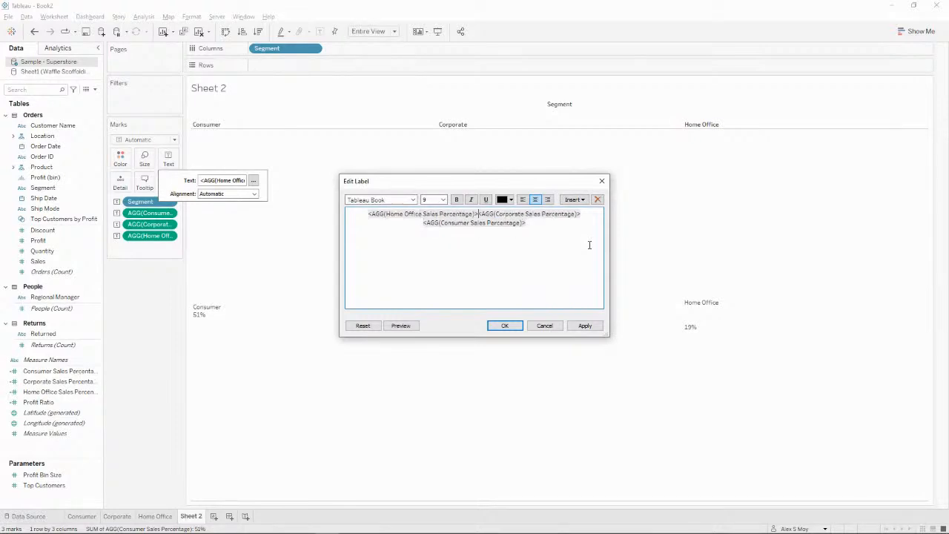
key("BackSpace")
key("Left")
key("Home")
key("Return")
key("Up")
key("ctrl+v")
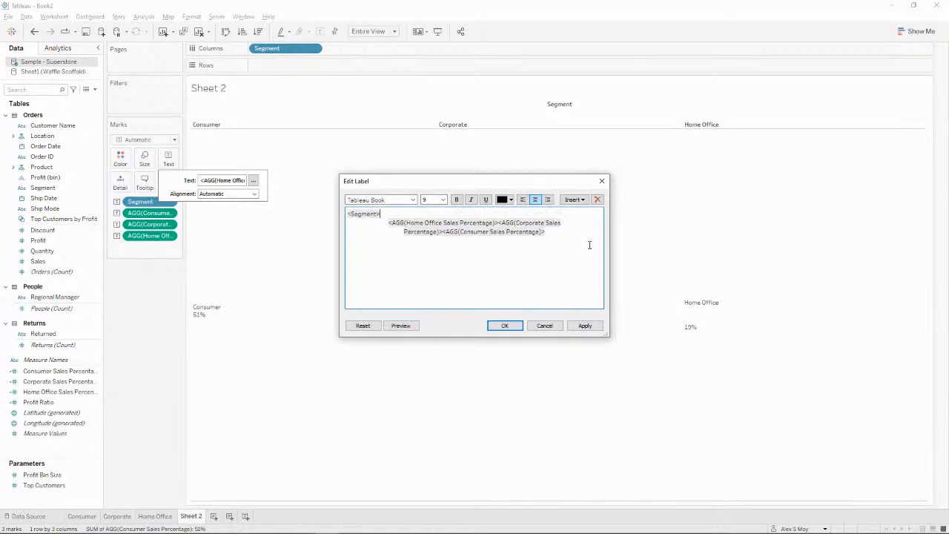
Center all lines of the label text, apply the edit, and set the marks' horizontal text alignment to center
key("ctrl+a")
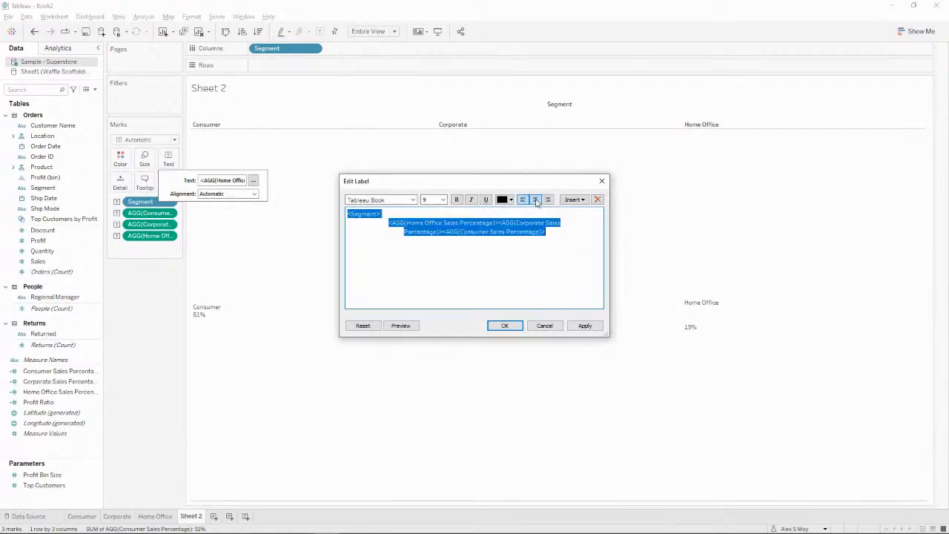
left_click(536, 200)
left_click(585, 326)
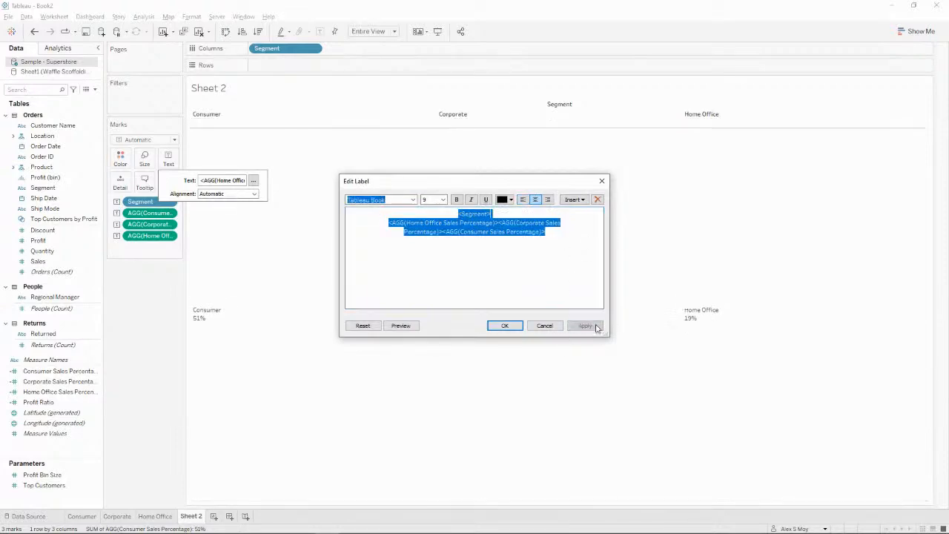
left_click(504, 325)
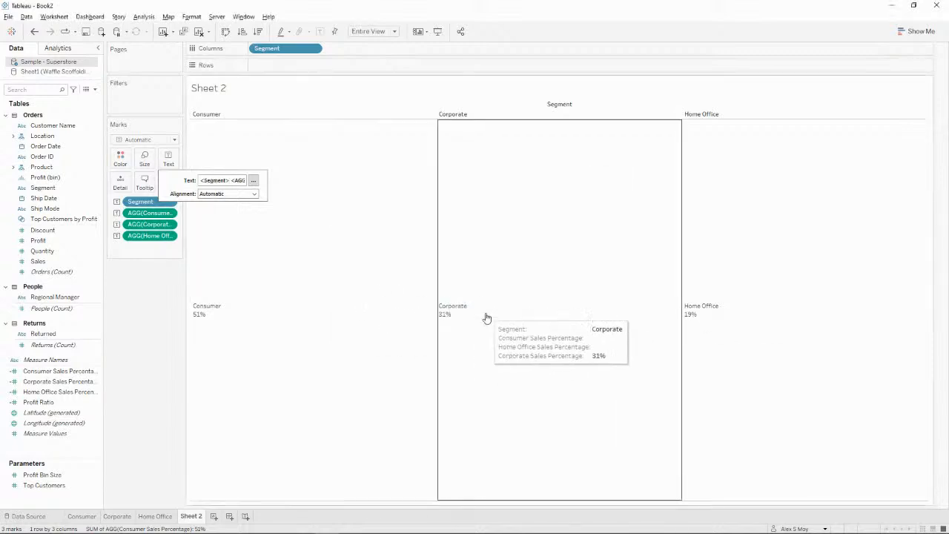
left_click(255, 194)
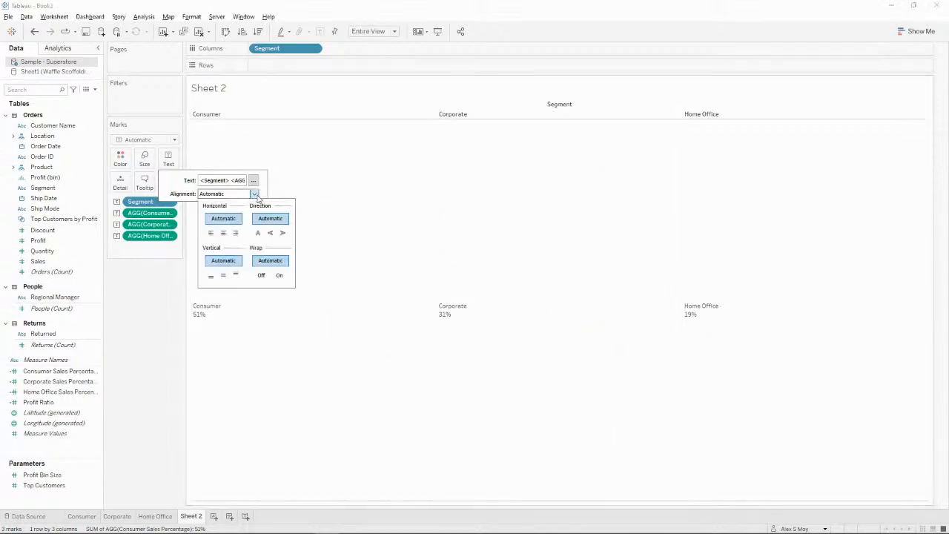
left_click(223, 233)
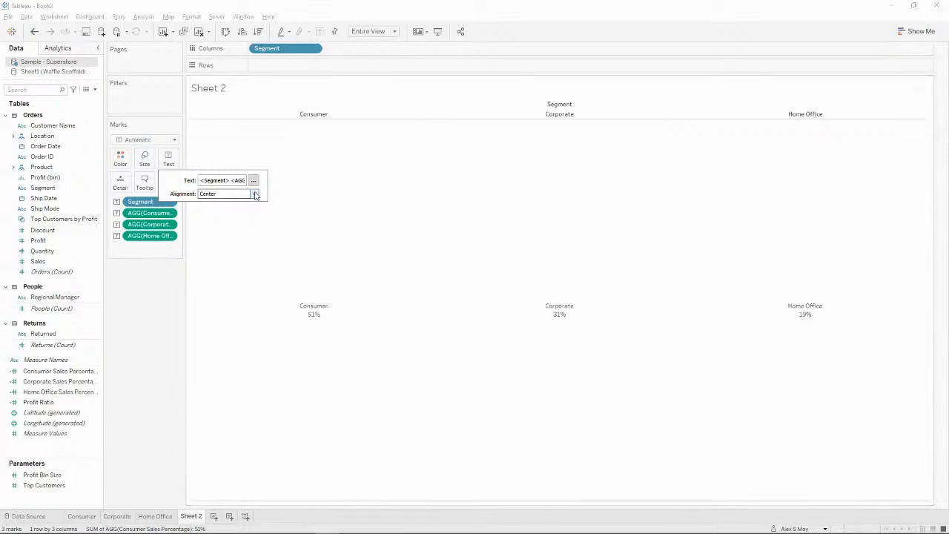
left_click(161, 294)
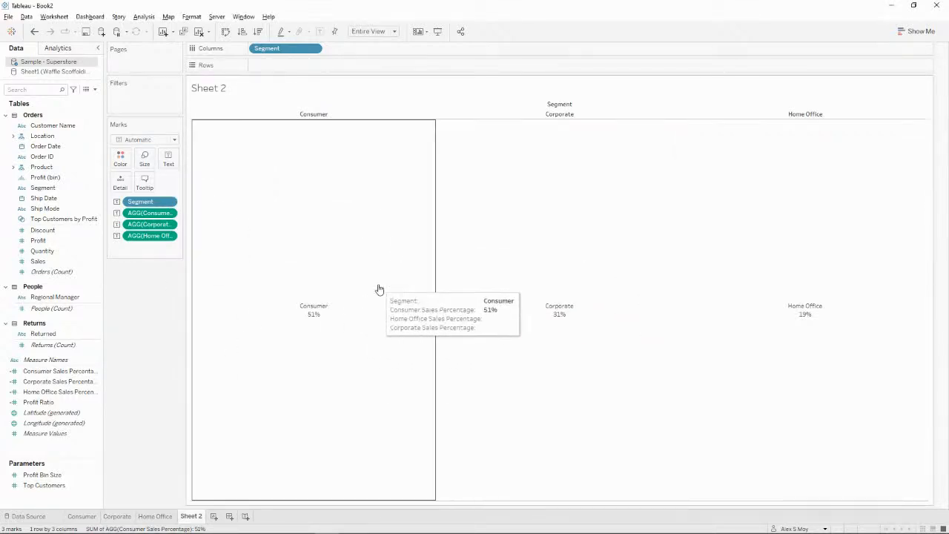
Hide the Segment column header and set the sheet's row divider pane border to None
right_click(282, 49)
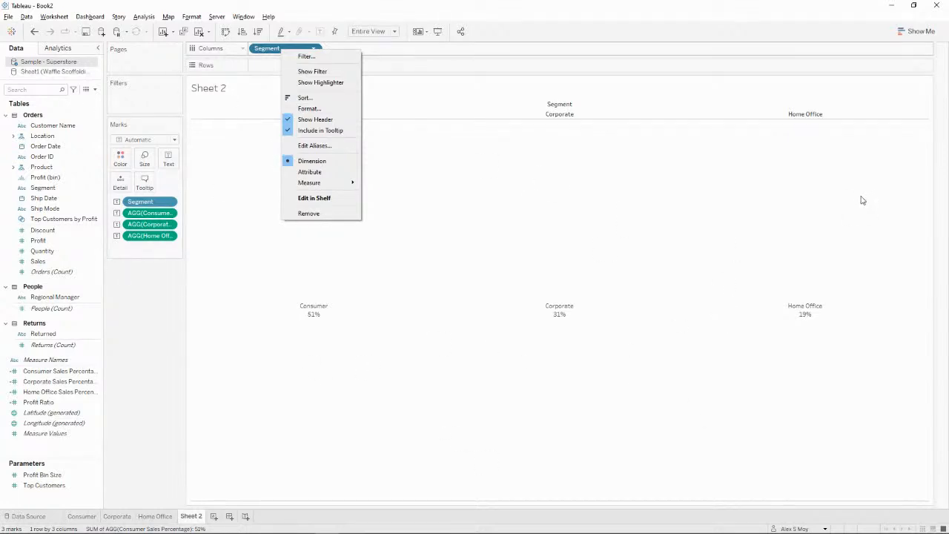
left_click(330, 120)
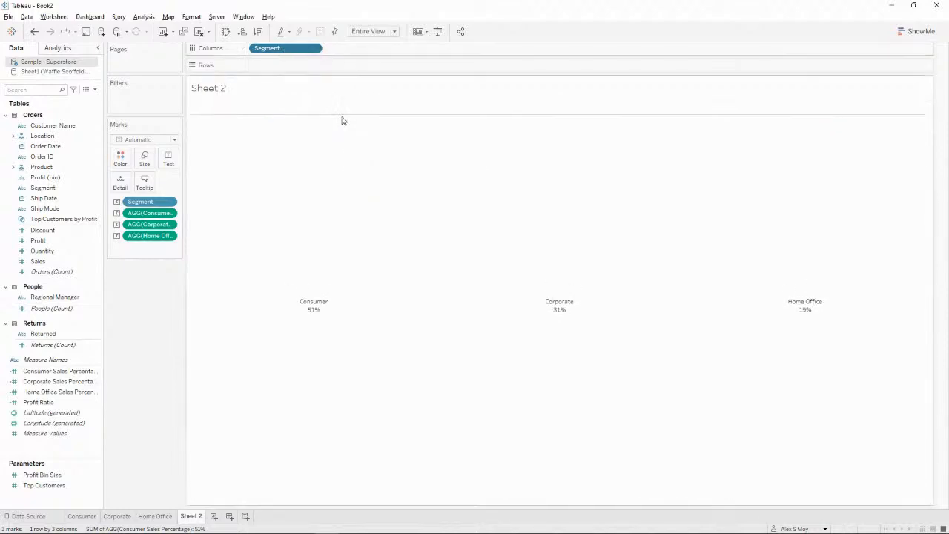
right_click(523, 199)
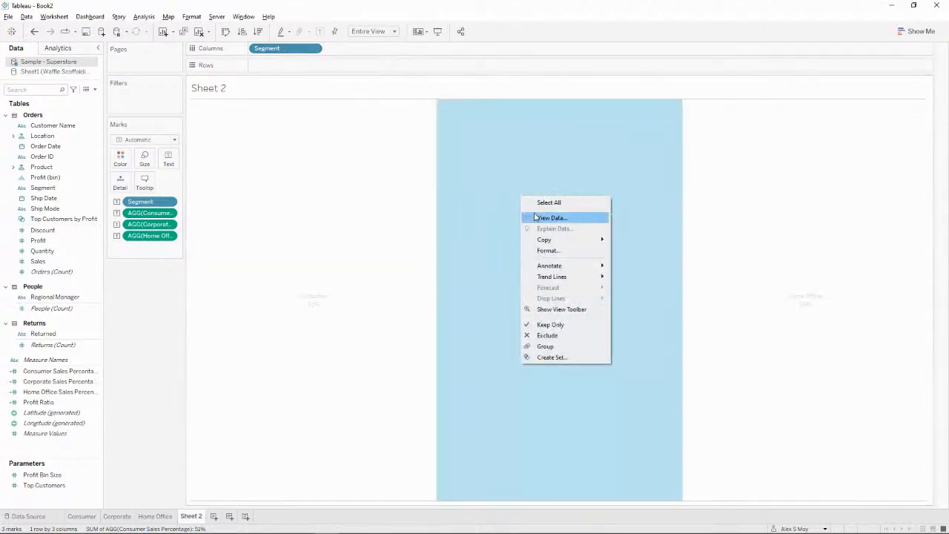
left_click(566, 253)
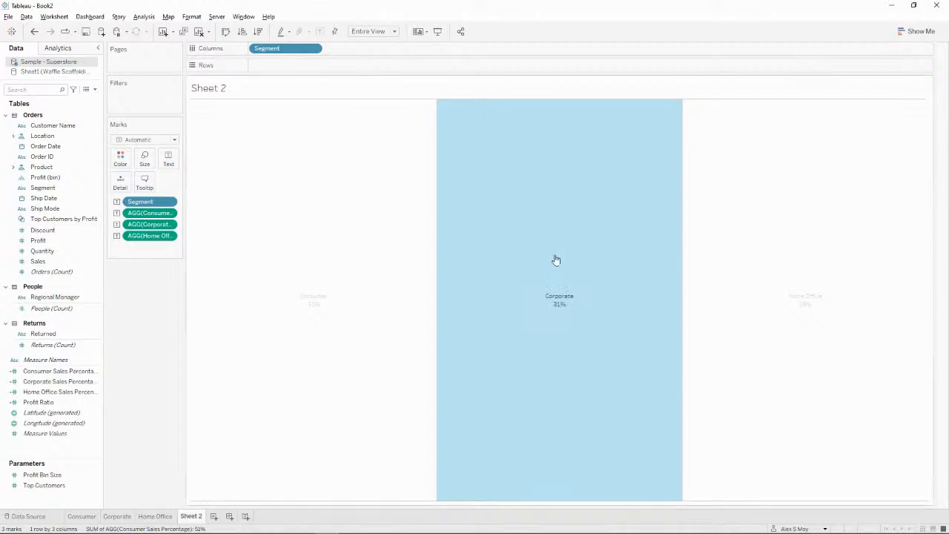
left_click(48, 65)
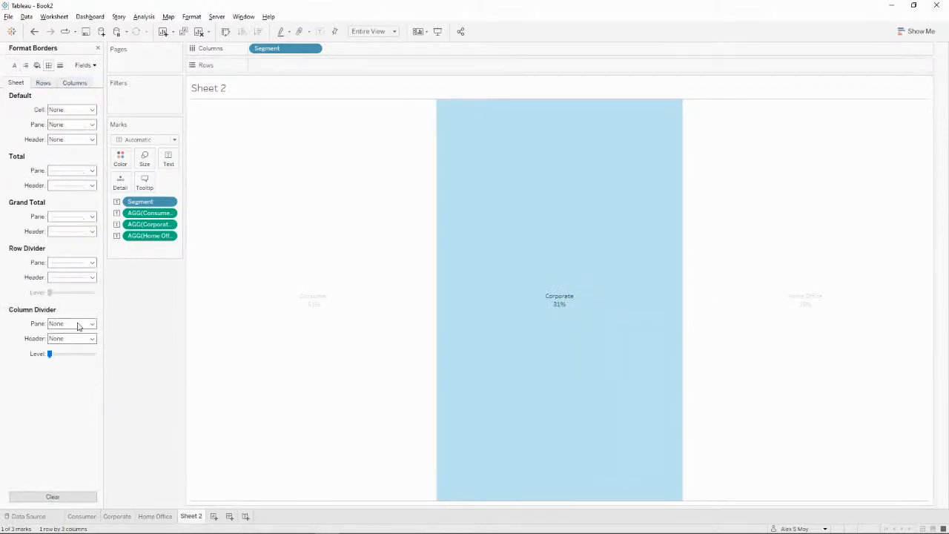
left_click(74, 263)
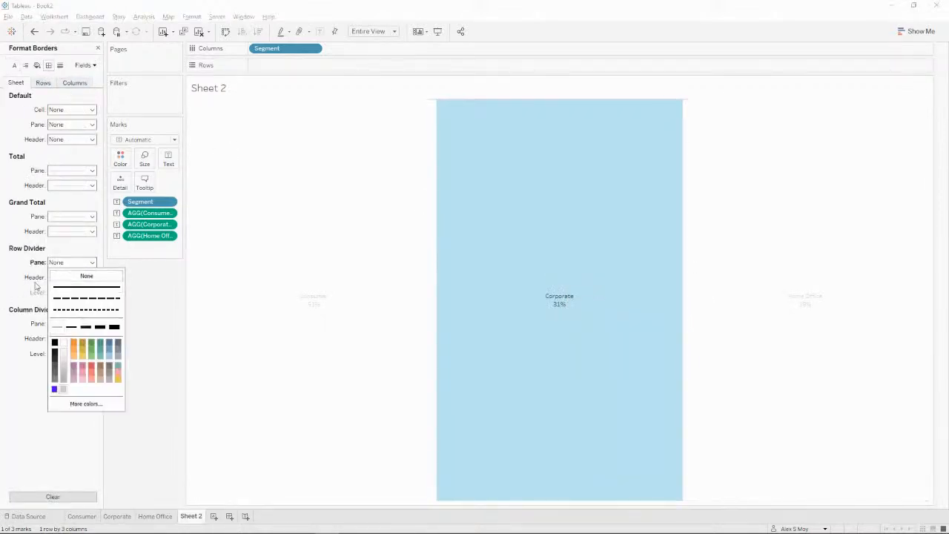
left_click(86, 275)
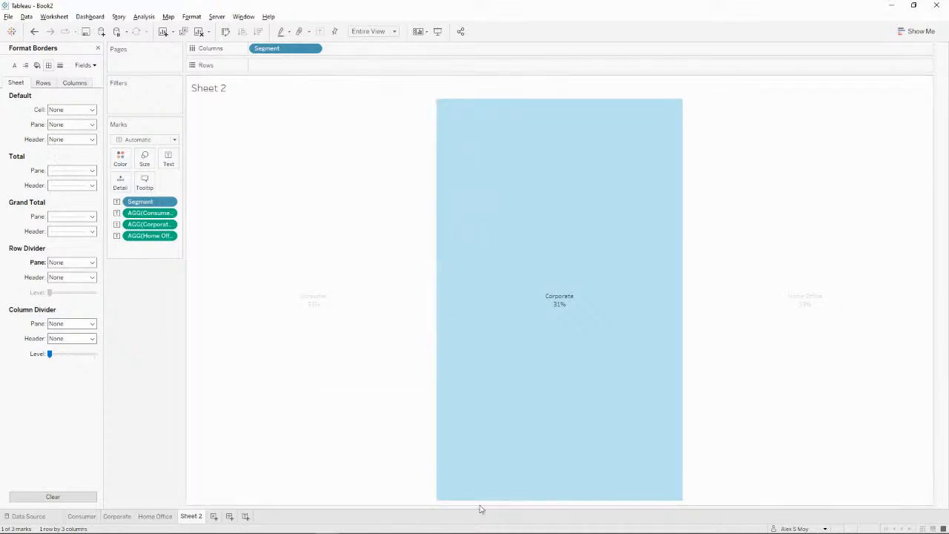
key("Escape")
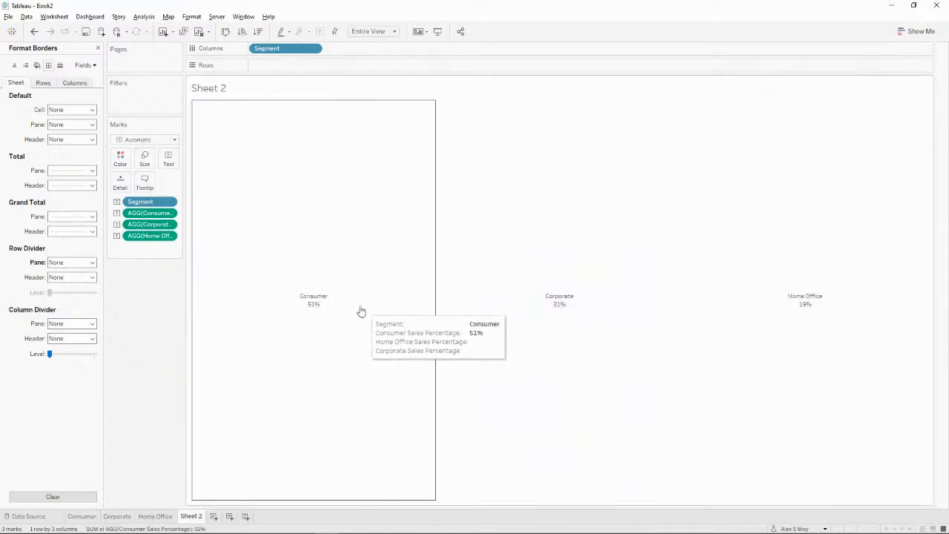
left_click(97, 47)
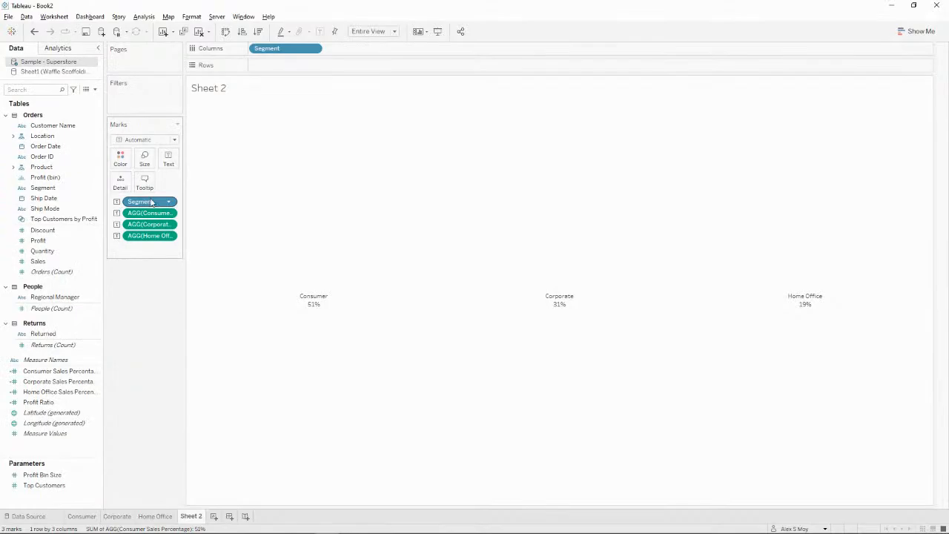
Check the reference chart and move Segment in the Sheet 2 label to its own line below the percentage fields
key("alt+Tab")
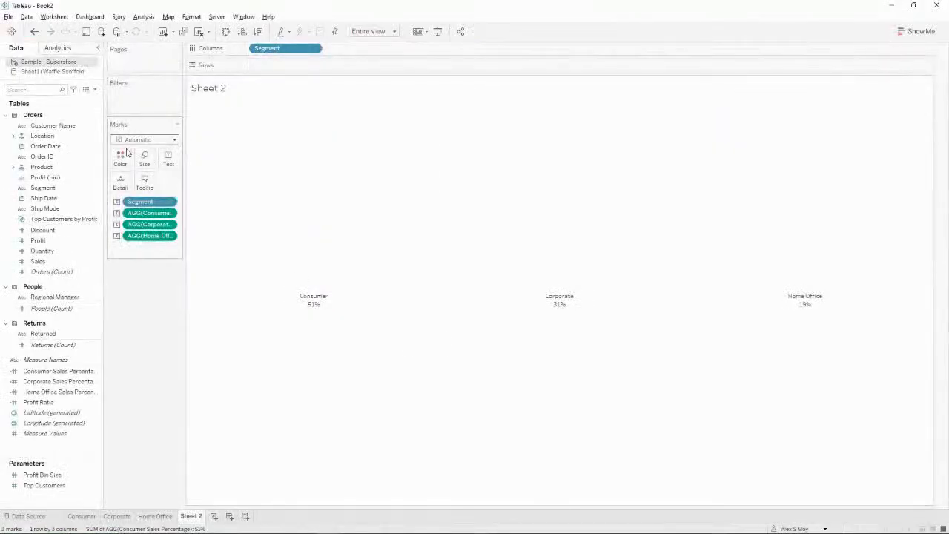
left_click(169, 161)
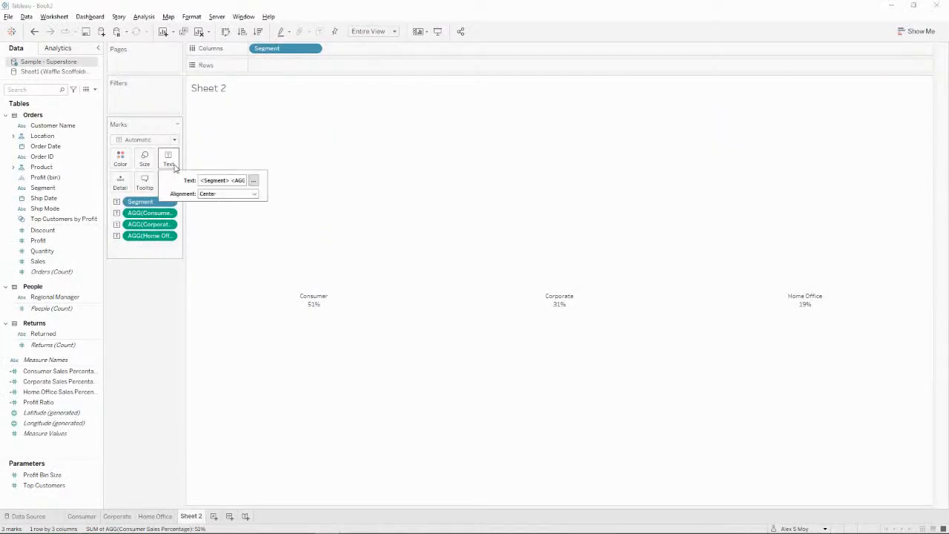
left_click(253, 181)
left_click_drag(491, 216, 425, 213)
key("ctrl+c")
key("Delete")
key("Delete")
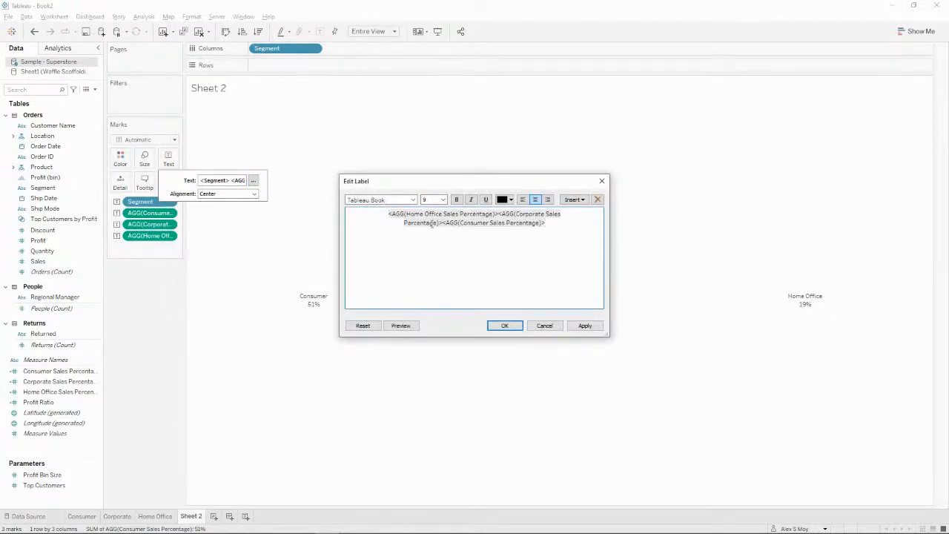
key("ctrl+v")
key("shift+Home")
Format the label's Segment line in Tableau Semibold at size 14 and apply it
left_click(413, 199)
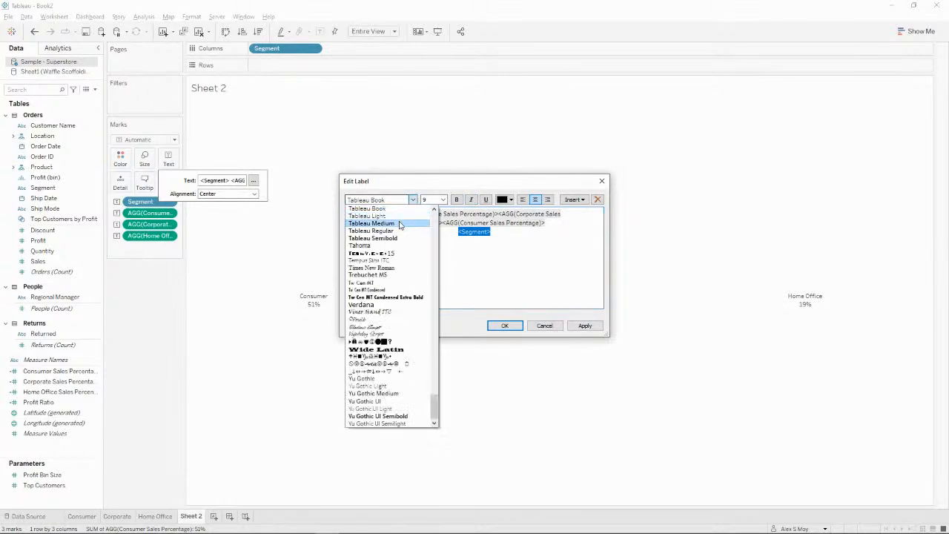
left_click(413, 239)
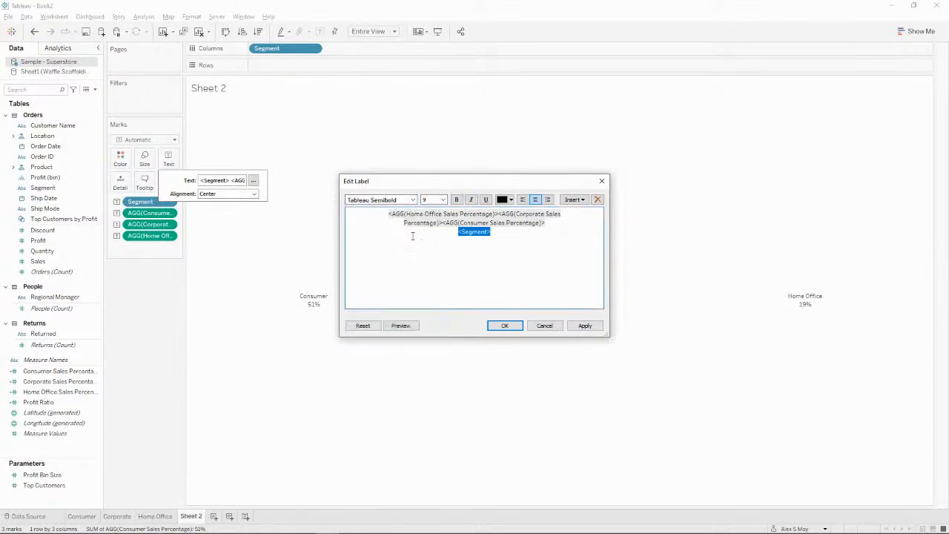
left_click(443, 199)
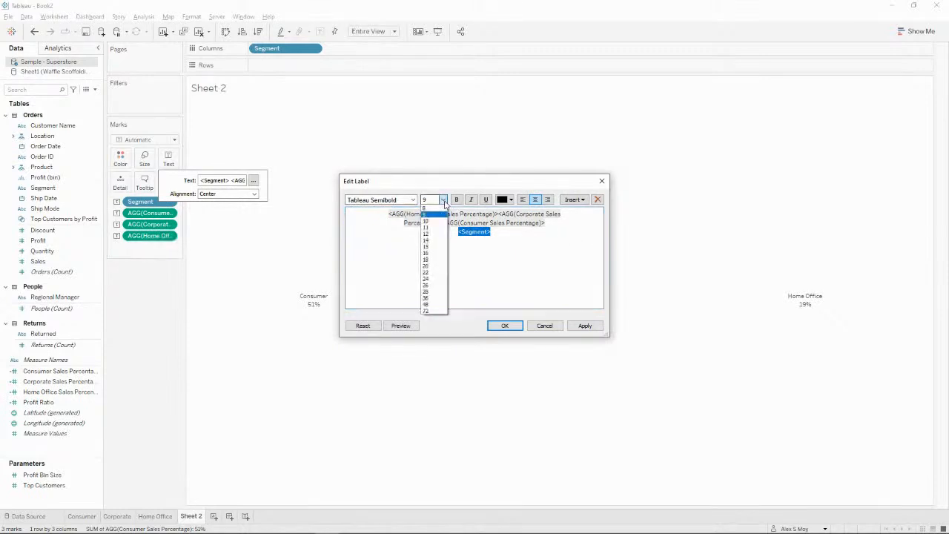
left_click(438, 240)
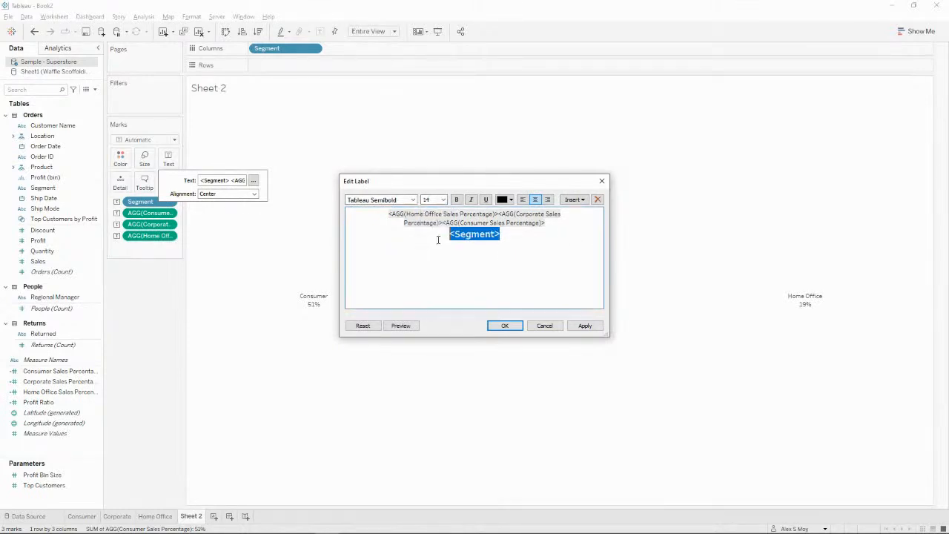
left_click(585, 326)
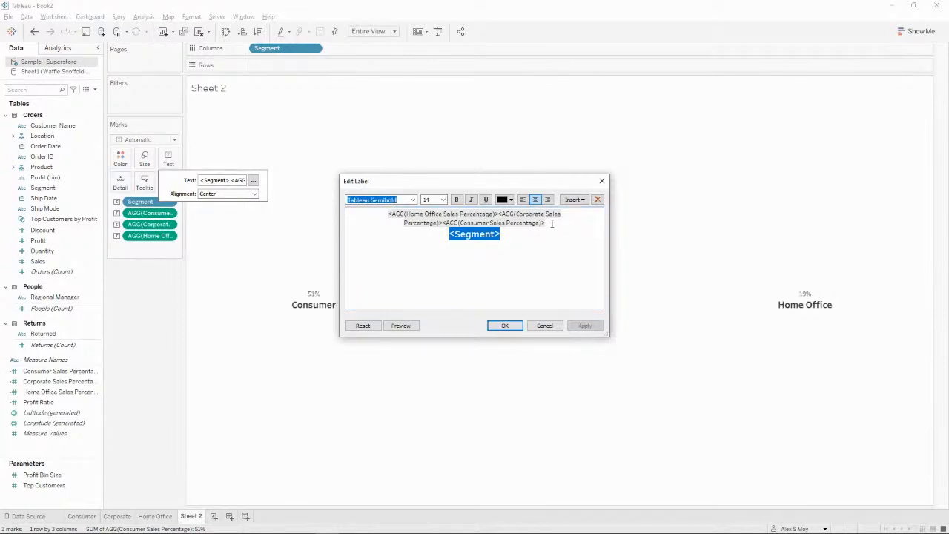
Check the reference chart, then format the label's percentage fields in Tableau Bold at size 15 and apply the label edit
key("alt+Tab")
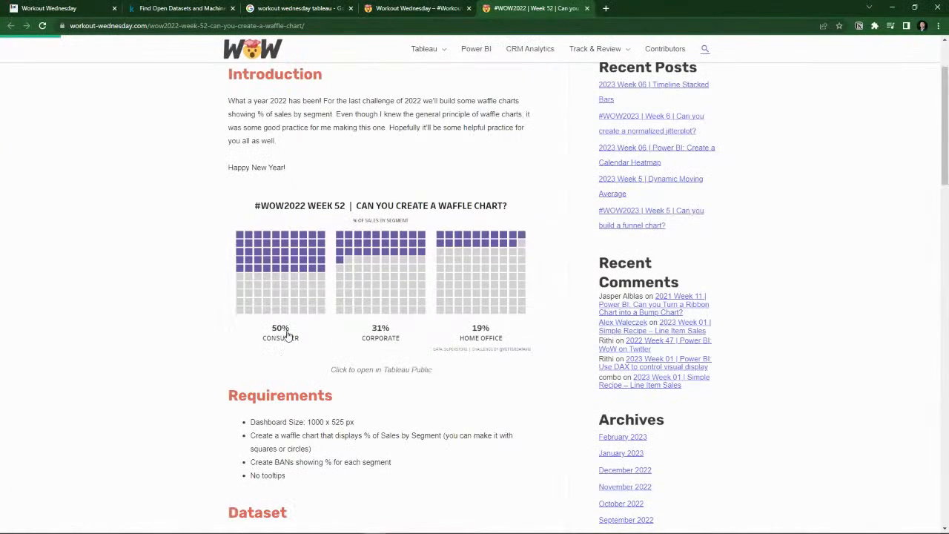
key("alt+Tab")
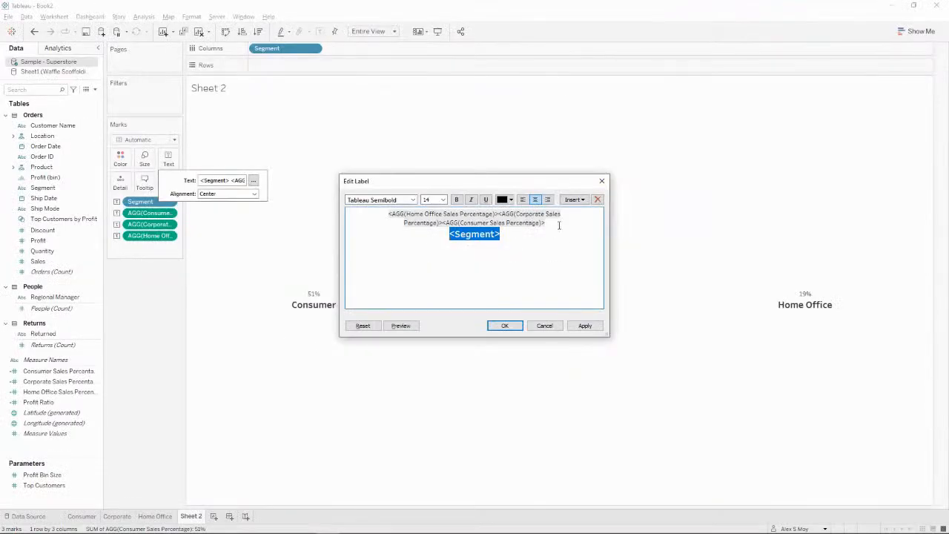
left_click_drag(559, 225, 370, 211)
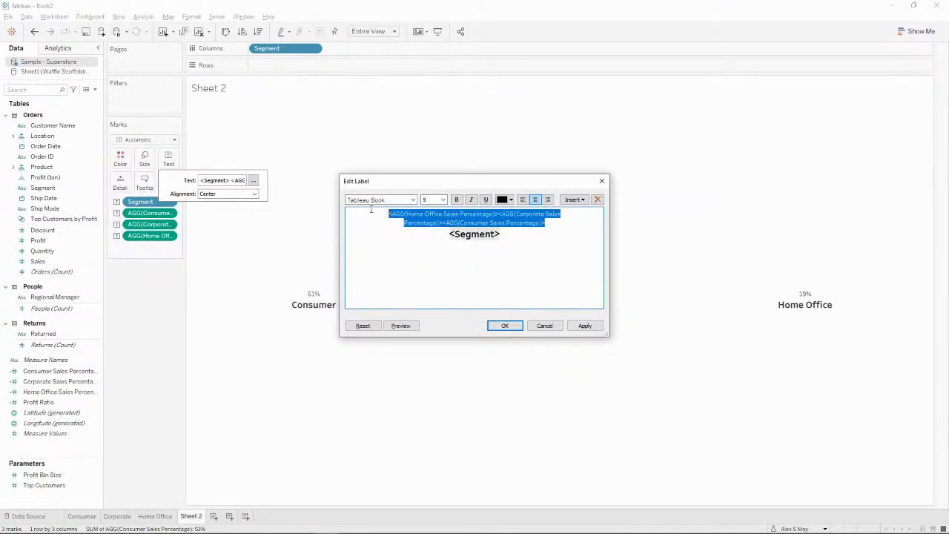
left_click(413, 200)
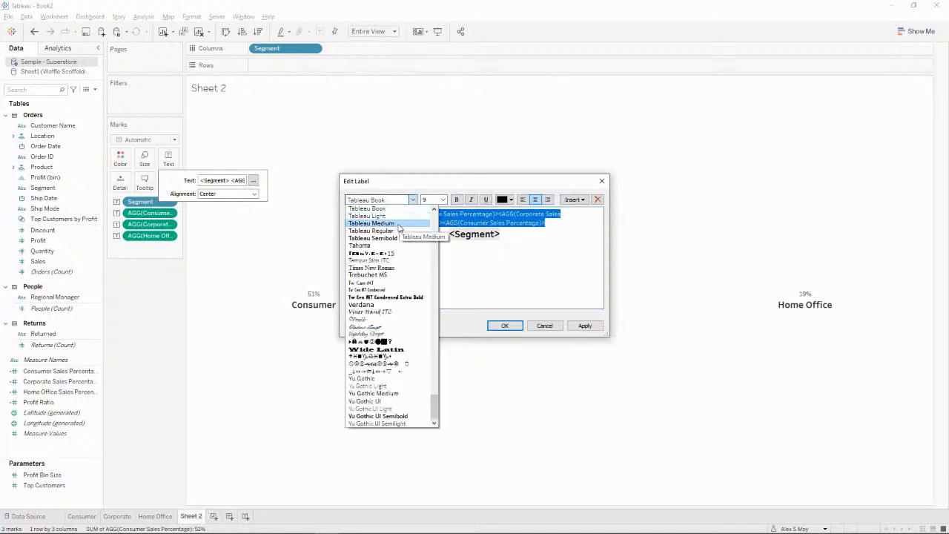
scroll(401, 239, "up", 1)
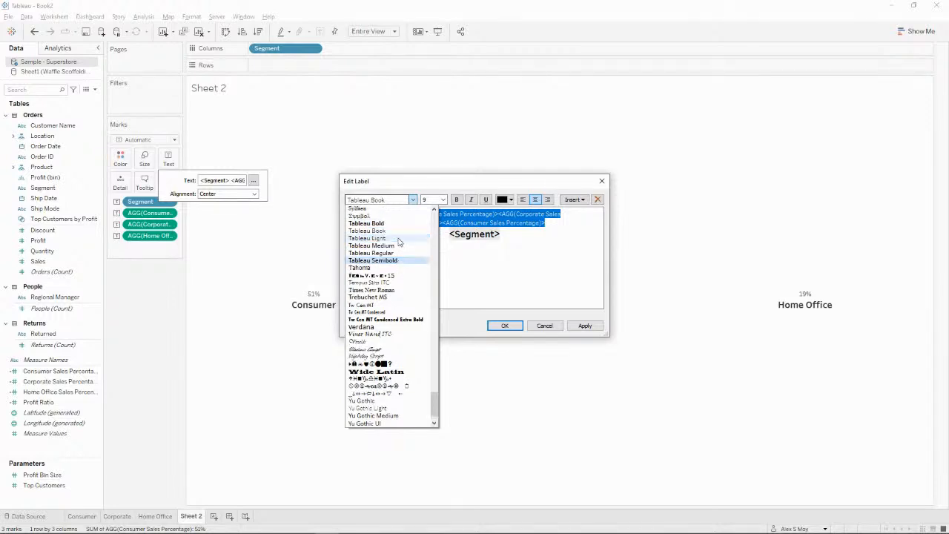
left_click(402, 224)
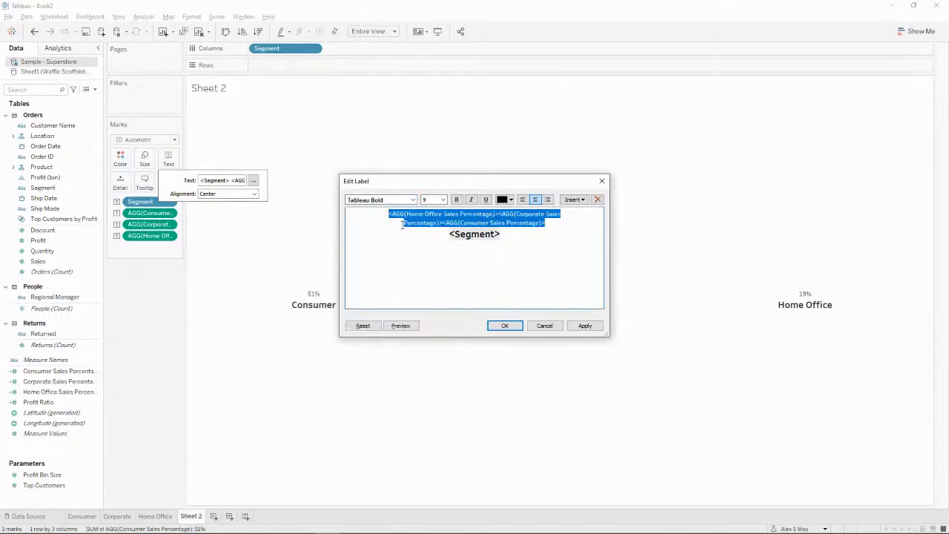
left_click(442, 200)
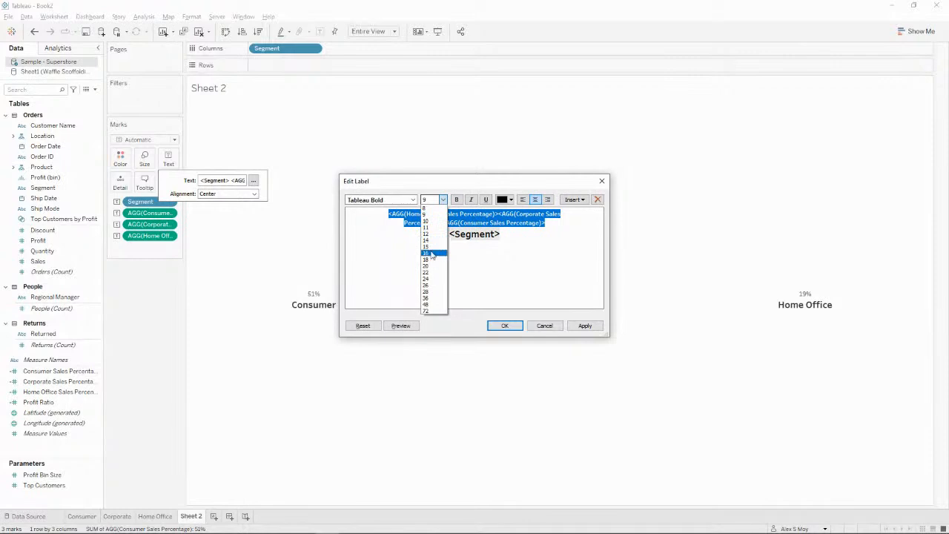
left_click(428, 248)
left_click(585, 325)
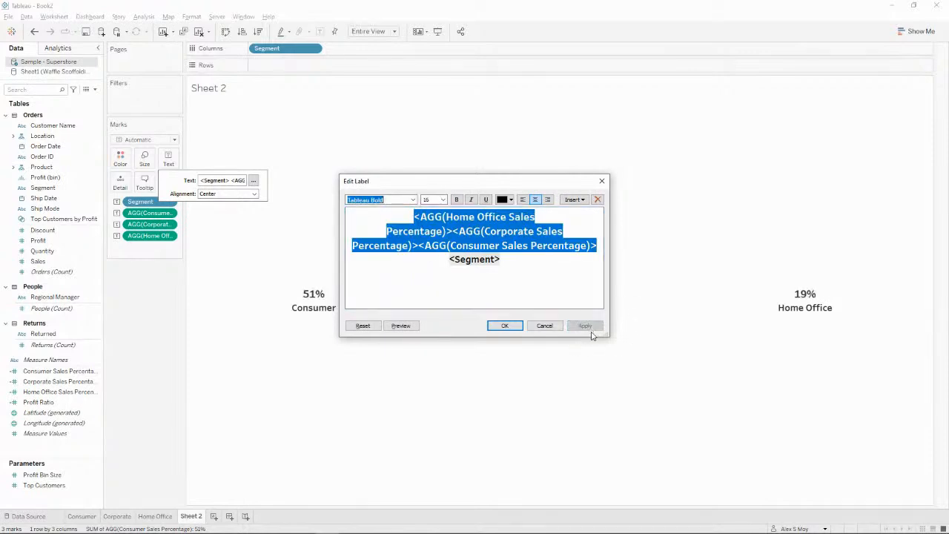
left_click(505, 326)
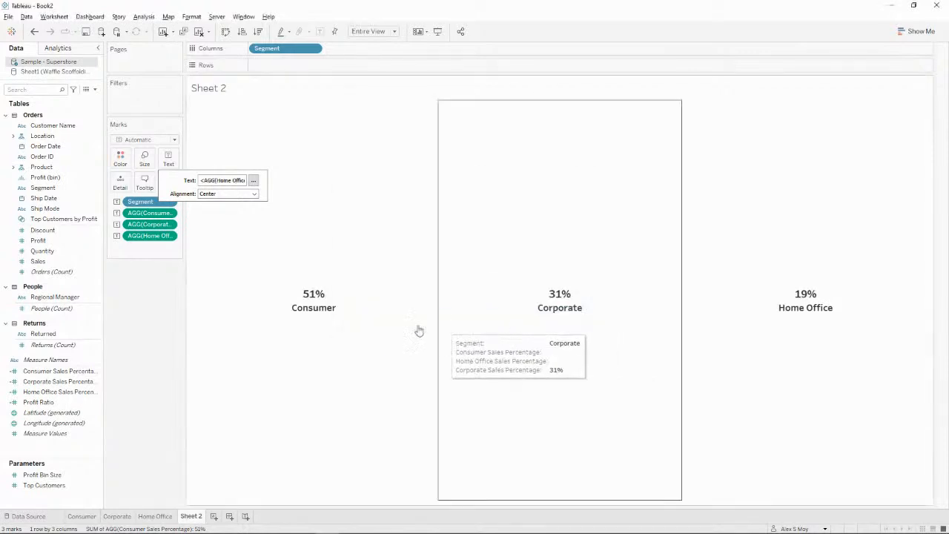
Edit the Segment field on the Marks card to upper([Segment]) so the labels use capital letters
left_click_drag(139, 202, 176, 215)
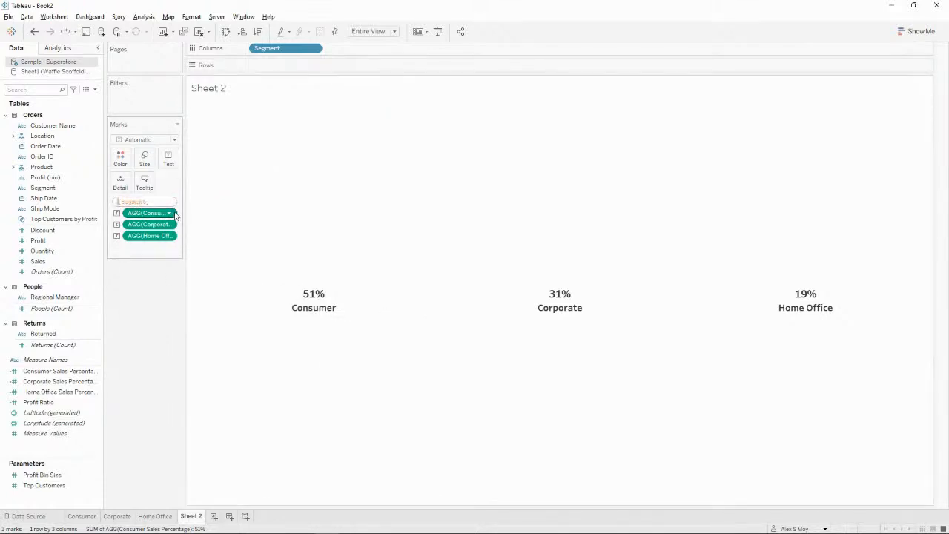
type("upp")
type("er(")
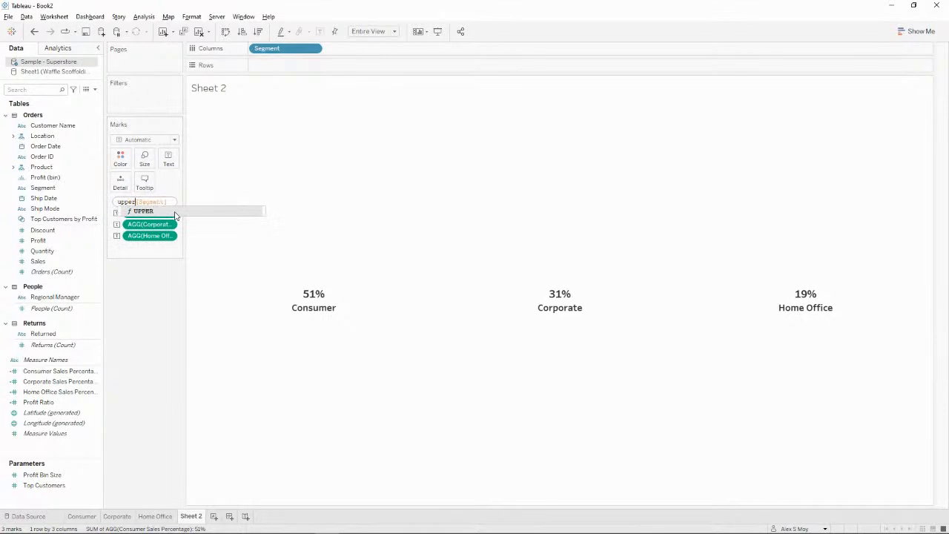
key("End")
type(")")
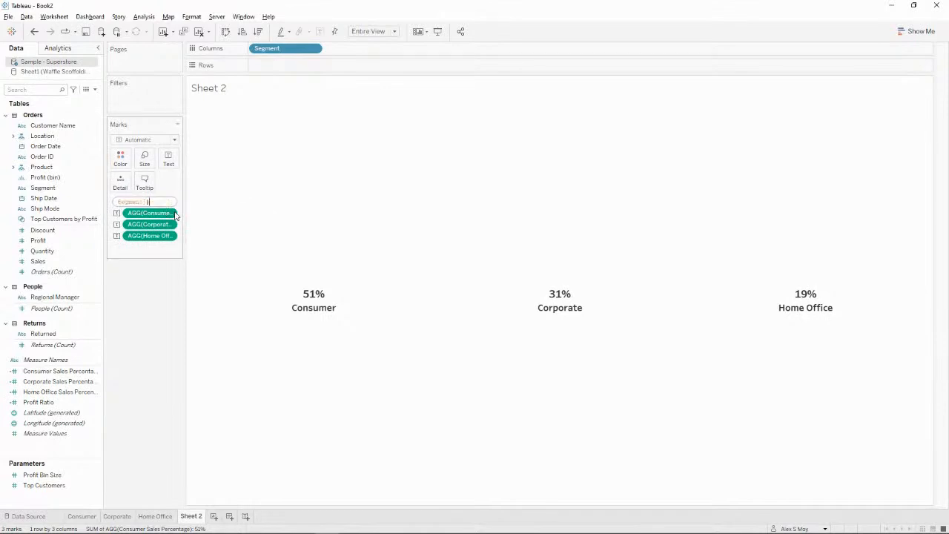
key("Return")
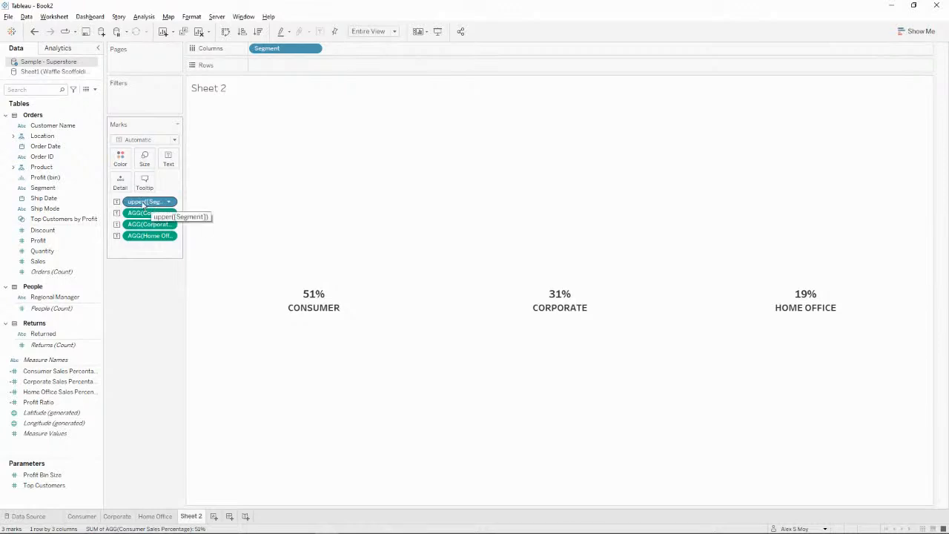
mouse_move(329, 284)
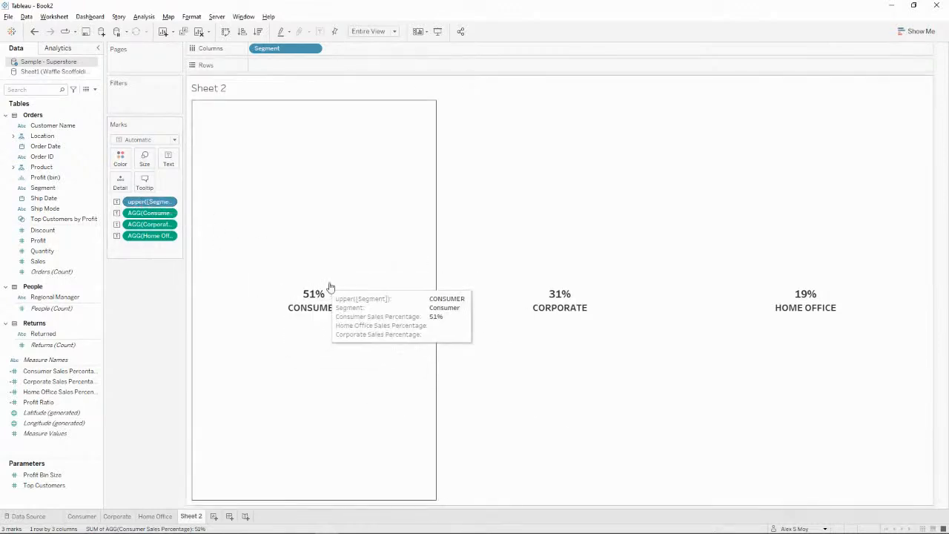
mouse_move(674, 311)
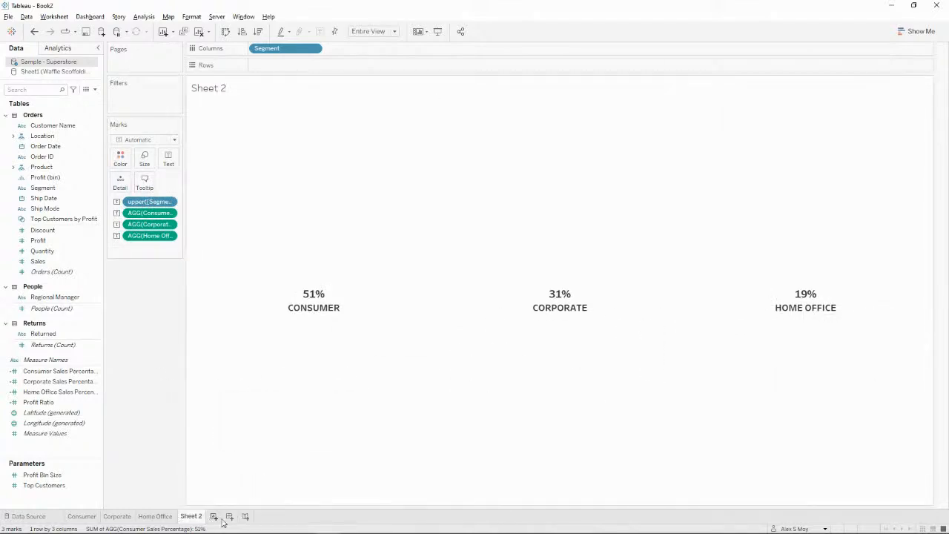
Check the required dashboard size on the challenge page and create a new dashboard in Tableau
key("alt+Tab")
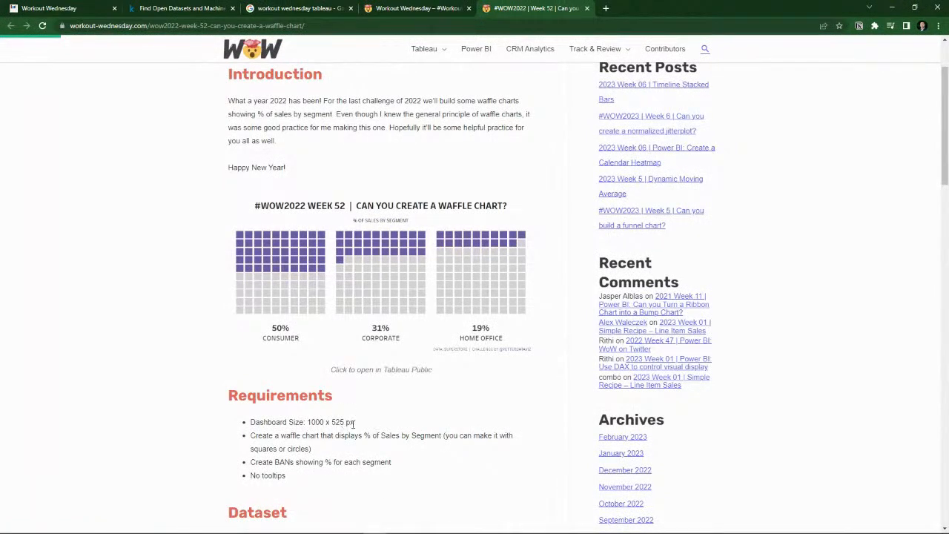
key("alt+Tab")
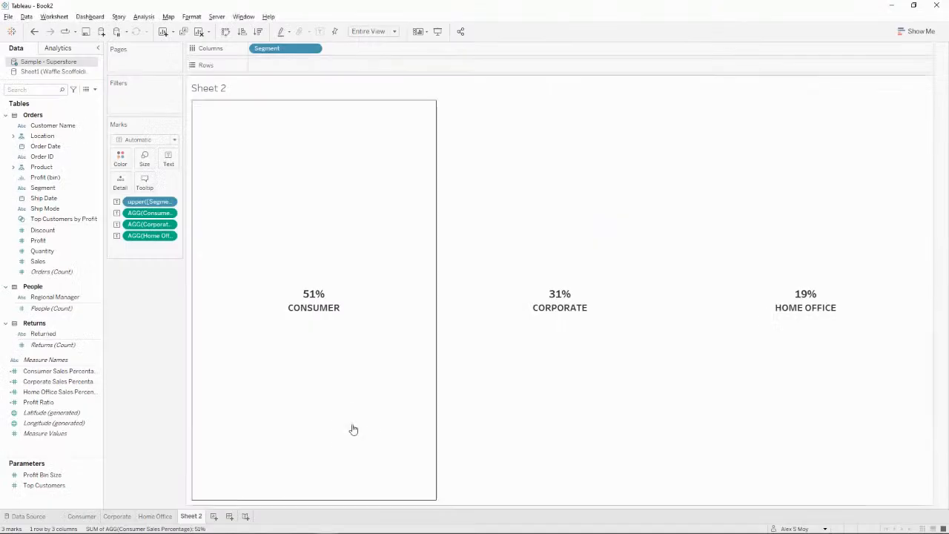
left_click(229, 516)
Set the dashboard's fixed width to 900 px and recheck the required size on the challenge page
left_click(78, 122)
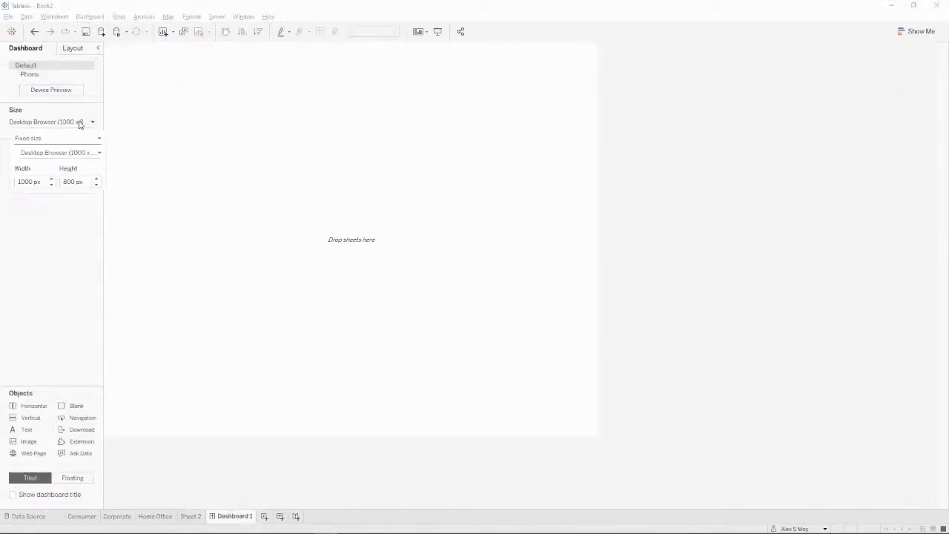
double_click(25, 181)
type("900")
key("Tab")
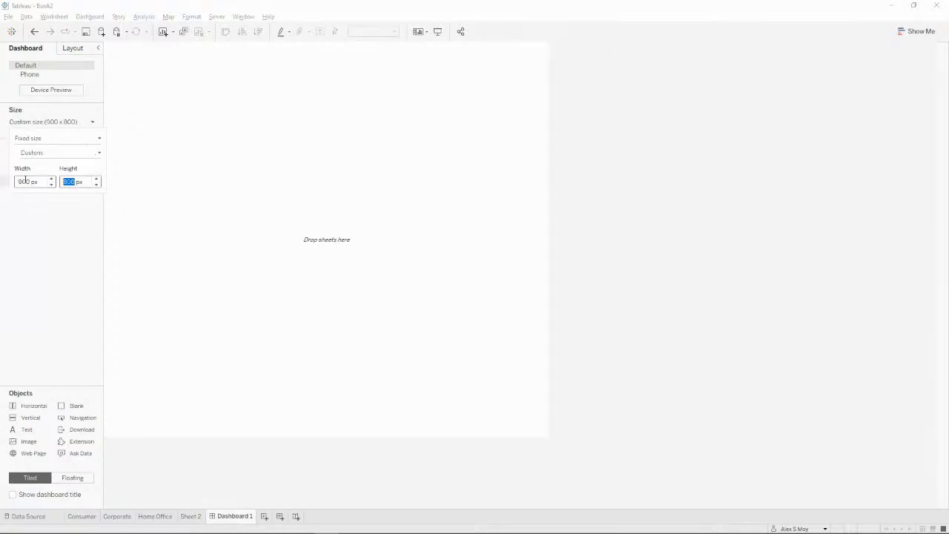
key("alt+Tab")
key("alt+Tab")
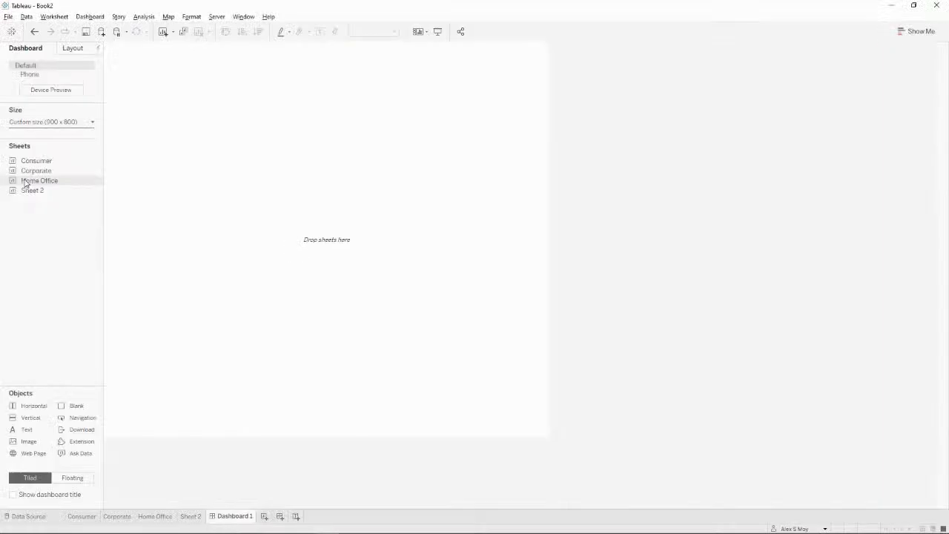
Set the dashboard's fixed size to 1000 px wide and 525 px high, checking the challenge page for the required dimensions
left_click(63, 123)
double_click(25, 182)
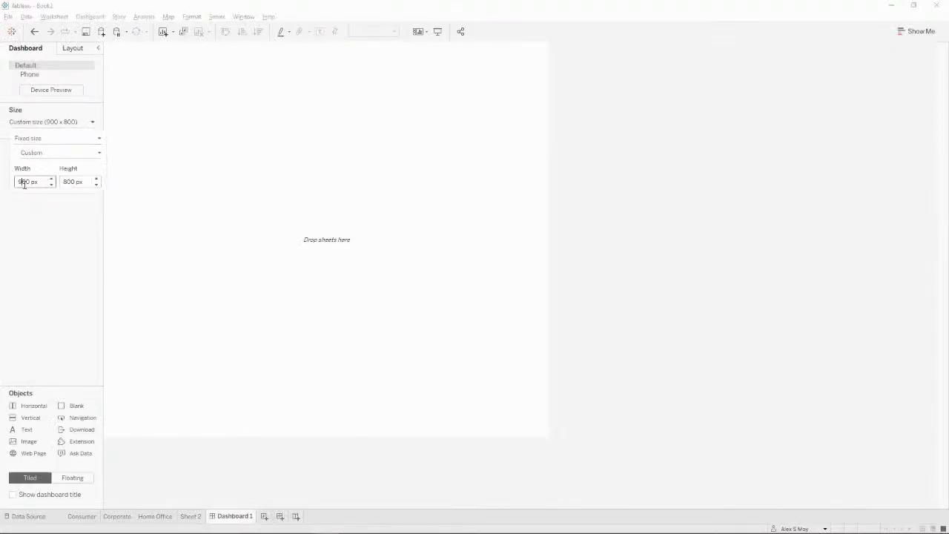
type("1000")
key("Tab")
key("alt+Tab")
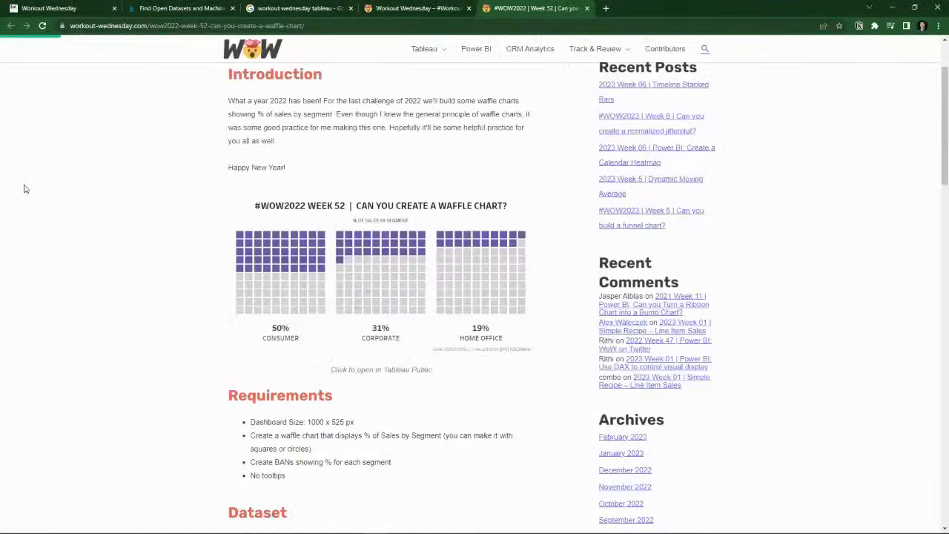
key("alt+Tab")
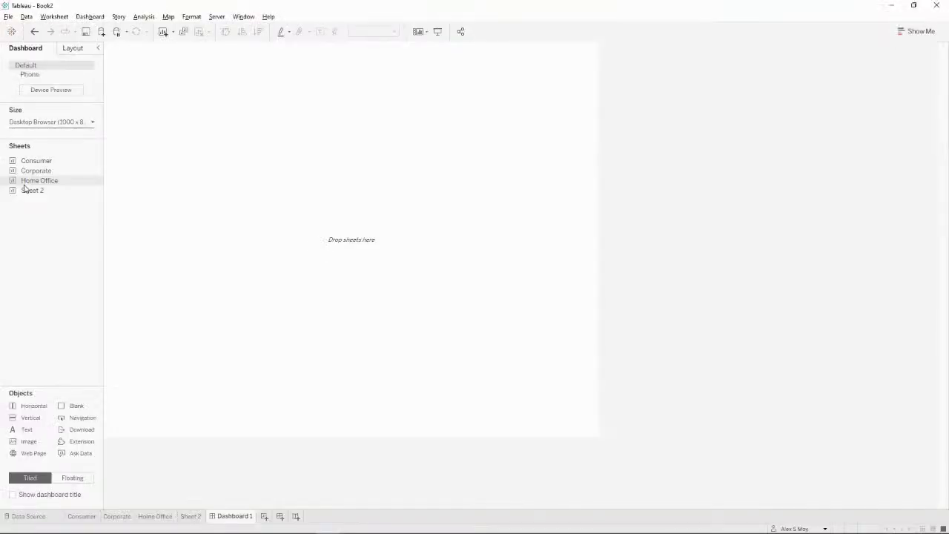
left_click(72, 124)
double_click(67, 181)
type("525")
key("Return")
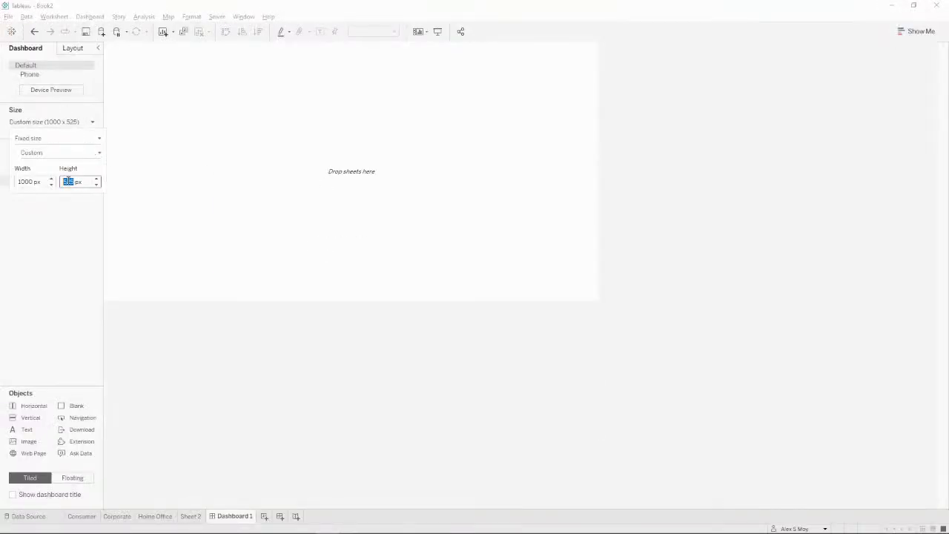
left_click(52, 258)
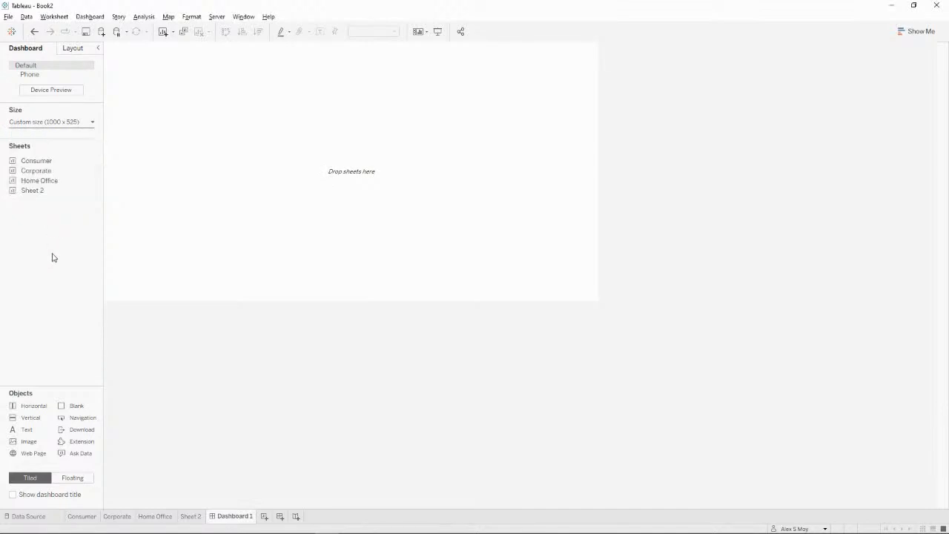
Rename Sheet 2 as BANs and return to Dashboard 1
left_click(186, 517)
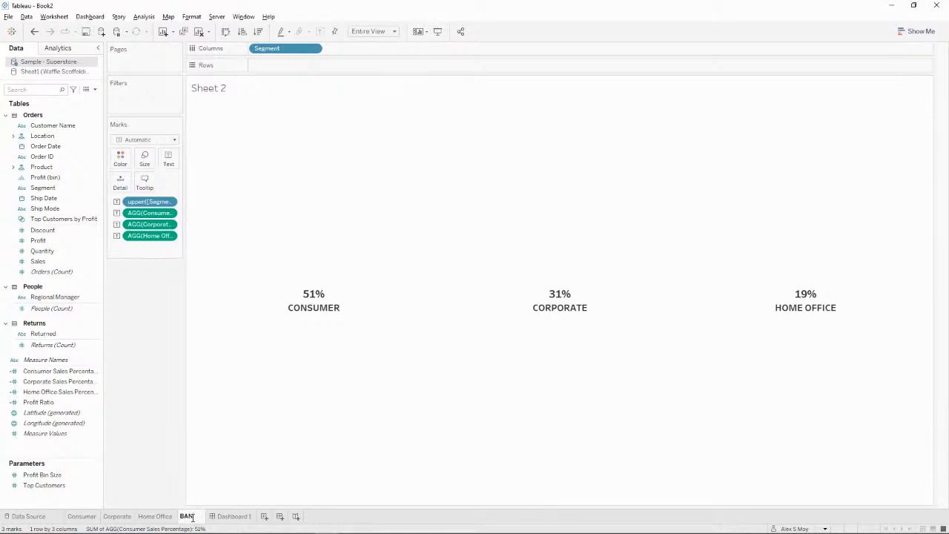
key("Return")
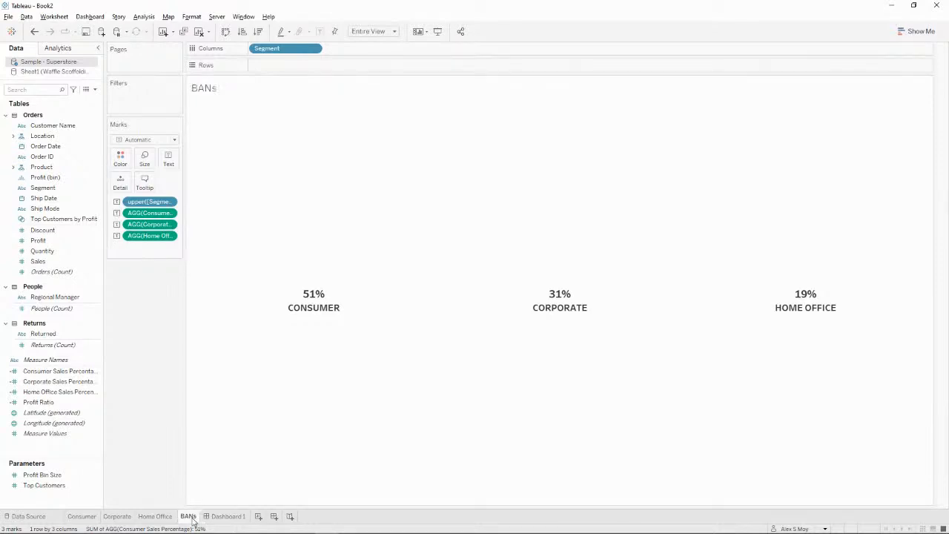
left_click(226, 516)
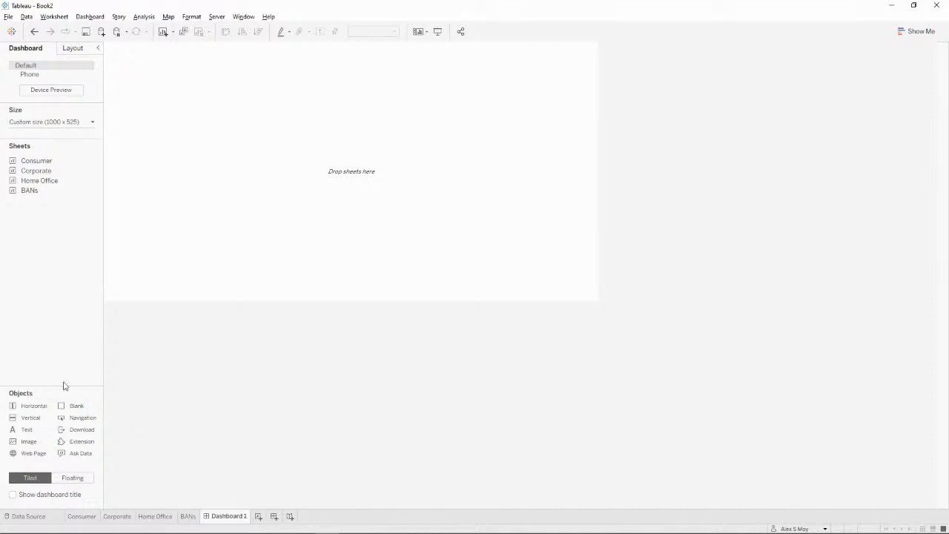
Add a text object to the dashboard and enter the title "#WOW2022 WEEK 52 | YES WE CAN -- BUILD WAFFLE CHARTS"
left_click_drag(33, 408, 278, 156)
left_click_drag(29, 418, 343, 139)
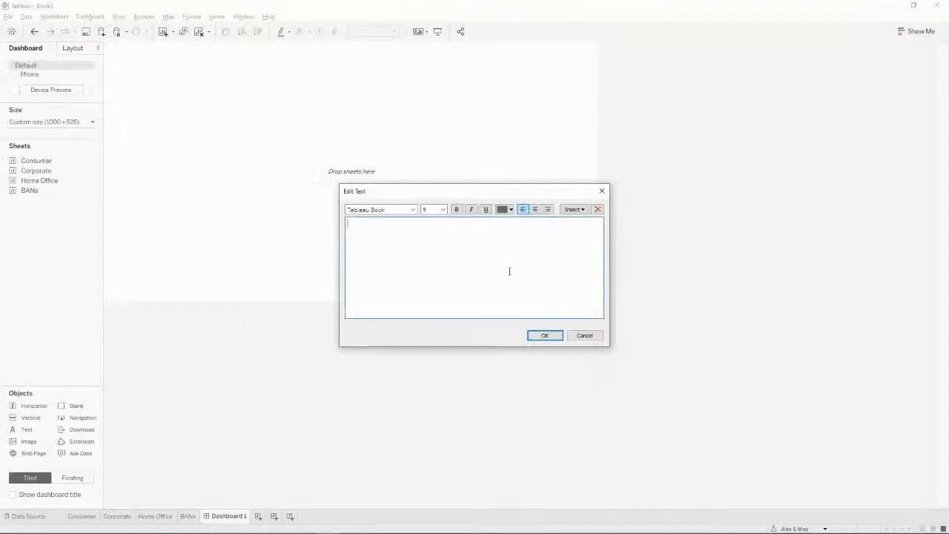
type("#2020W")
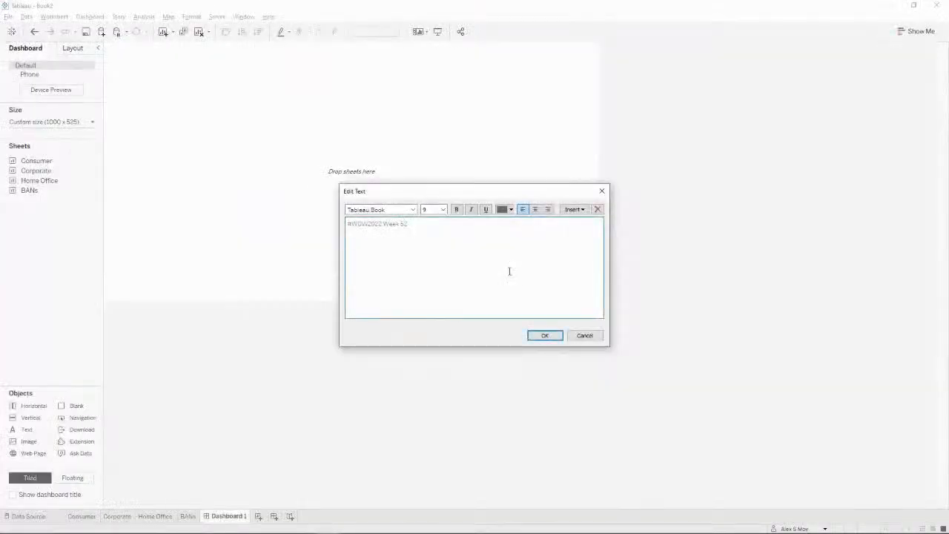
key("shift+Left")
key("shift+Left")
key("shift+Left")
key("shift+Left")
key("shift+Left")
key("shift+Left")
key("BackSpace")
type("| YES WE CAN ")
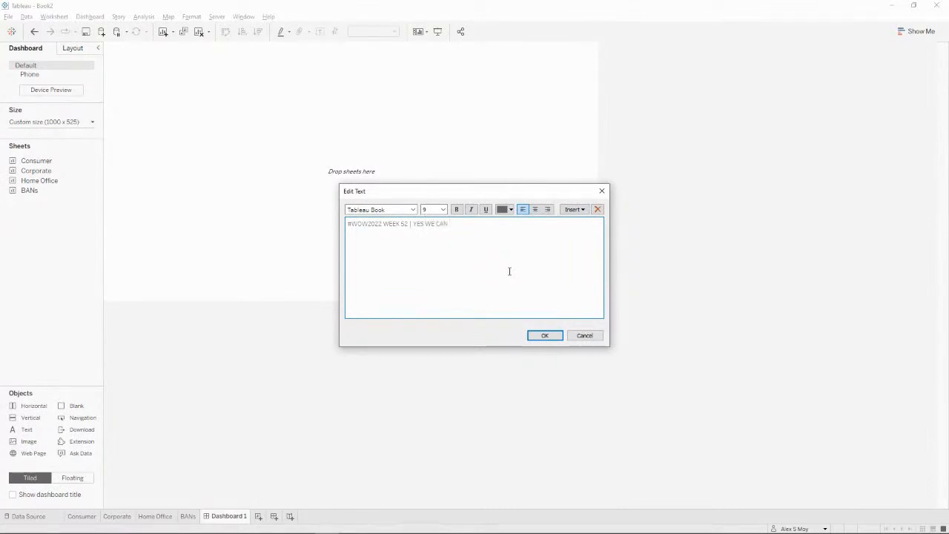
type("-- BUILD WAFFLE CHARTS")
Format the whole title text in Tableau Medium at size 14 and center it
key("ctrl+a")
left_click(413, 209)
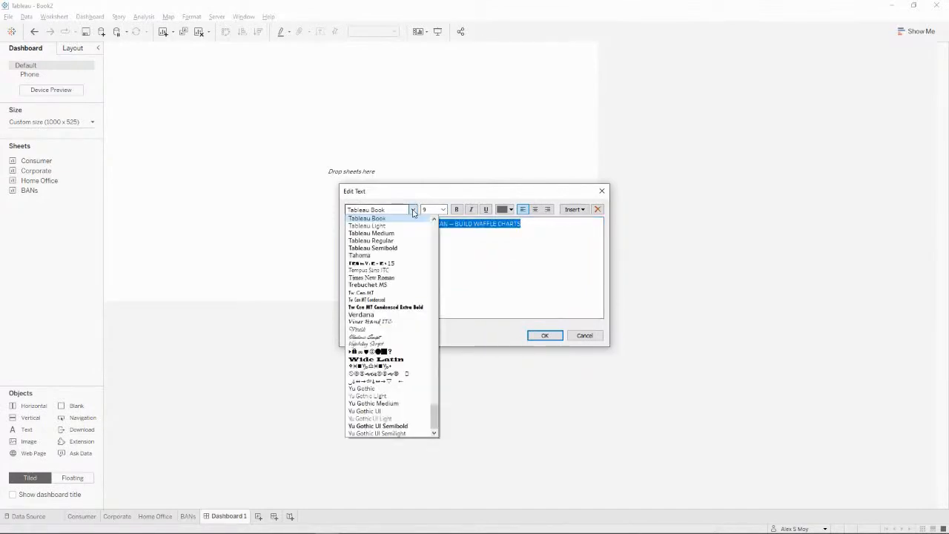
left_click(404, 234)
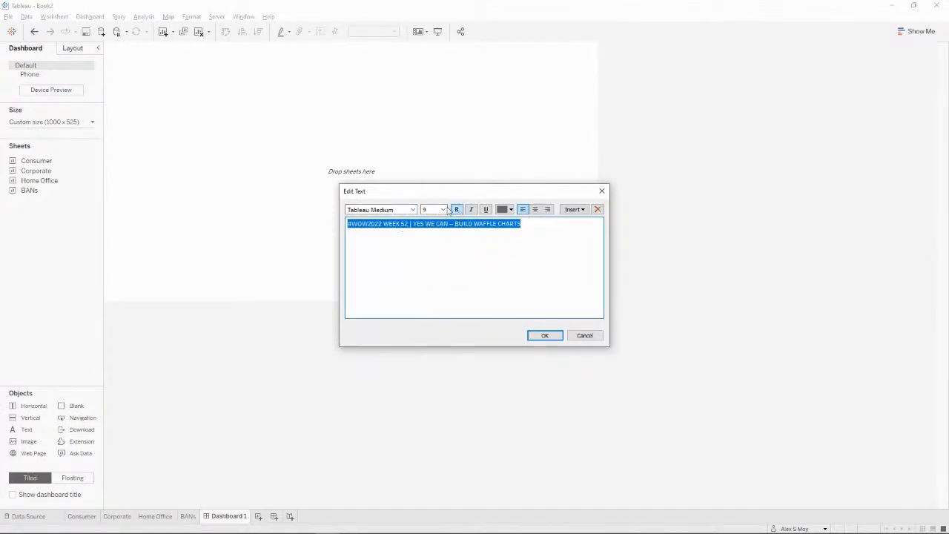
left_click(442, 209)
left_click(436, 250)
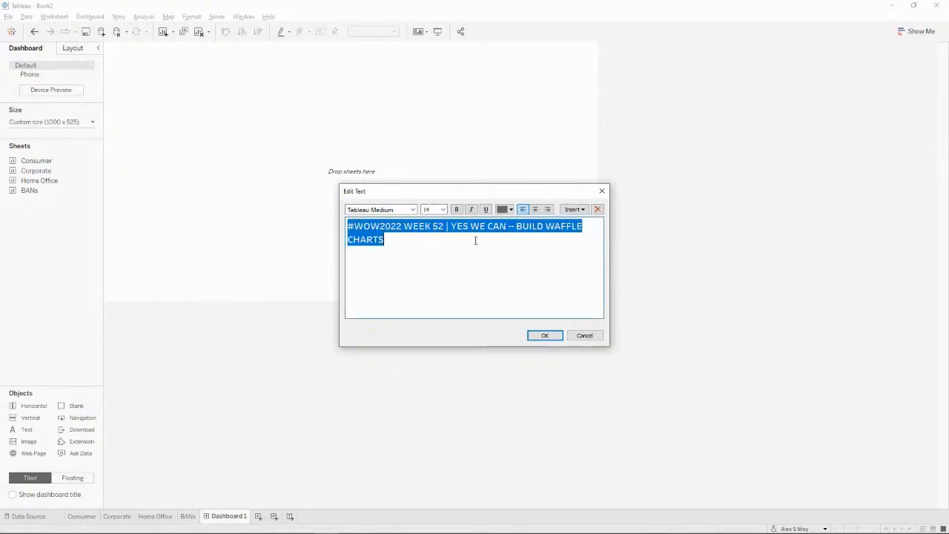
left_click(535, 209)
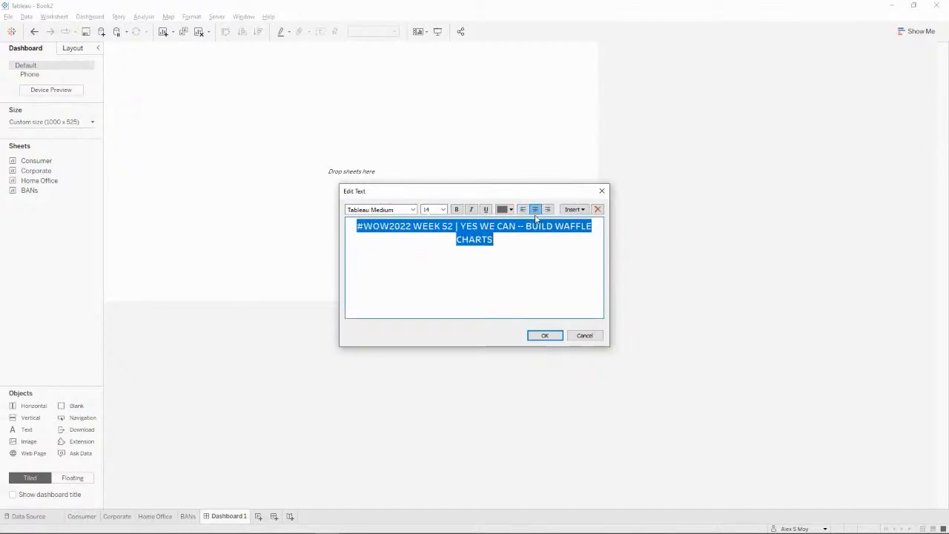
Color the dashboard title text a very dark gray and apply the text changes
left_click(507, 209)
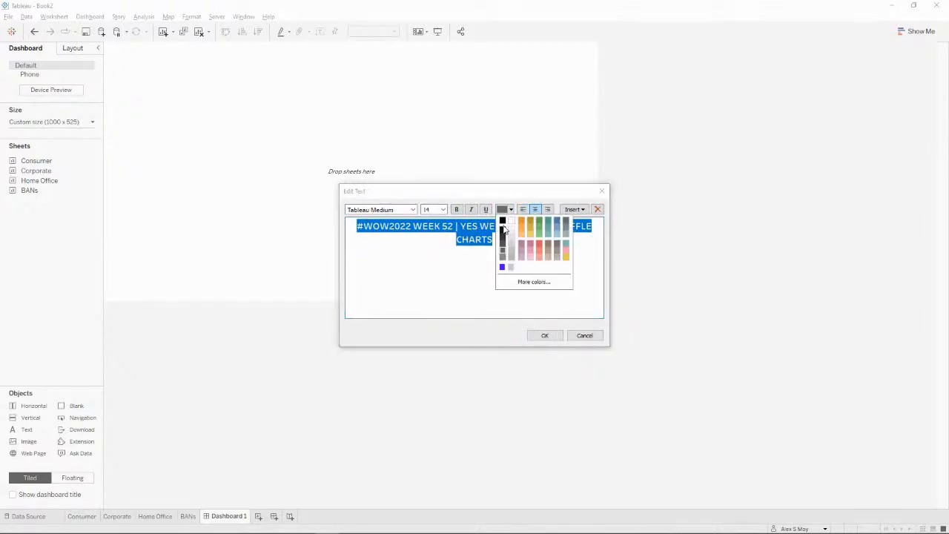
left_click(503, 229)
left_click(548, 338)
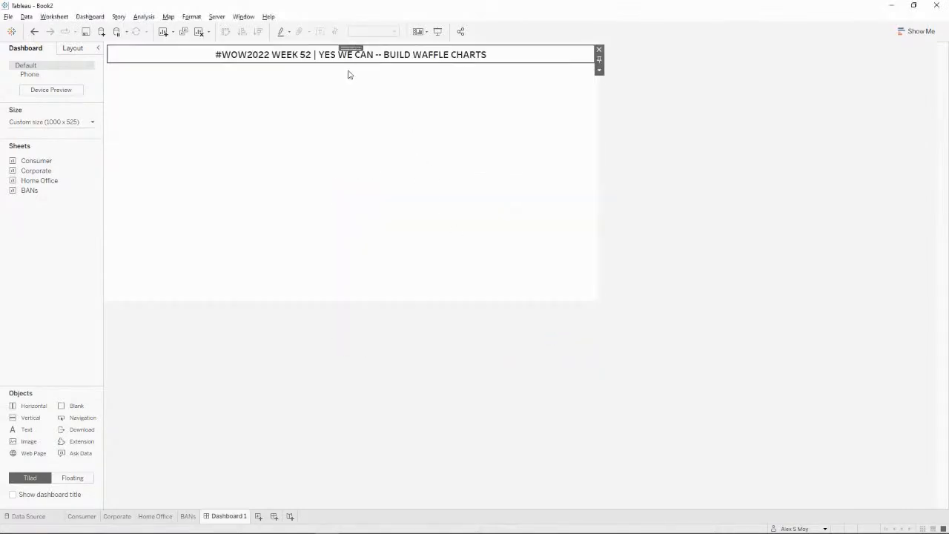
Add a text object below the title reading "% OF SALES BY SEGMENT" in capitals, checking the wording against the challenge page
key("alt+Tab")
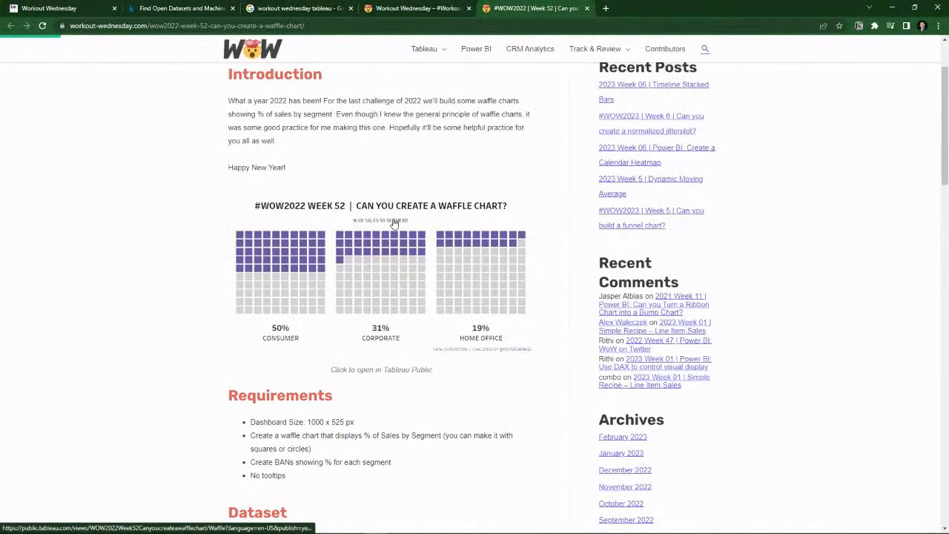
key("alt+Tab")
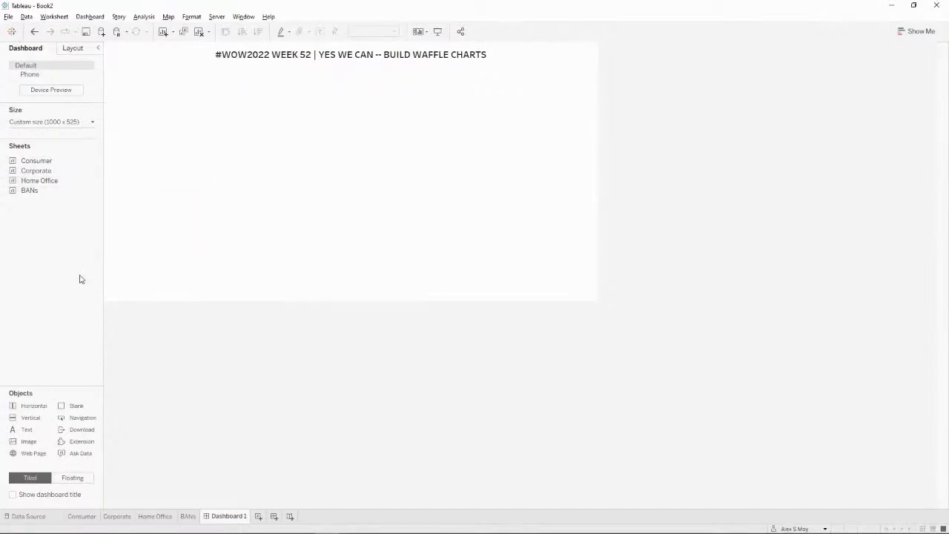
mouse_move(33, 430)
left_mouse_down()
mouse_move(423, 98)
mouse_move(427, 106)
left_mouse_up()
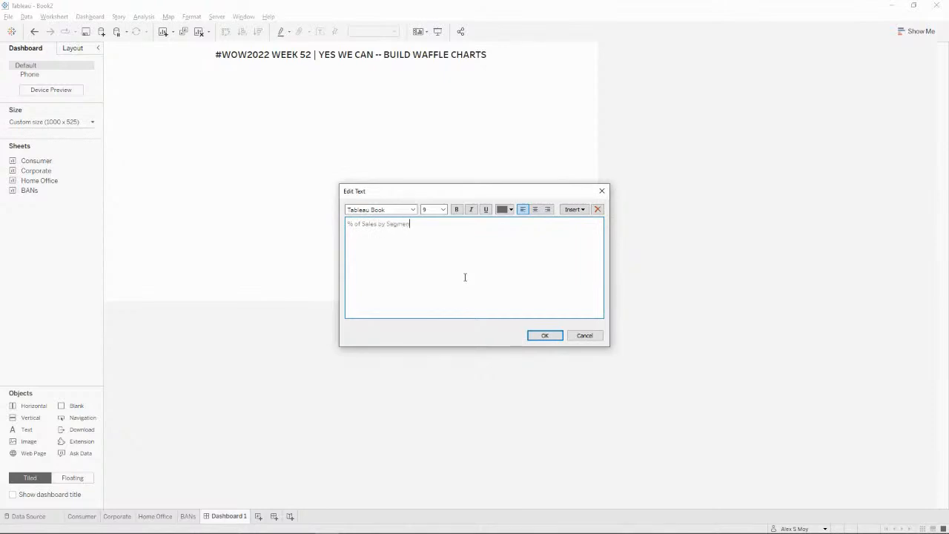
key("alt+Tab")
key("alt+Tab")
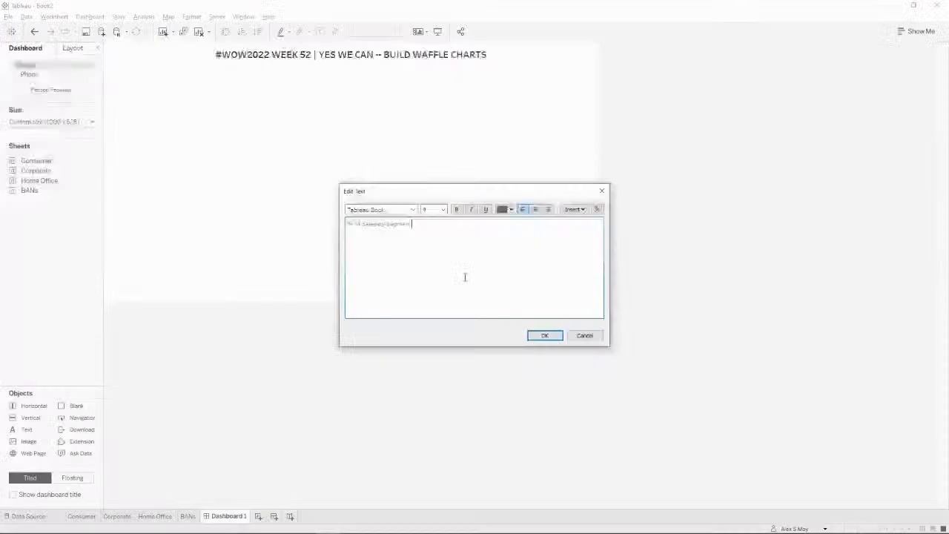
key("ctrl+shift+Left")
key("ctrl+shift+Left")
key("ctrl+shift+Left")
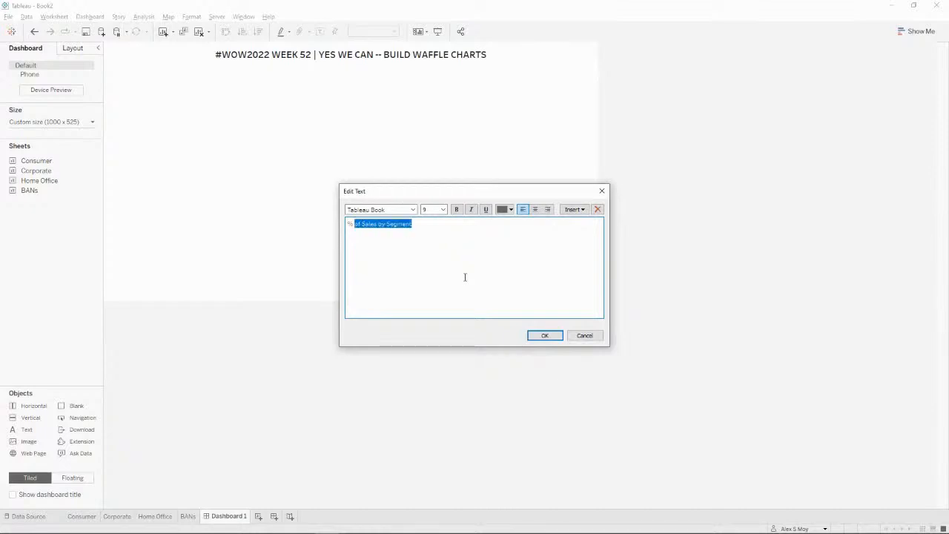
type("OF SALES BY SEGMENT")
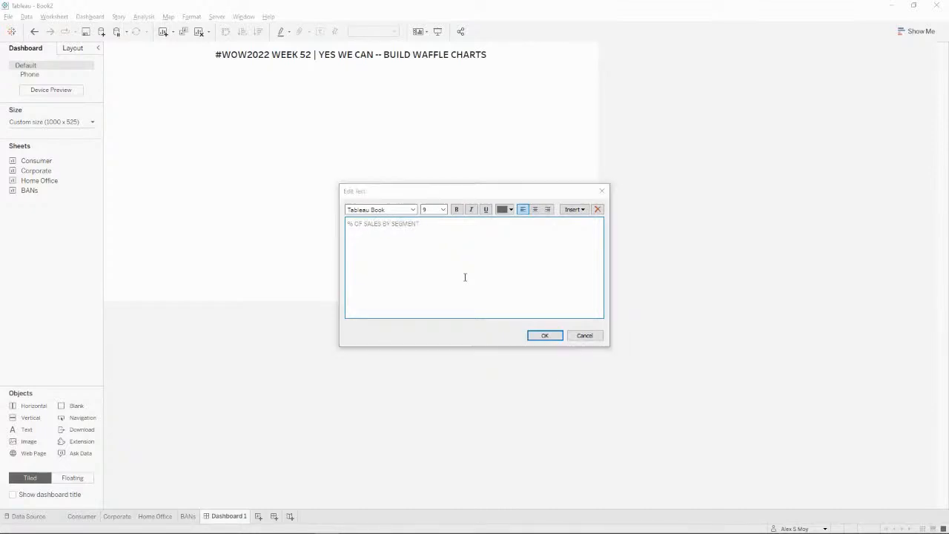
key("alt+Tab")
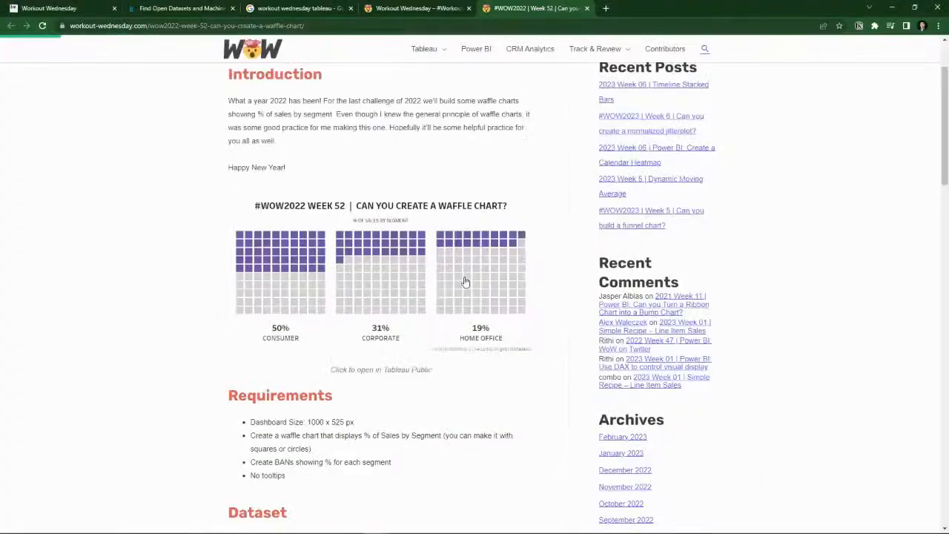
key("alt+Tab")
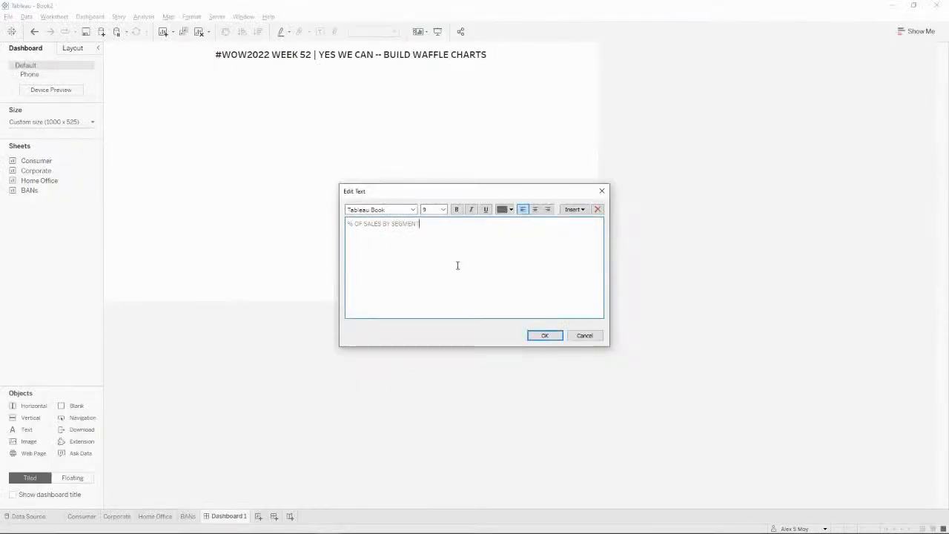
Format the whole subtitle at size 12 in a darker gray and apply it
key("ctrl+a")
left_click(444, 210)
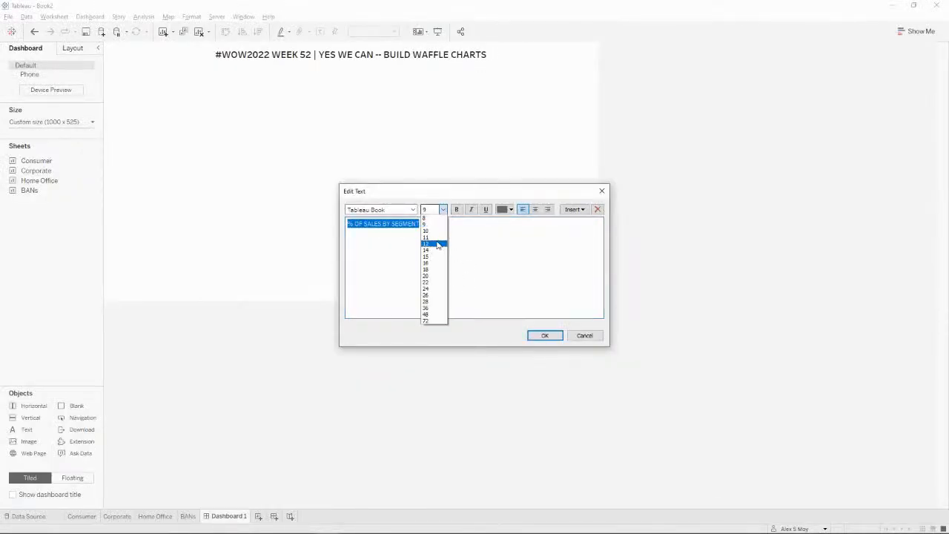
left_click(430, 243)
left_click(509, 210)
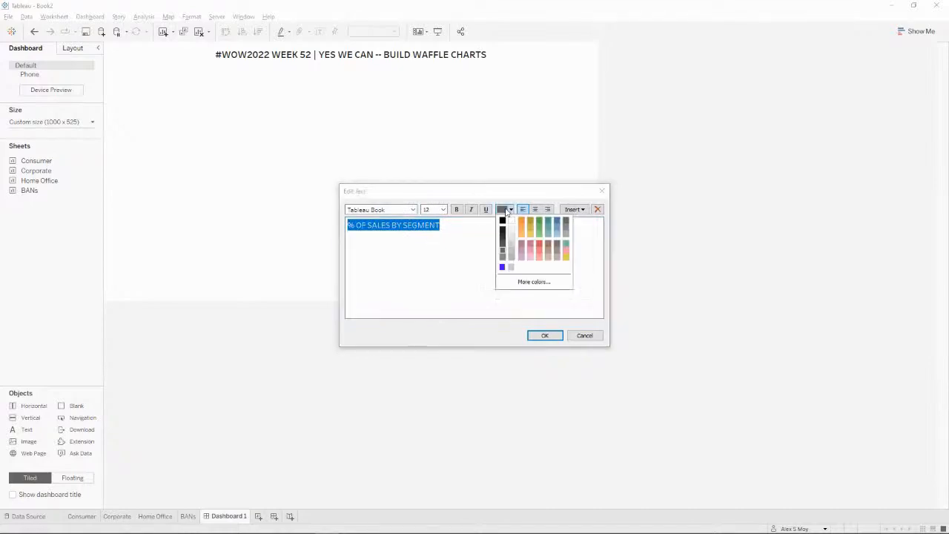
left_click(506, 243)
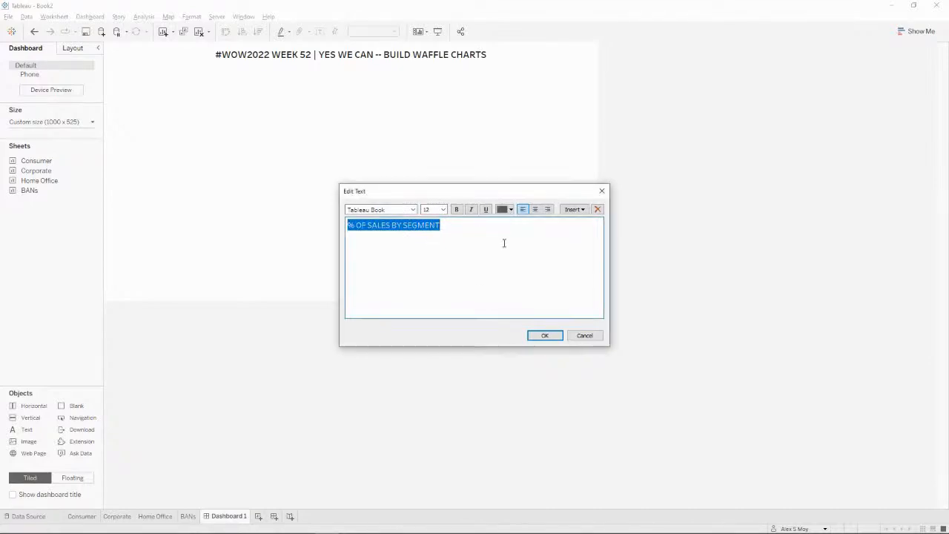
left_click(546, 334)
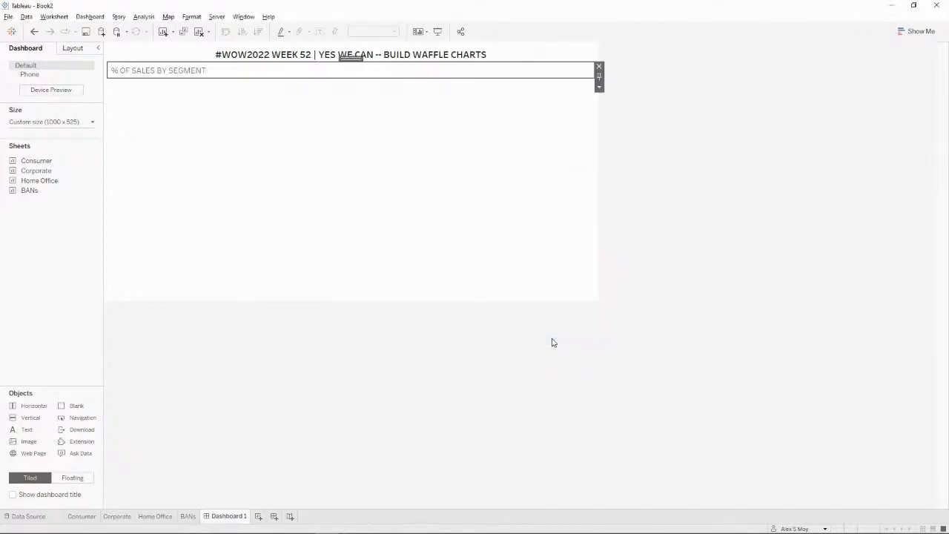
Set the whole subtitle to size 10, center it, and compare it with the example on the challenge page
double_click(278, 78)
left_click(444, 210)
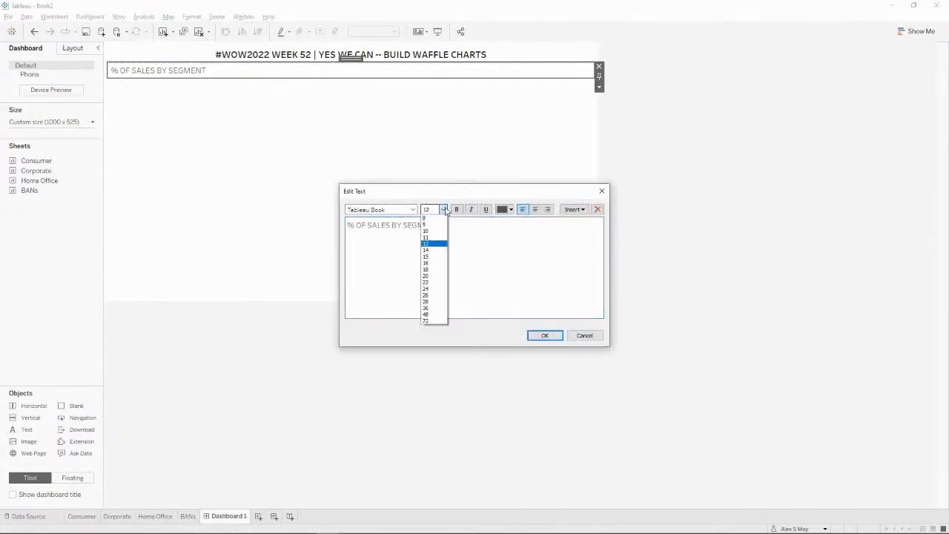
left_click(434, 231)
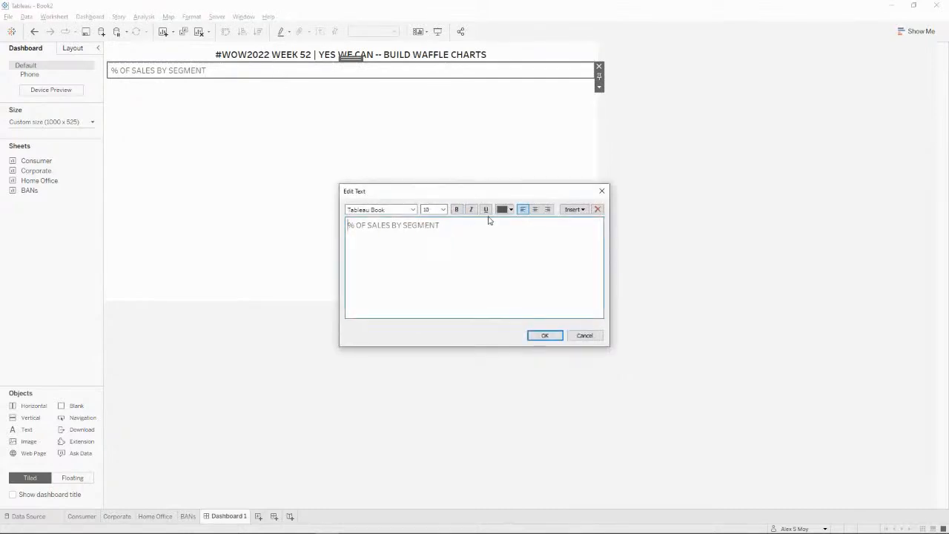
key("ctrl+a")
left_click(443, 210)
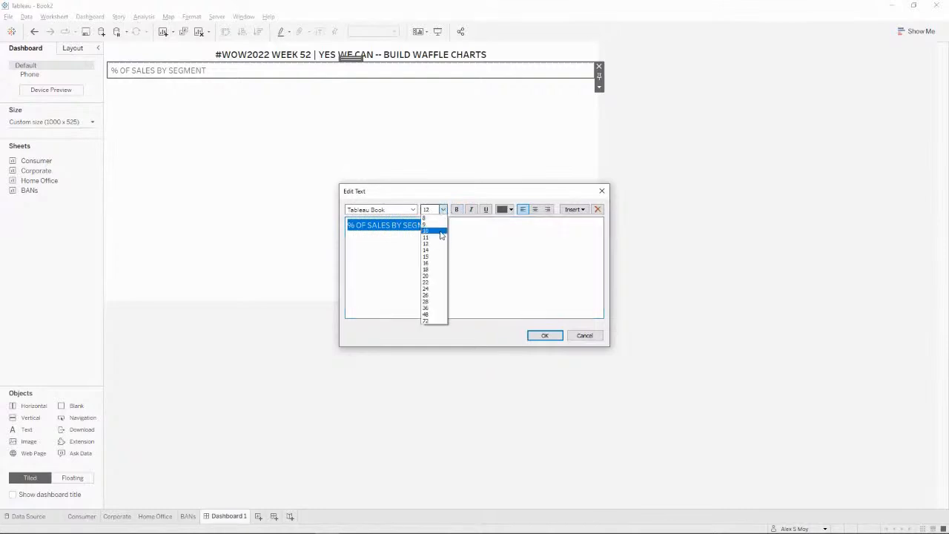
left_click(440, 231)
left_click(535, 210)
left_click(553, 336)
key("alt+Tab")
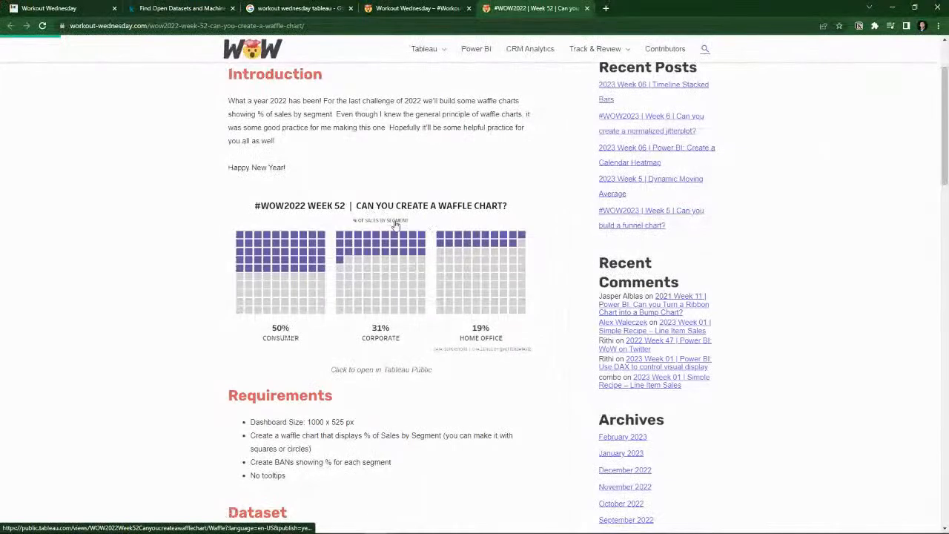
key("alt+Tab")
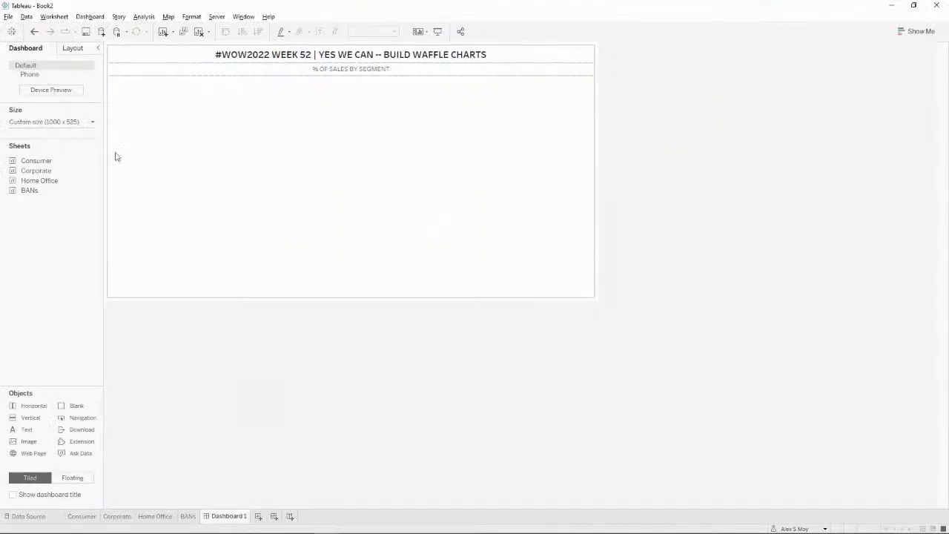
Add a horizontal container below the subtitle and place the Consumer, Corporate and Home Office sheets in it side by side
left_click_drag(34, 406, 264, 195)
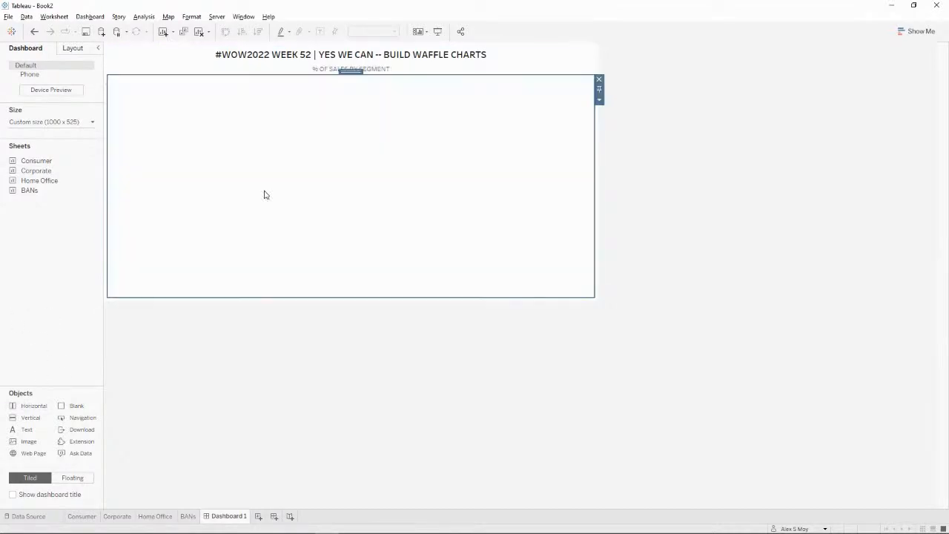
mouse_move(41, 162)
left_mouse_down()
mouse_move(180, 145)
mouse_move(170, 147)
left_mouse_up()
left_click_drag(41, 175, 486, 181)
mouse_move(40, 180)
left_mouse_down()
mouse_move(517, 189)
mouse_move(509, 197)
left_mouse_up()
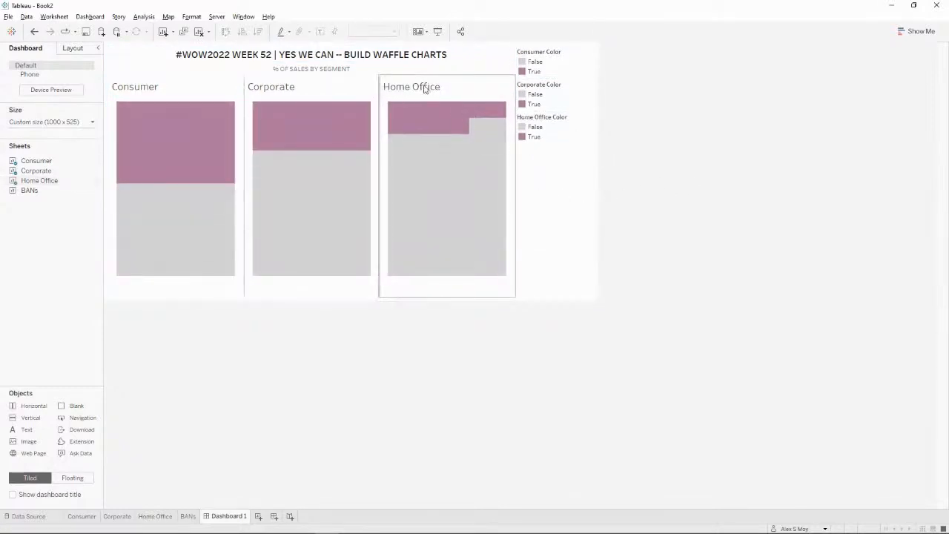
Hide the sheet titles of the Home Office, Corporate and Consumer charts on the dashboard
right_click(426, 89)
left_click(457, 115)
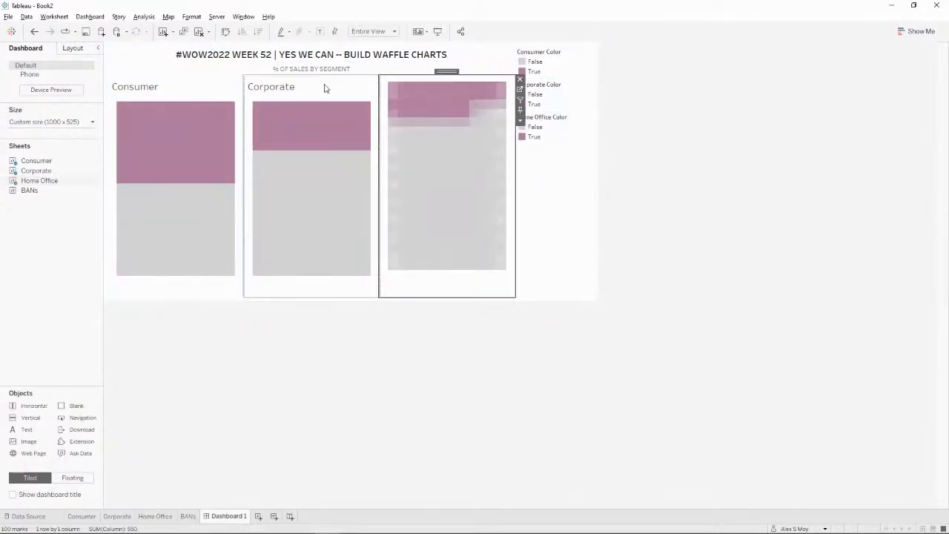
right_click(303, 92)
left_click(338, 118)
left_click(112, 87)
right_click(149, 89)
left_click(185, 116)
Delete the vertical container holding the three color legends, along with its contents
left_click(573, 61)
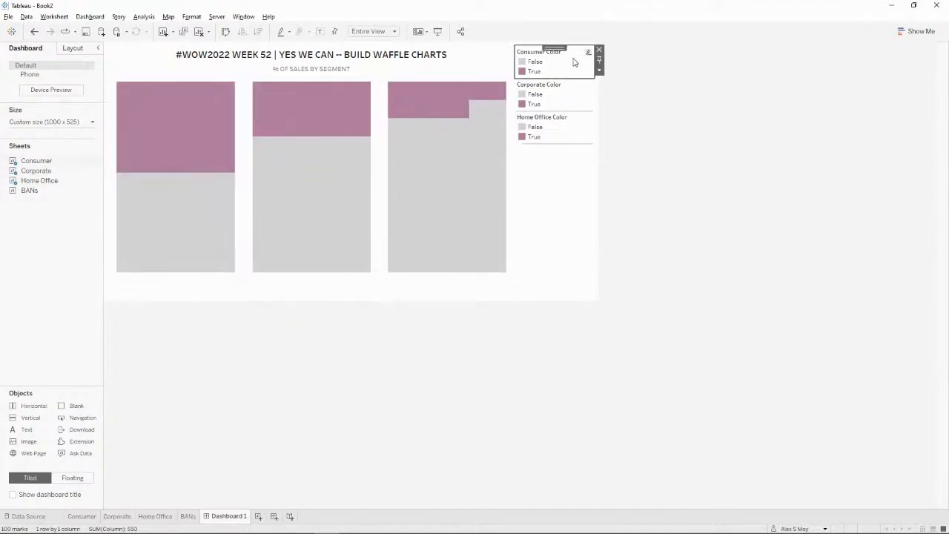
left_click(599, 71)
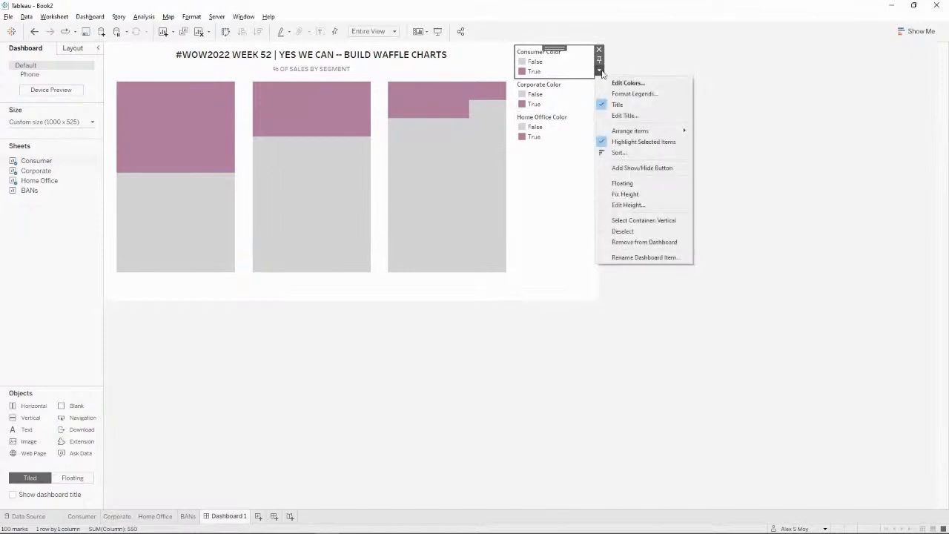
left_click(672, 220)
left_click(599, 50)
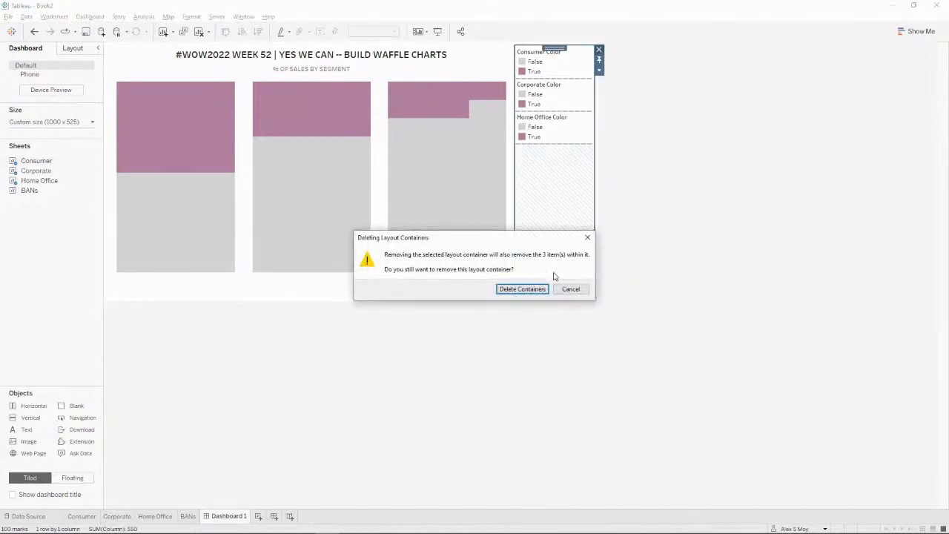
left_click(537, 289)
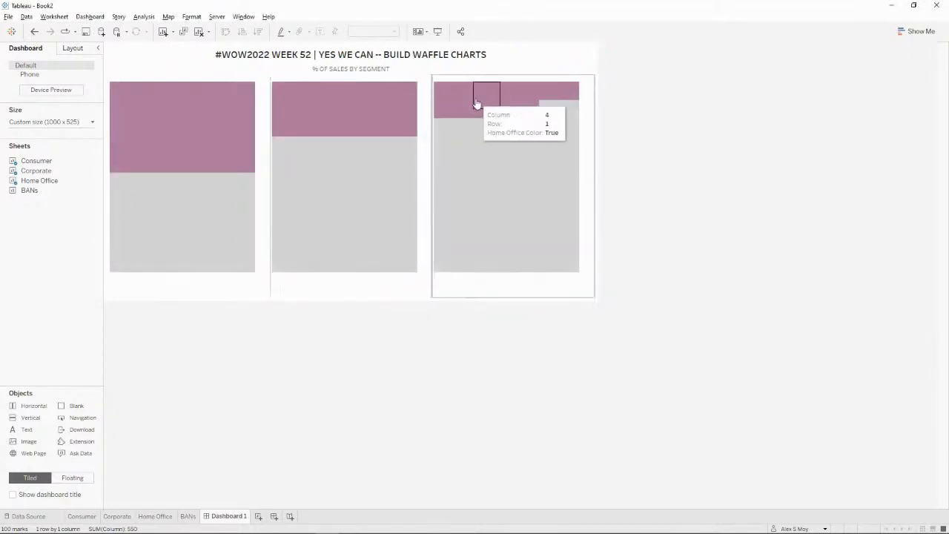
Reduce the size of the square marks on the Consumer sheet so gaps separate them, and return to Dashboard 1
left_click(83, 516)
left_click(145, 158)
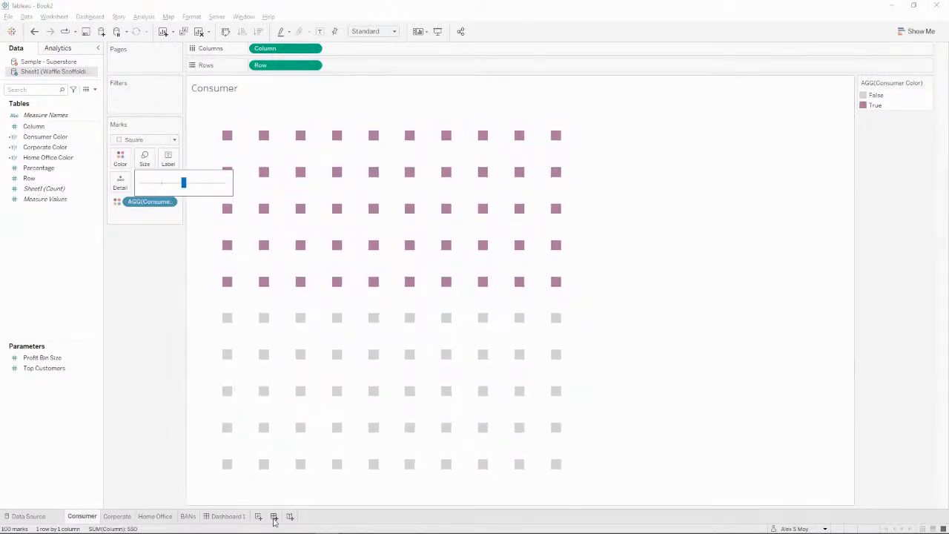
left_click(242, 522)
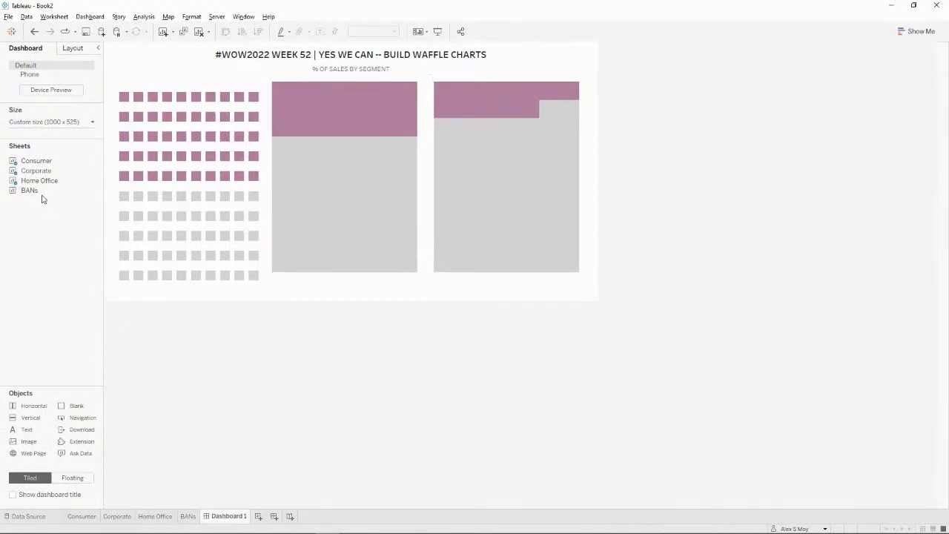
Place the BANs sheet across the full width below the three charts and hide its title
left_click_drag(30, 191, 293, 300)
mouse_move(20, 190)
left_mouse_down()
mouse_move(322, 264)
mouse_move(346, 304)
mouse_move(201, 236)
mouse_move(363, 303)
left_mouse_up()
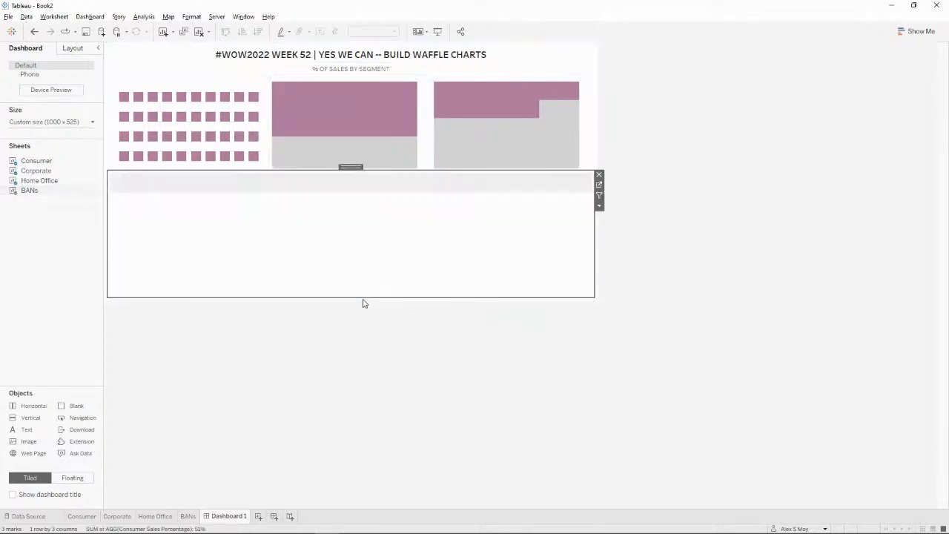
right_click(133, 183)
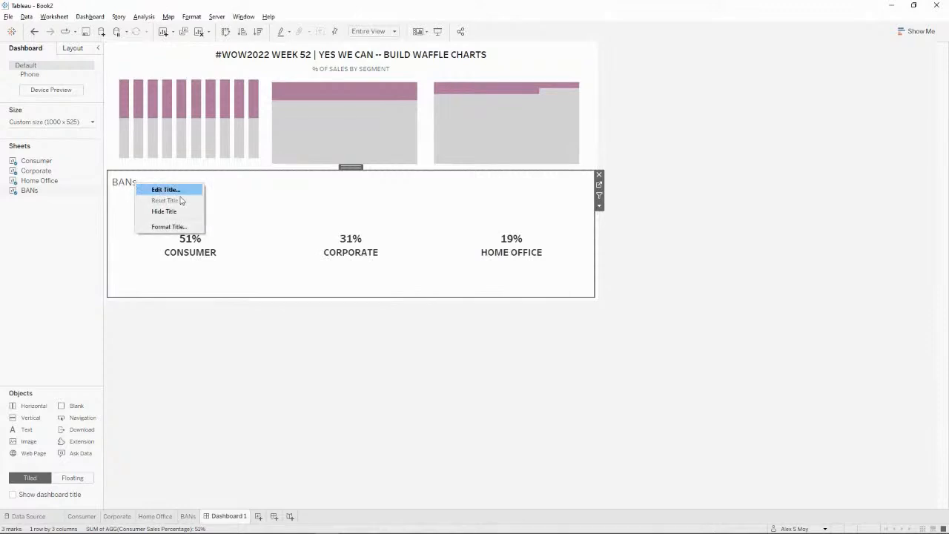
left_click(178, 212)
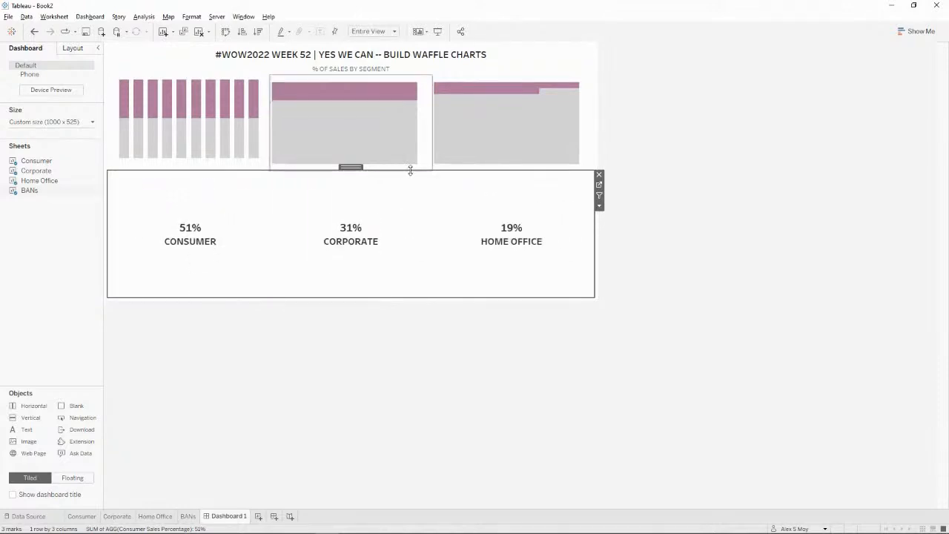
Remove the outer horizontal container from the dashboard's item hierarchy while keeping the vertical container inside it
left_click(599, 206)
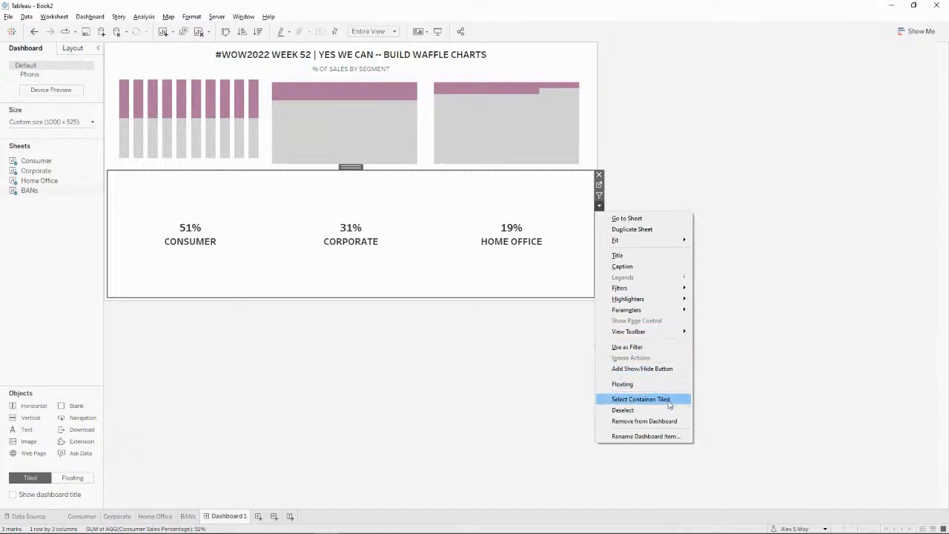
left_click(776, 312)
left_click(72, 47)
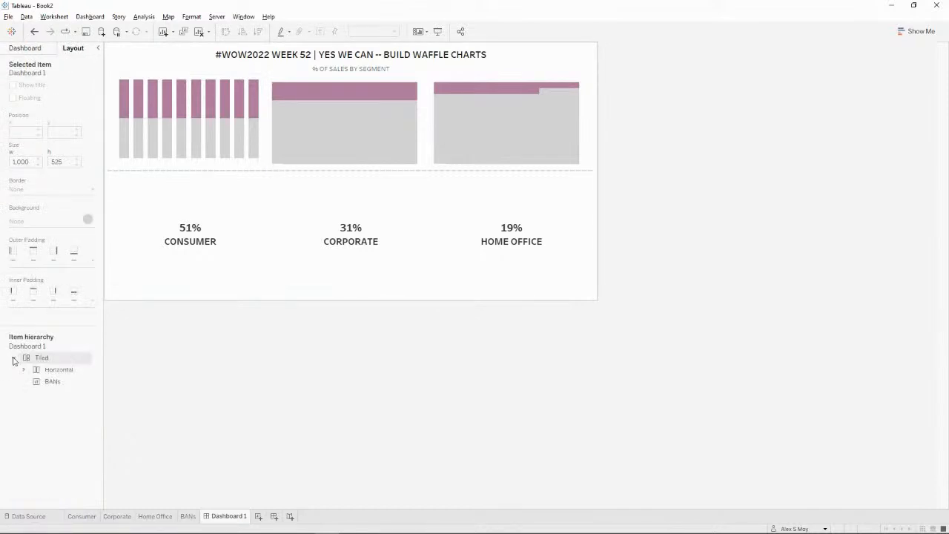
left_click(25, 370)
left_click(22, 369)
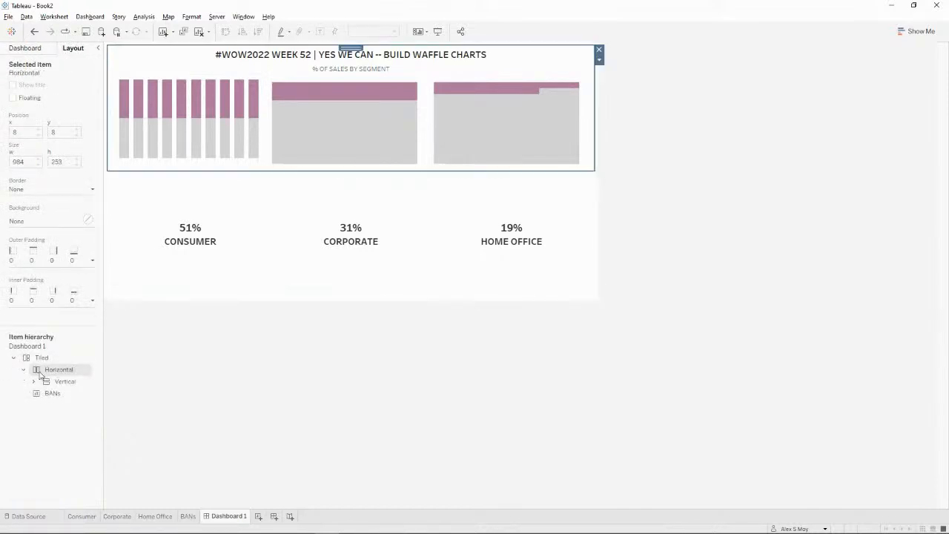
left_click(34, 381)
right_click(55, 370)
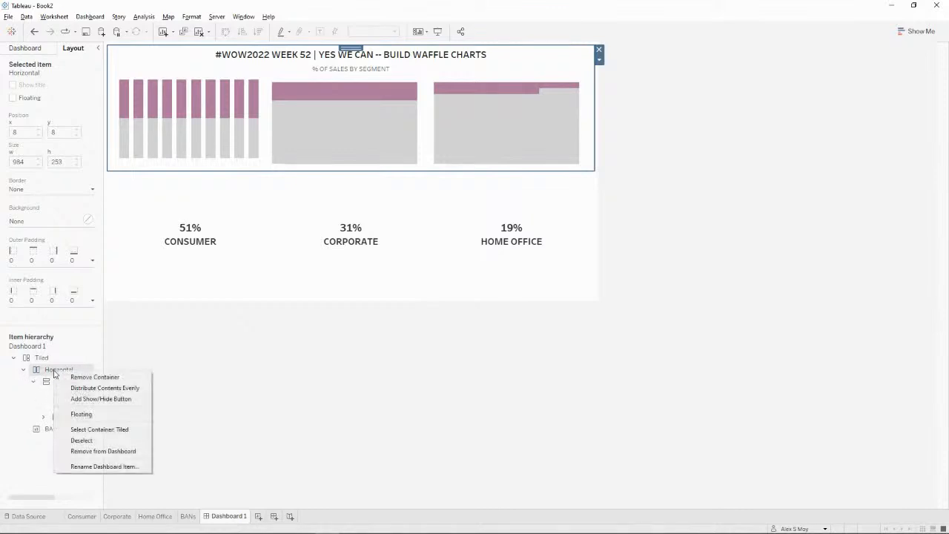
left_click(125, 379)
Move the BANs sheet into the vertical container and place the horizontal container of charts between the subtitle and the BANs
left_click(52, 370)
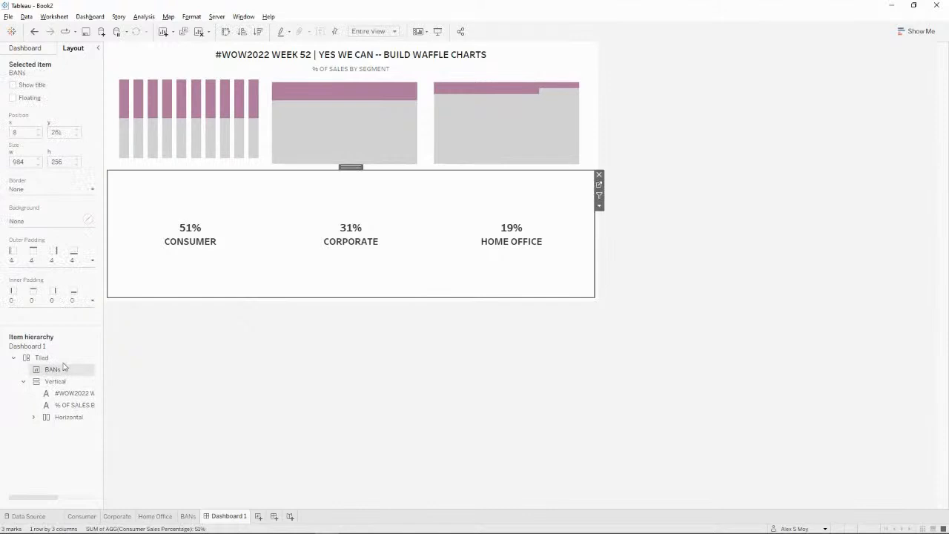
mouse_move(348, 167)
left_mouse_down()
mouse_move(358, 171)
mouse_move(364, 145)
mouse_move(341, 172)
mouse_move(338, 83)
mouse_move(349, 70)
left_mouse_up()
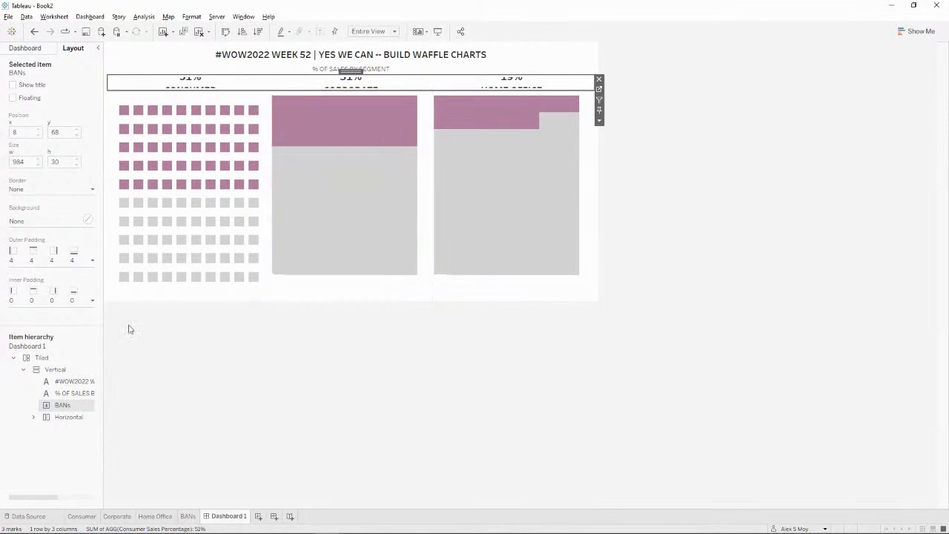
left_click(69, 417)
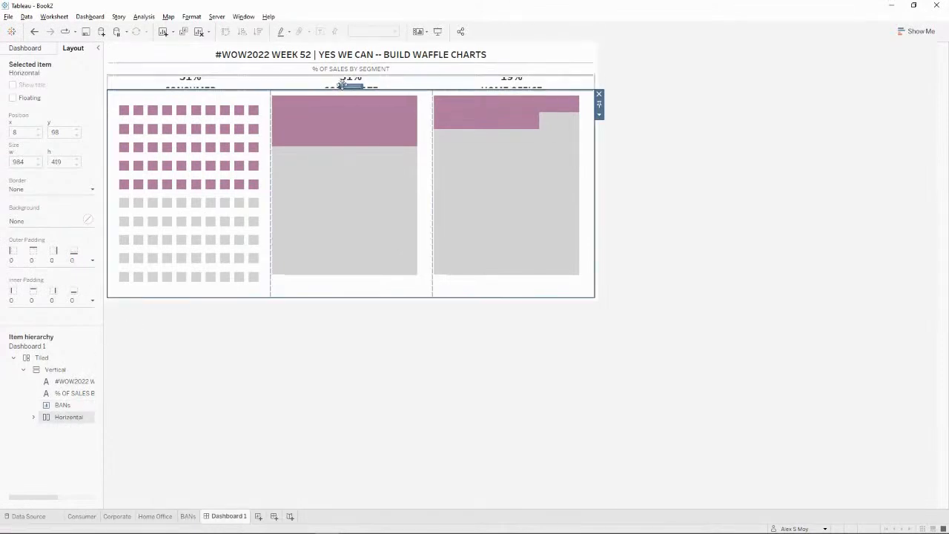
mouse_move(349, 86)
left_mouse_down()
mouse_move(351, 74)
mouse_move(365, 94)
left_mouse_up()
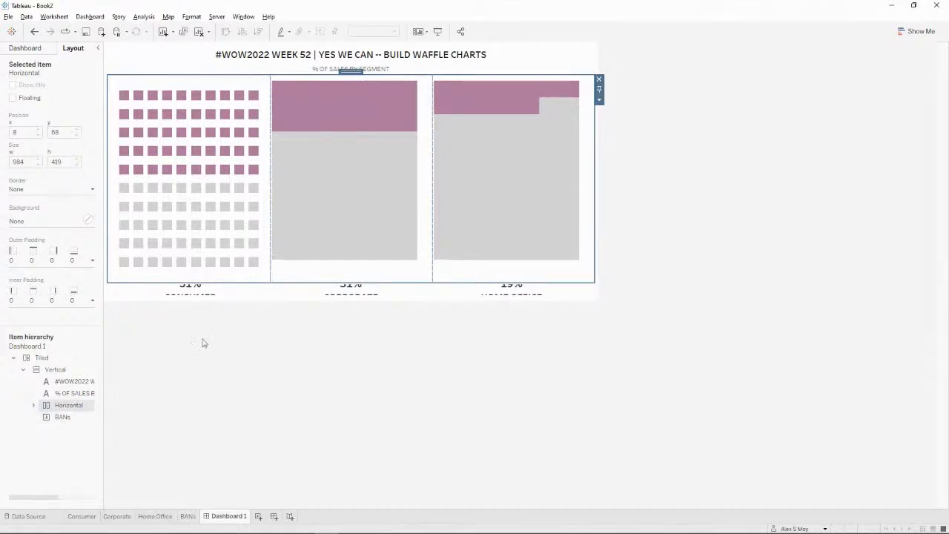
Fix the height of the horizontal charts container and set it to 350 pixels
left_click(599, 99)
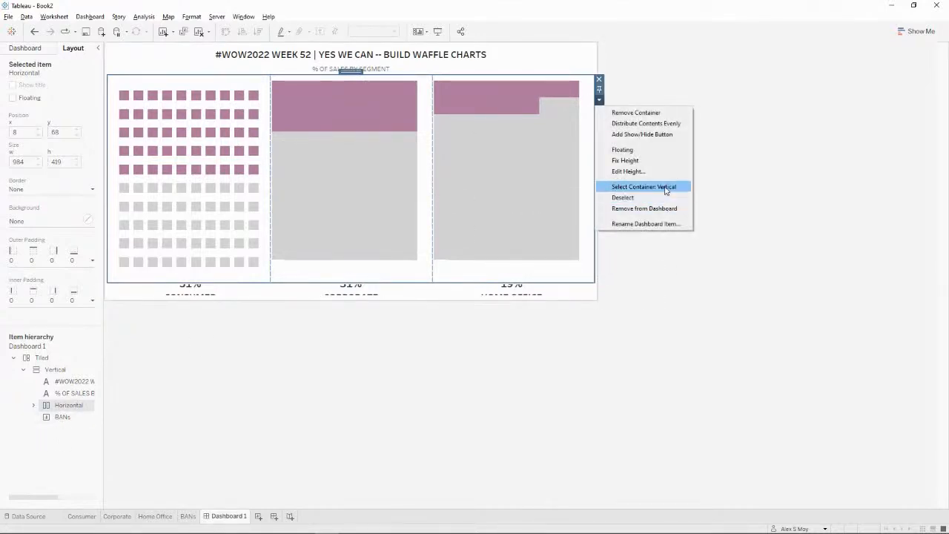
left_click(643, 161)
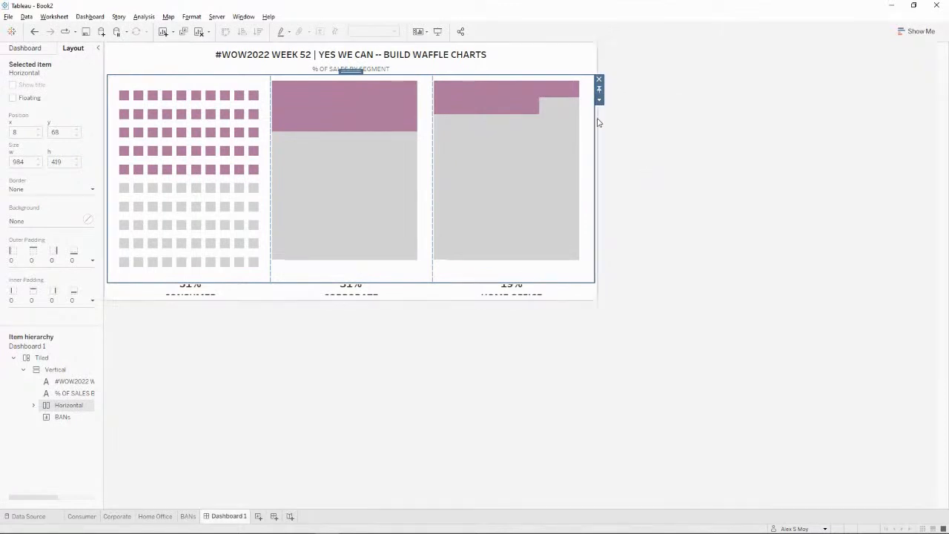
left_click(599, 99)
left_click(642, 171)
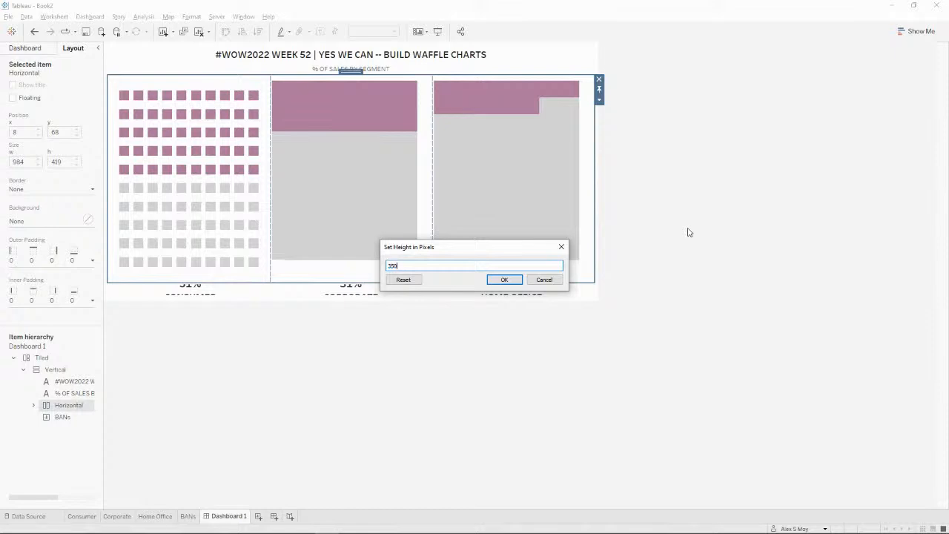
key("Return")
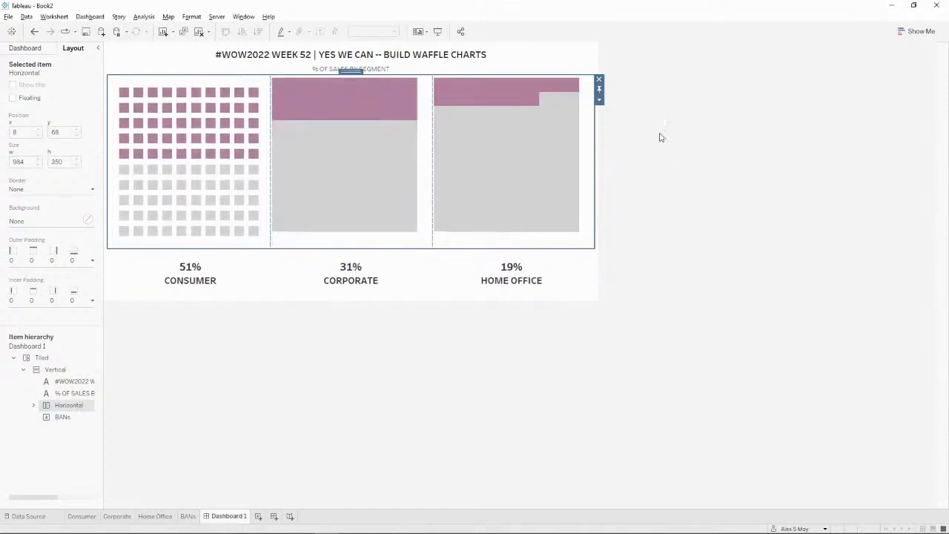
Set the height of the horizontal charts container to 300 pixels
left_click(599, 99)
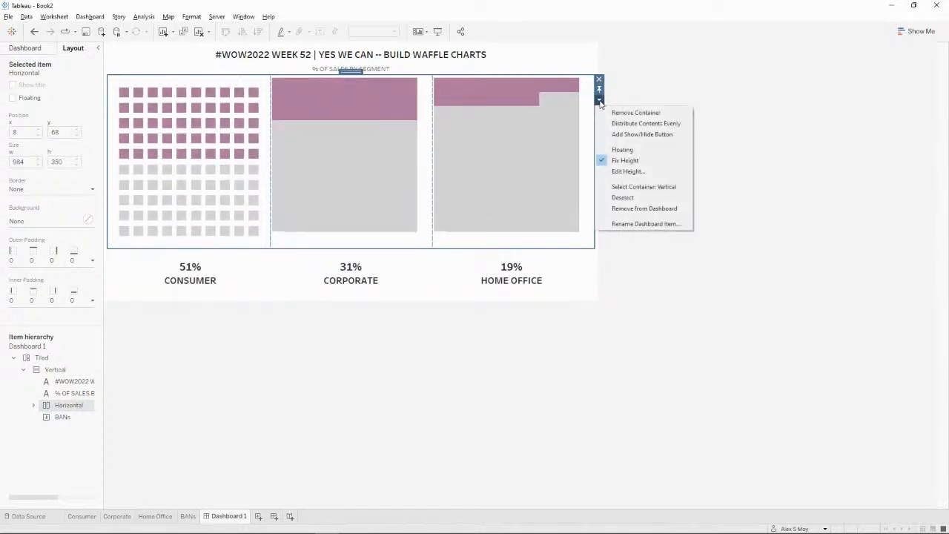
left_click(642, 171)
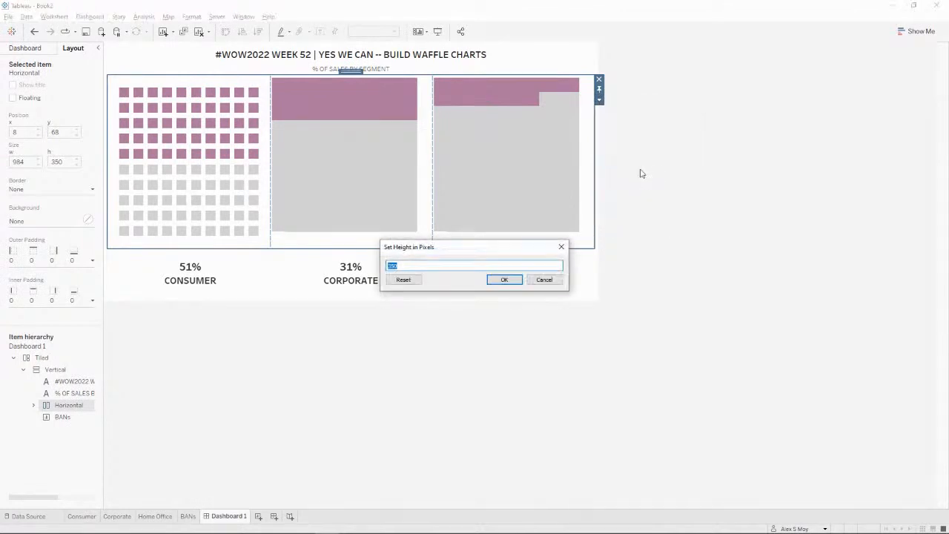
type("300")
key("Return")
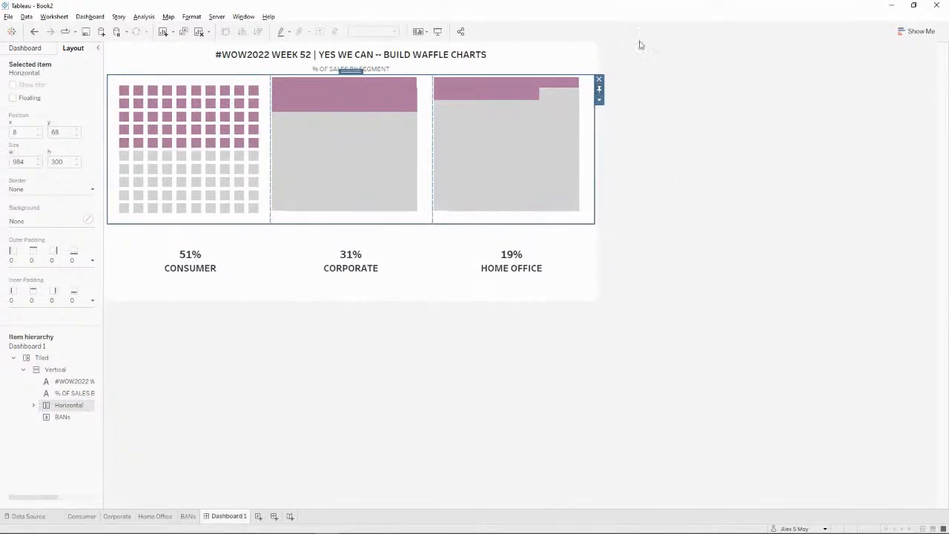
Set the height of the horizontal charts container to 333 pixels and deselect it
left_click(600, 99)
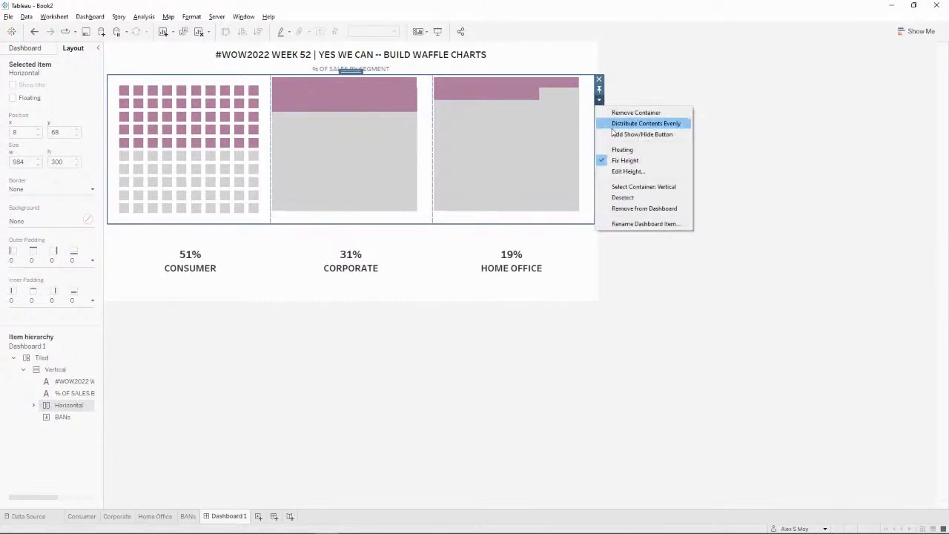
left_click(628, 171)
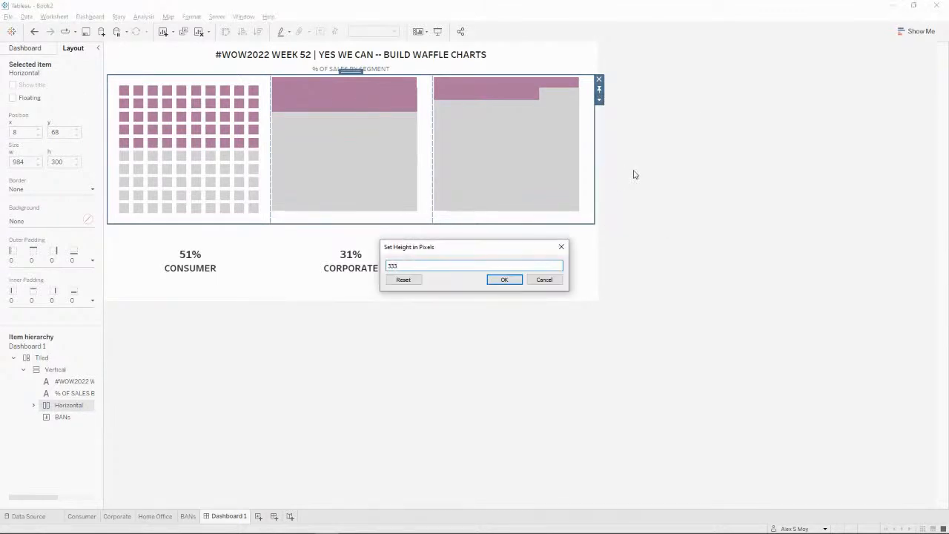
type("333")
key("Return")
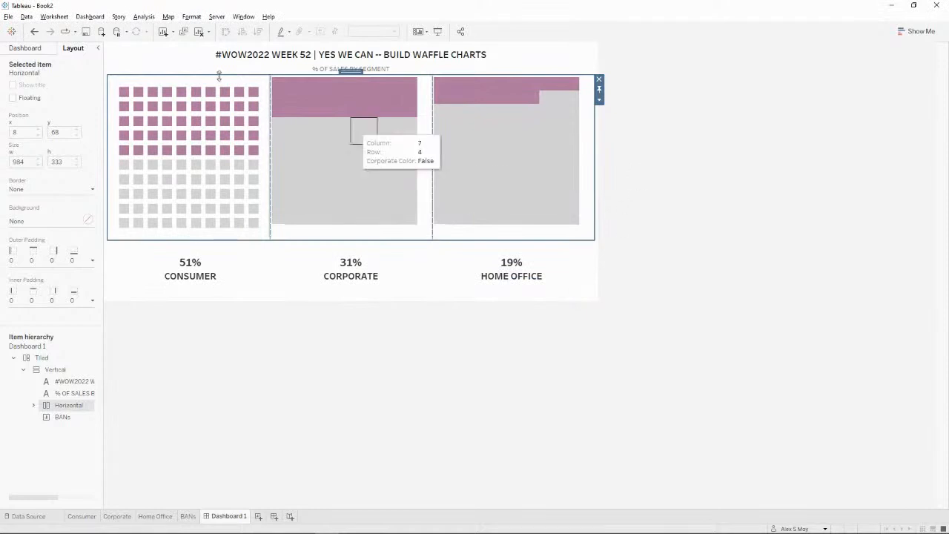
left_click(768, 247)
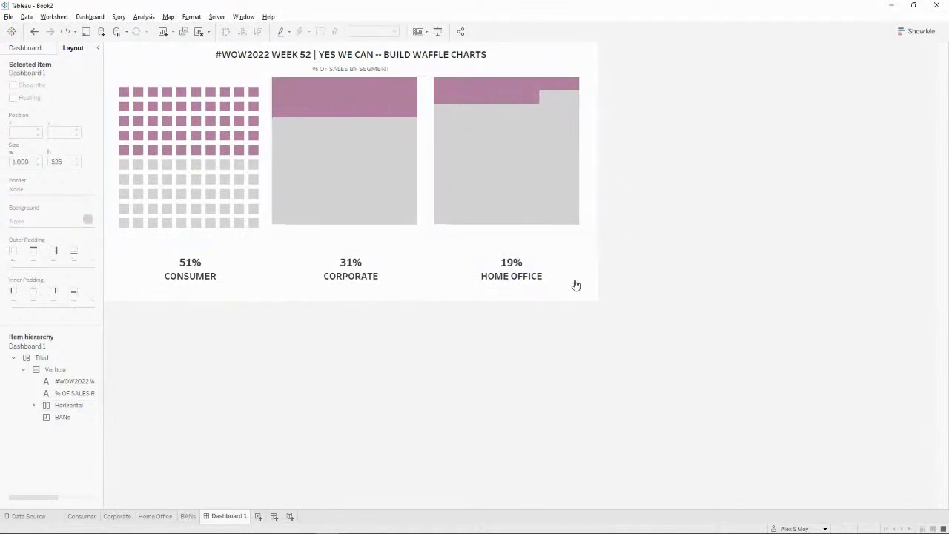
Reduce the size of the square marks on the Corporate sheet so gaps separate them, and return to Dashboard 1
left_click(422, 229)
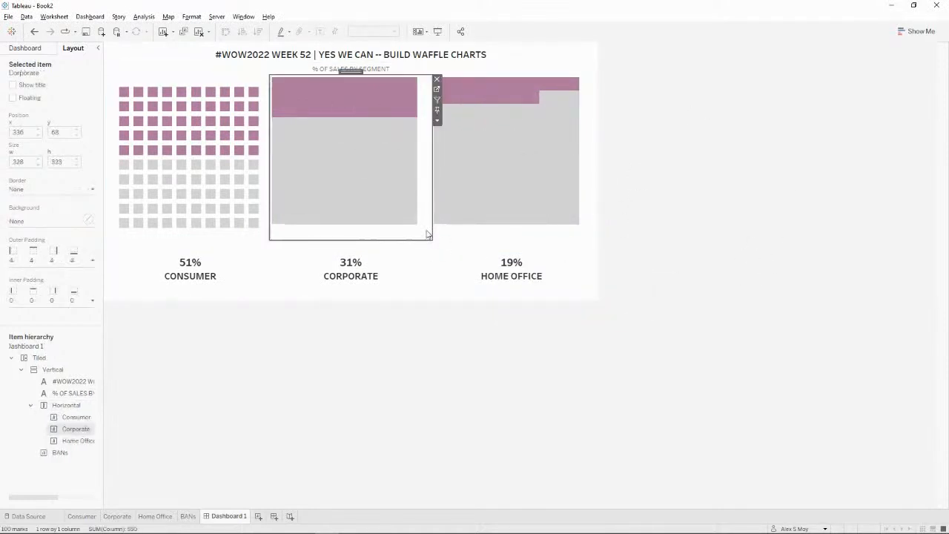
left_click(437, 90)
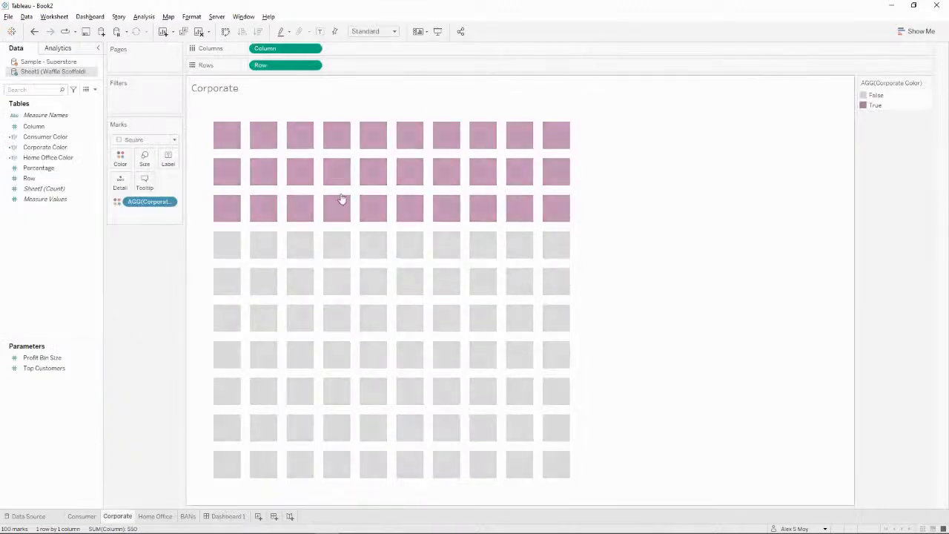
left_click(144, 159)
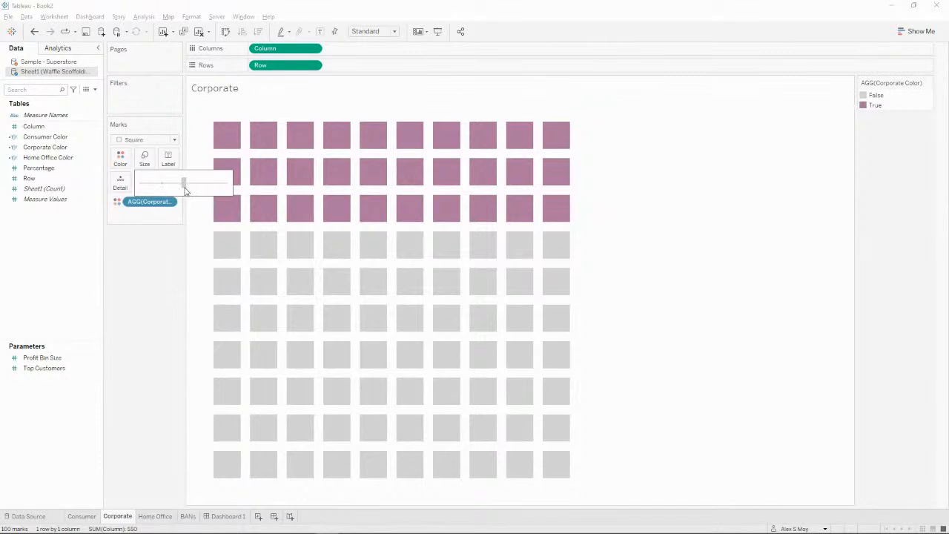
left_click(168, 319)
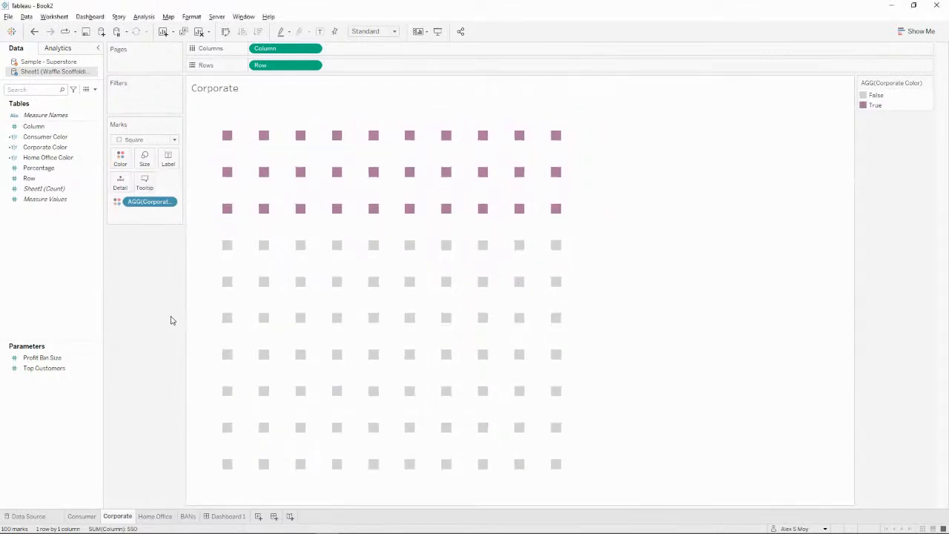
left_click(227, 516)
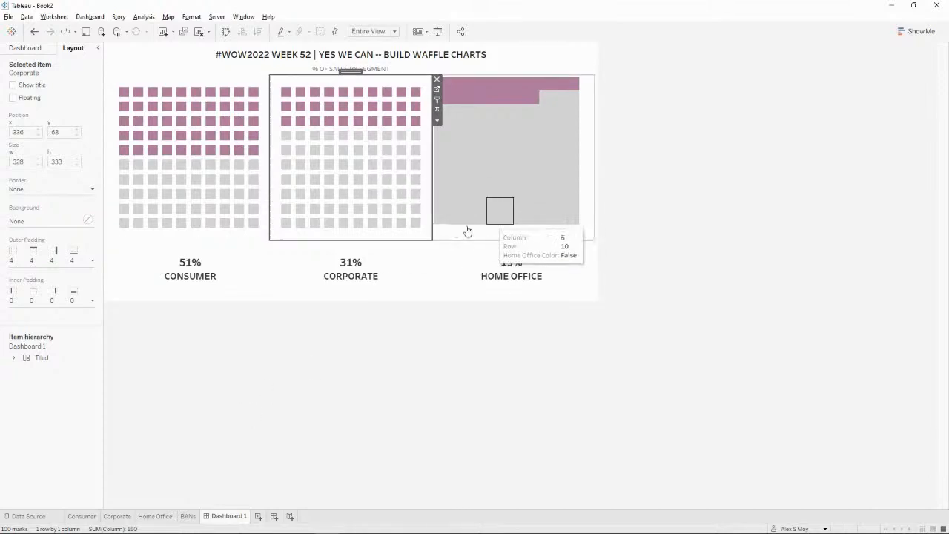
Check the reference waffle chart on the challenge web page, slightly reduce the Home Office sheet's square marks, and return to Dashboard 1
key("alt+Tab")
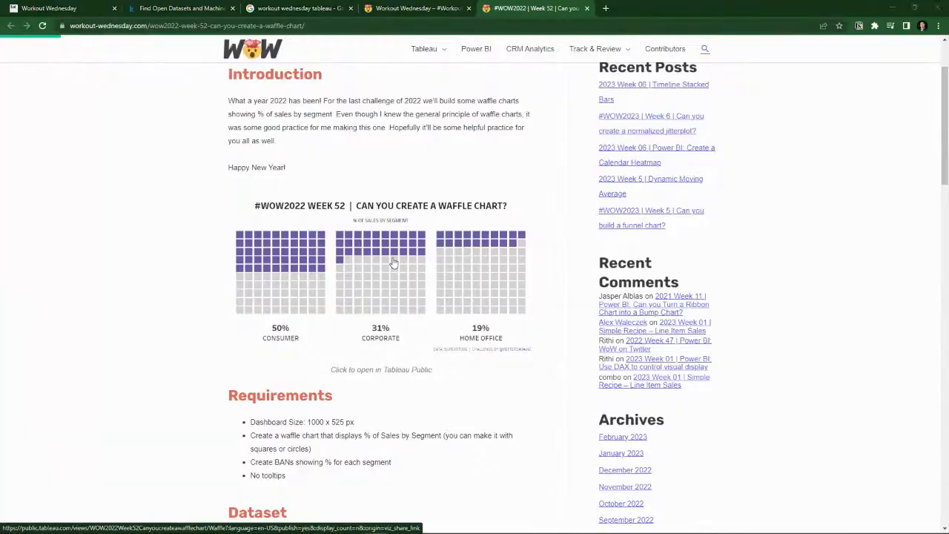
key("alt+Tab")
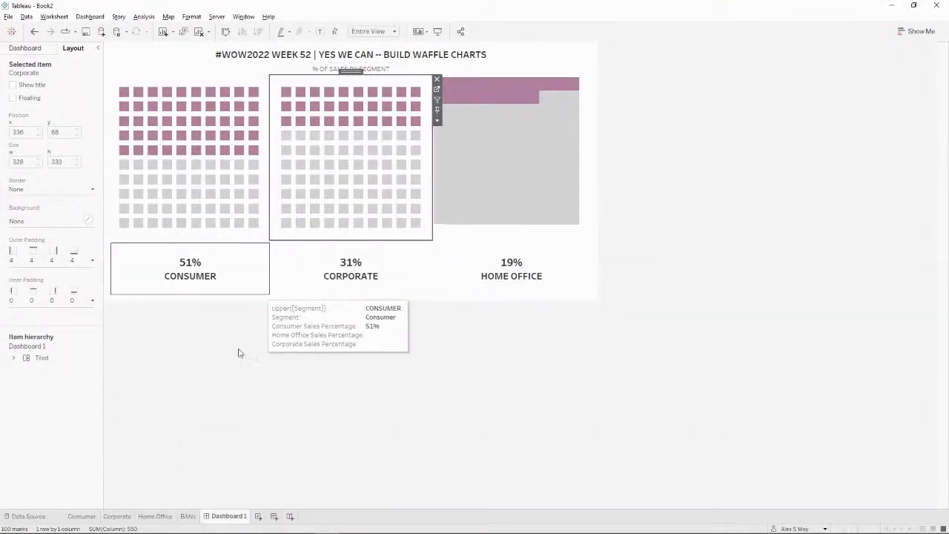
left_click(165, 518)
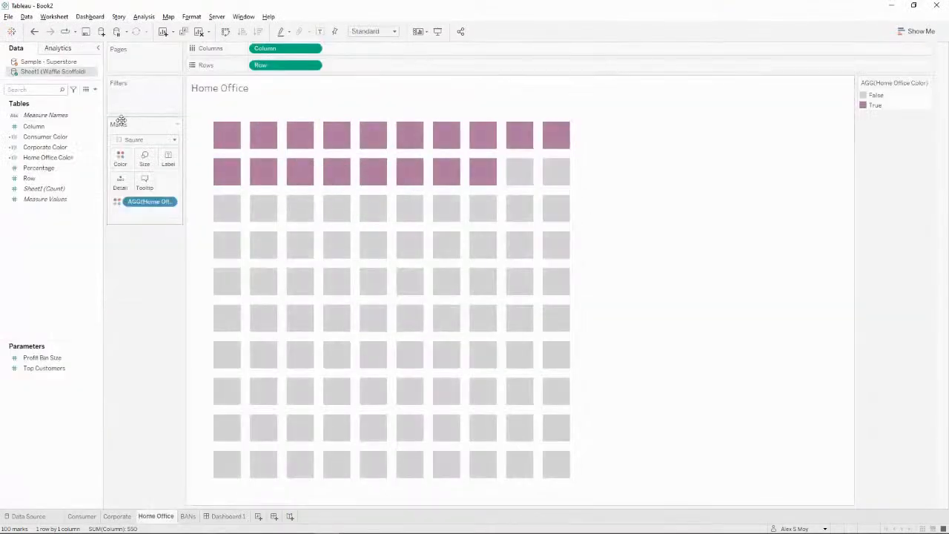
left_click(145, 159)
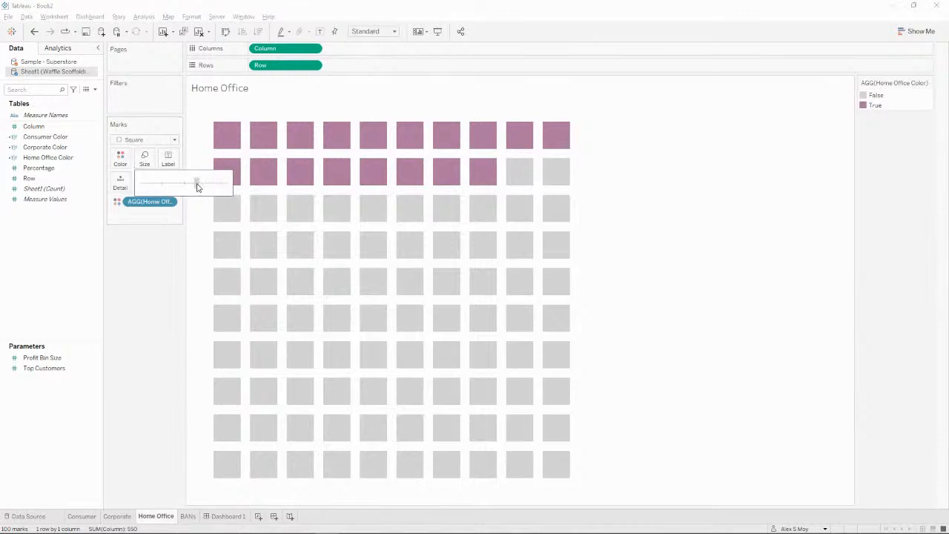
left_click(232, 516)
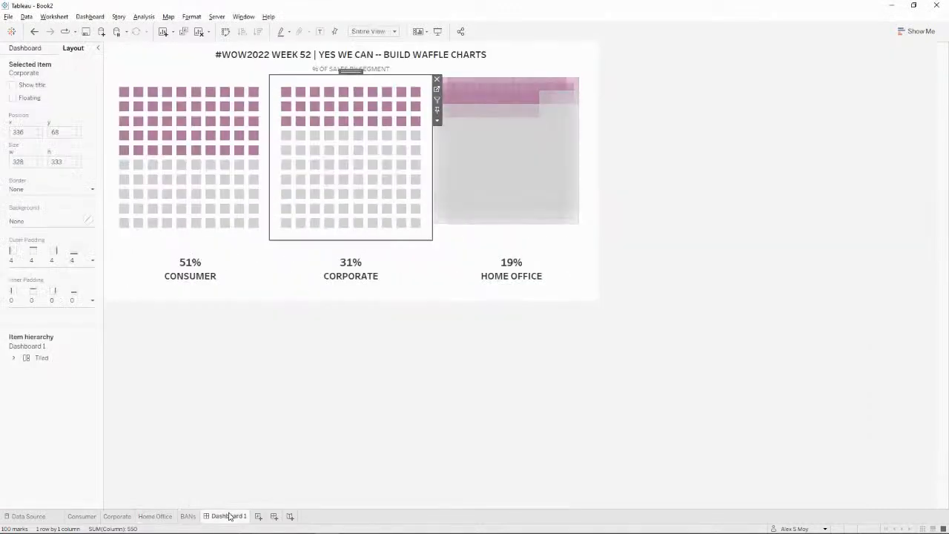
Shrink the Home Office sheet's square marks further so gaps appear between them, and return to Dashboard 1
mouse_move(568, 105)
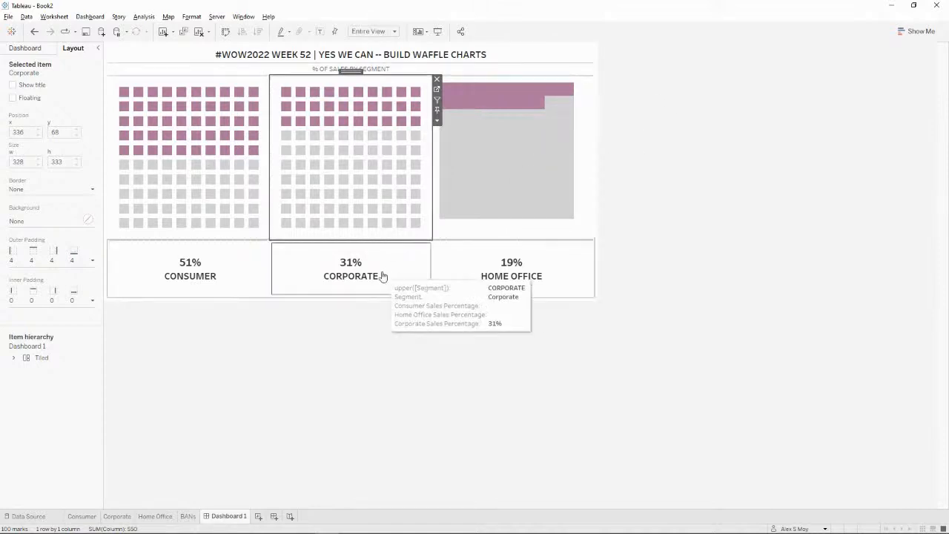
left_click(155, 516)
left_click(145, 157)
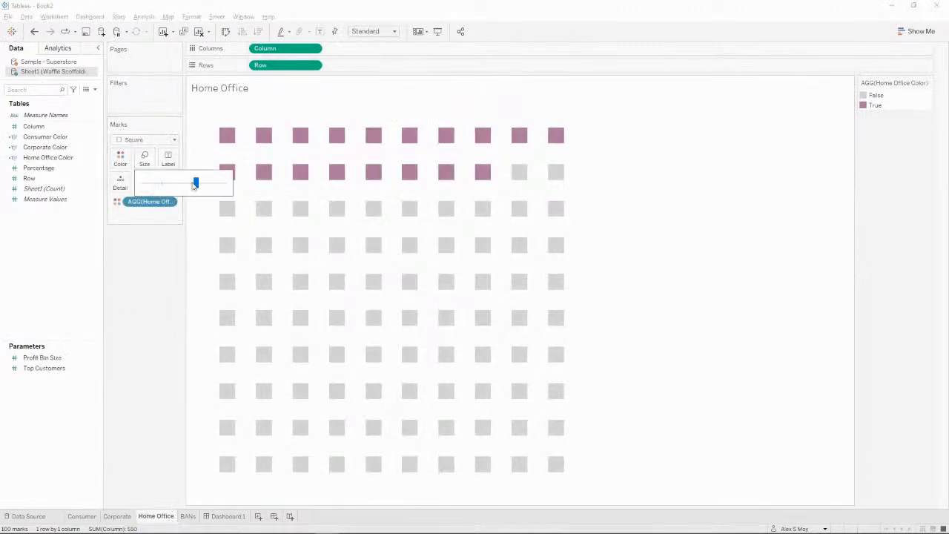
left_click(230, 516)
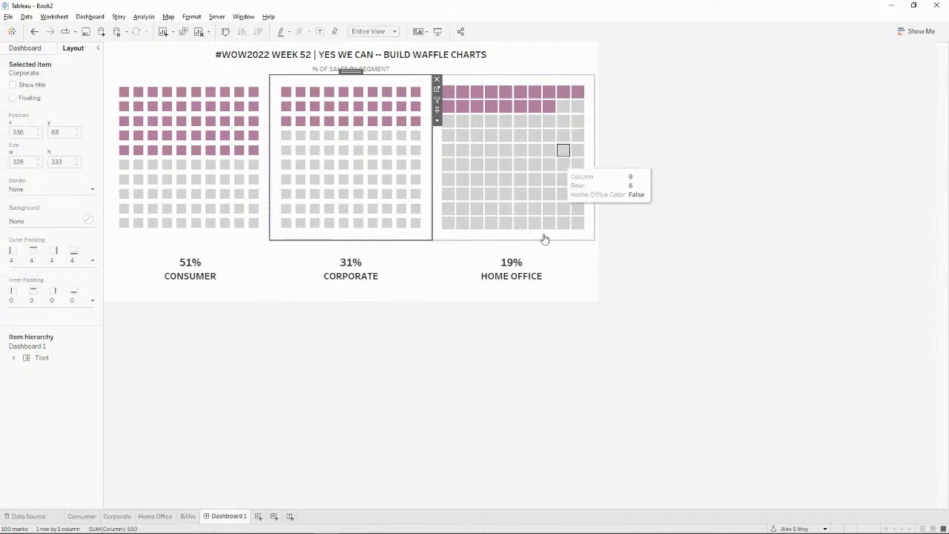
Fine-tune the Home Office sheet by making its square marks slightly smaller, and return to Dashboard 1
key("alt+Tab")
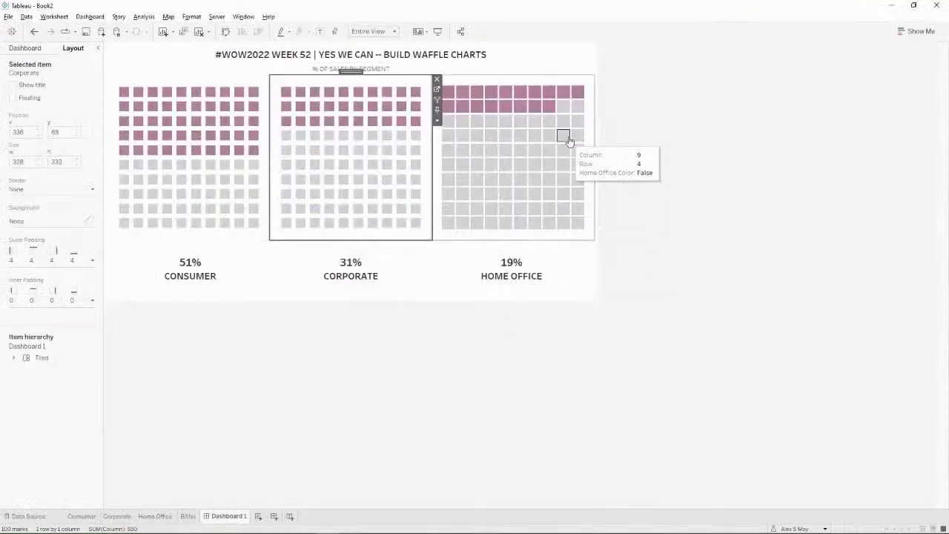
left_click(169, 519)
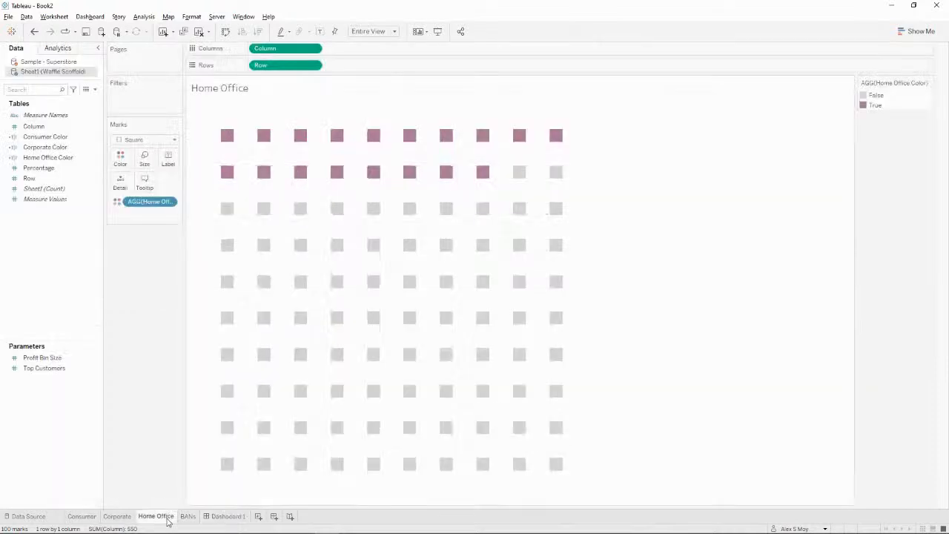
left_click(144, 158)
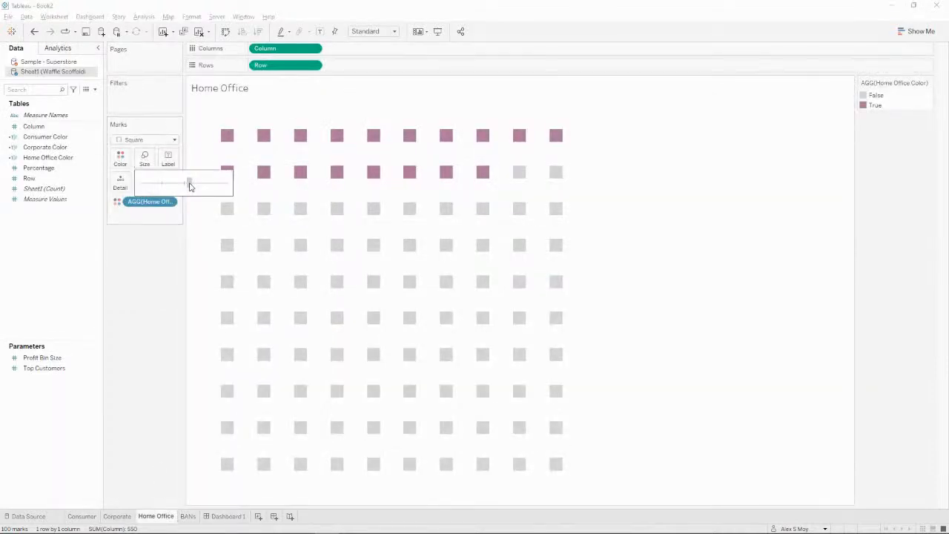
left_click_drag(189, 185, 186, 185)
left_click(148, 294)
left_click(222, 516)
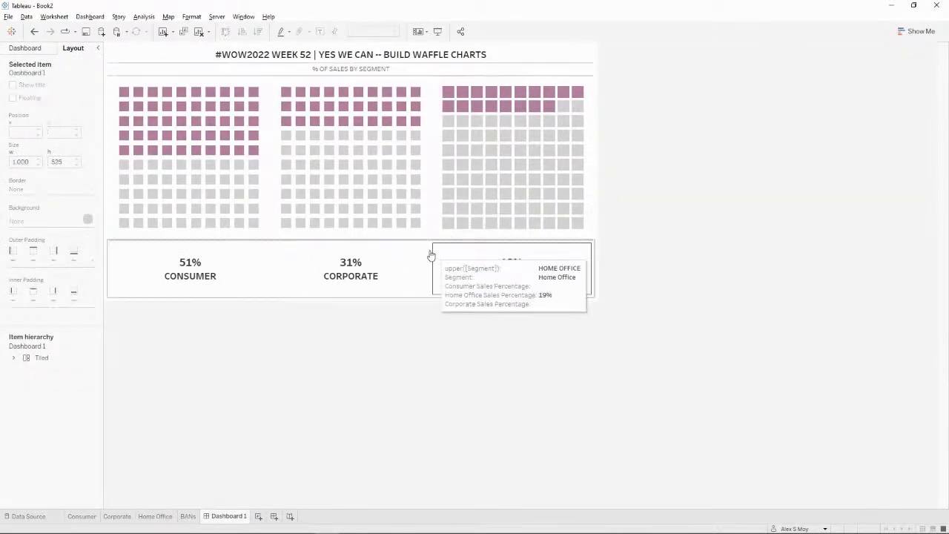
Open the Corporate sheet from the dashboard, slightly enlarge its square marks to match Home Office, and return to Dashboard 1
left_click(427, 236)
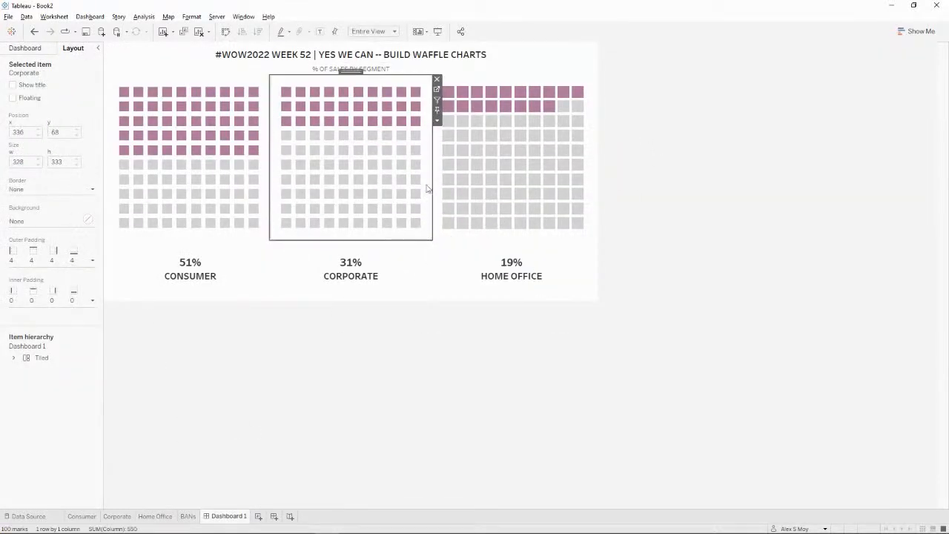
left_click(436, 89)
left_click(145, 159)
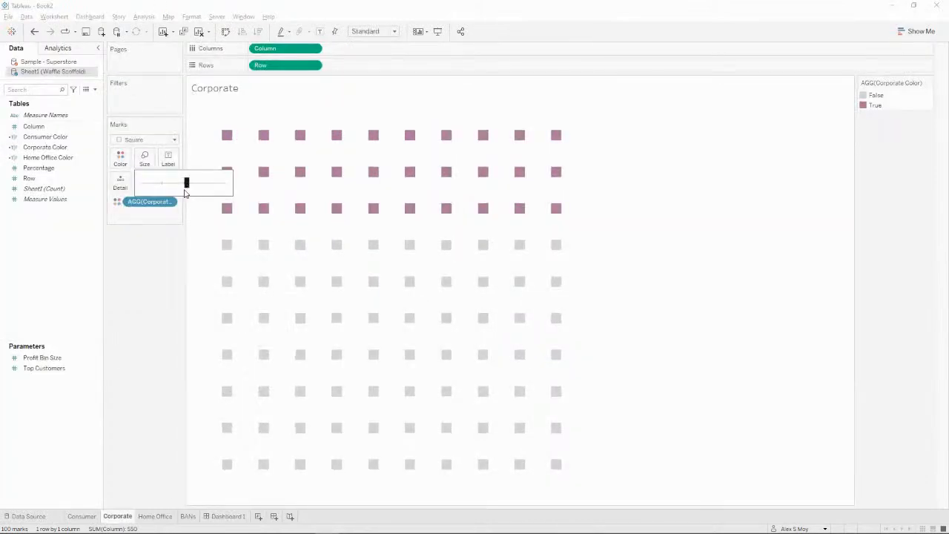
left_click(208, 516)
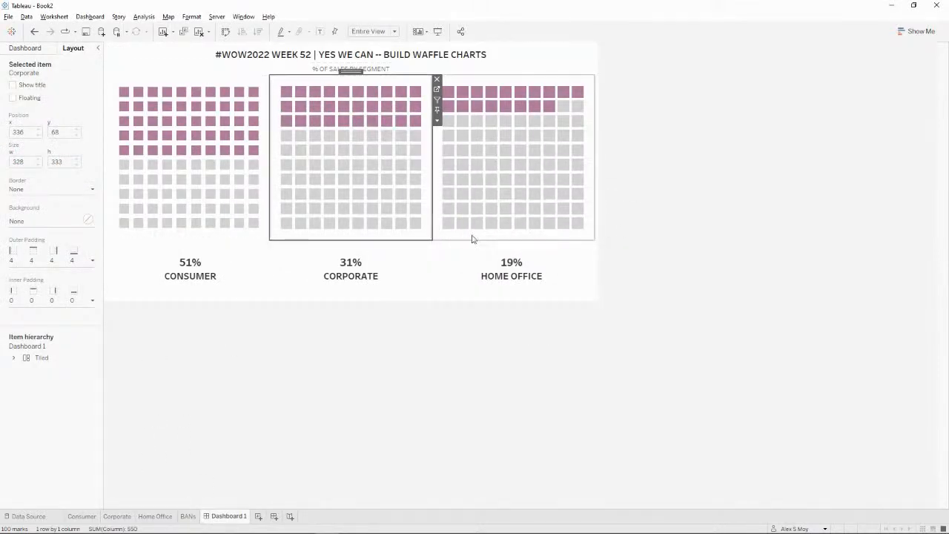
Open the Consumer sheet from the dashboard, slightly enlarge its square marks to match the other charts, and return to Dashboard 1
left_click(256, 236)
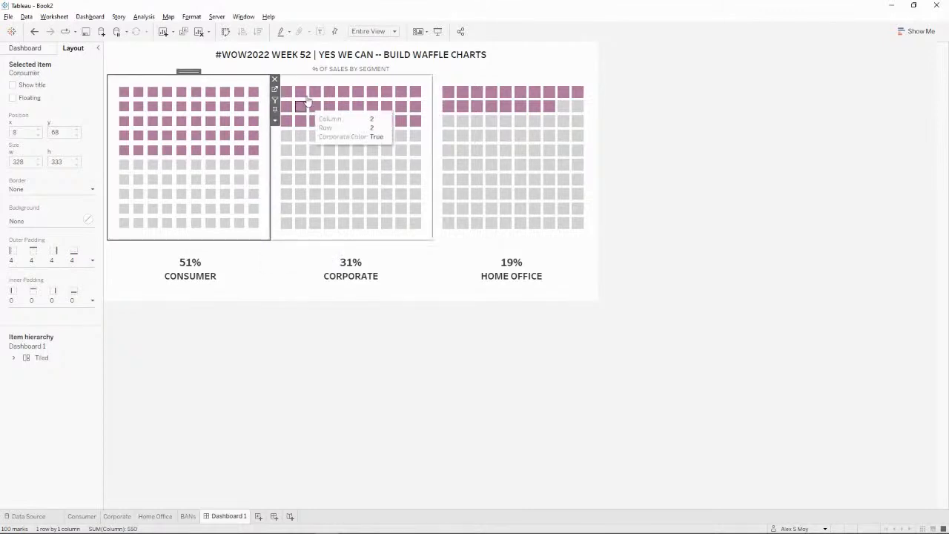
left_click(274, 89)
left_click(145, 158)
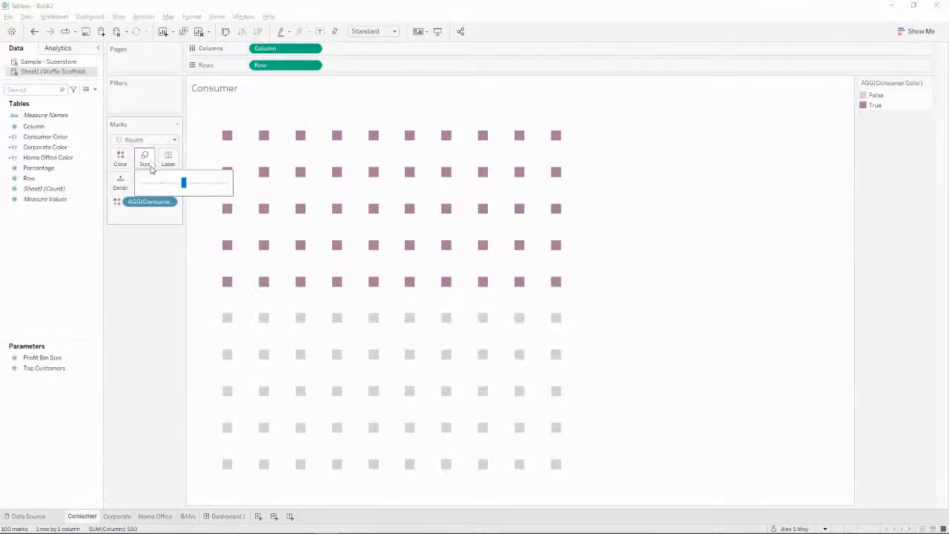
left_click_drag(184, 184, 186, 185)
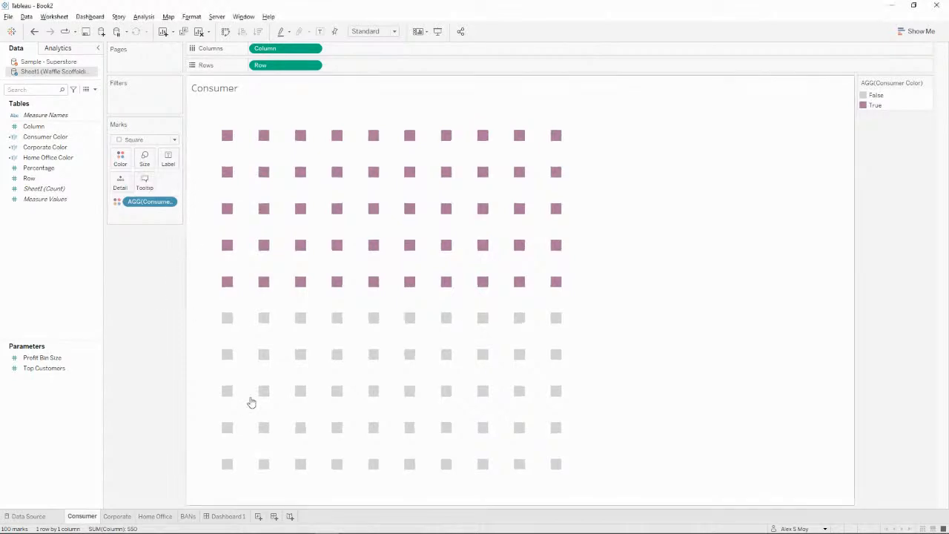
left_click(231, 518)
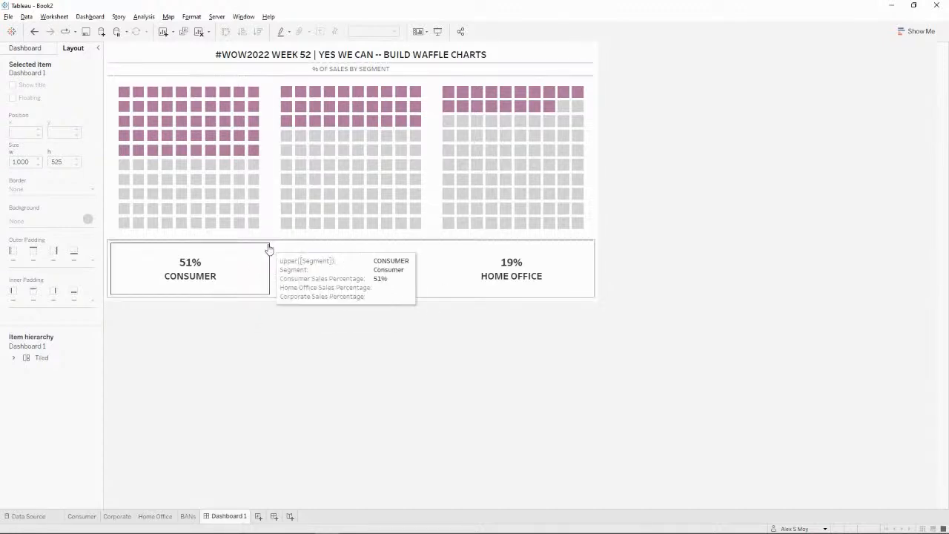
Set the vertical alignment of the text marks on the BANs sheet to top and return to Dashboard 1
left_click(237, 267)
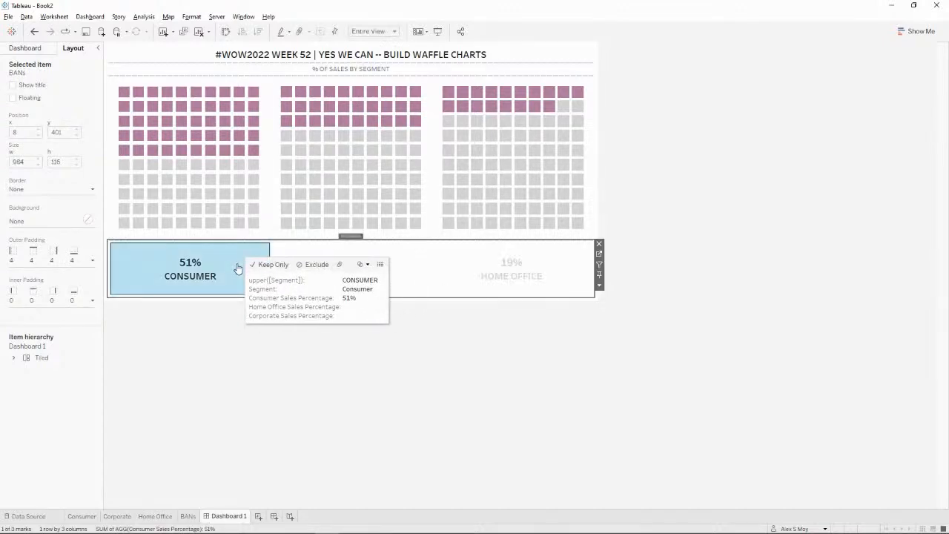
left_click(596, 256)
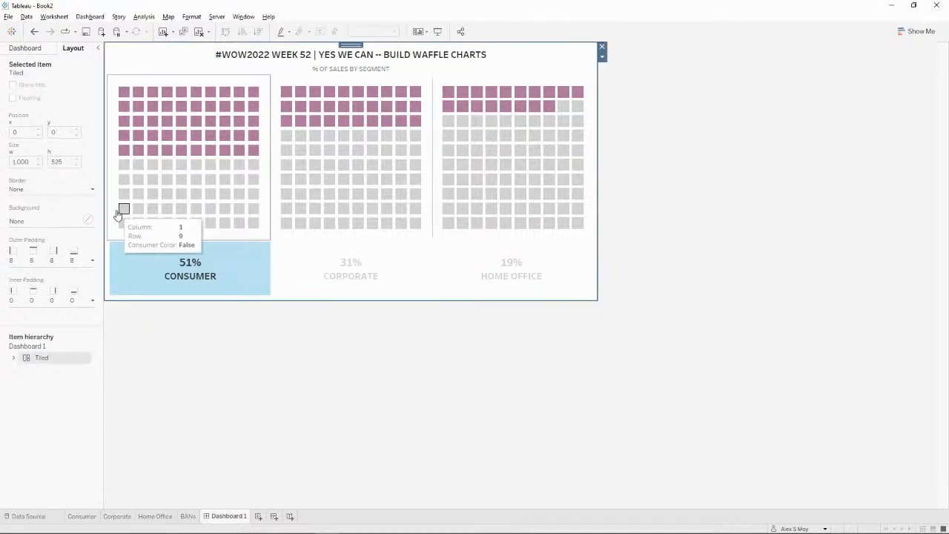
left_click(567, 266)
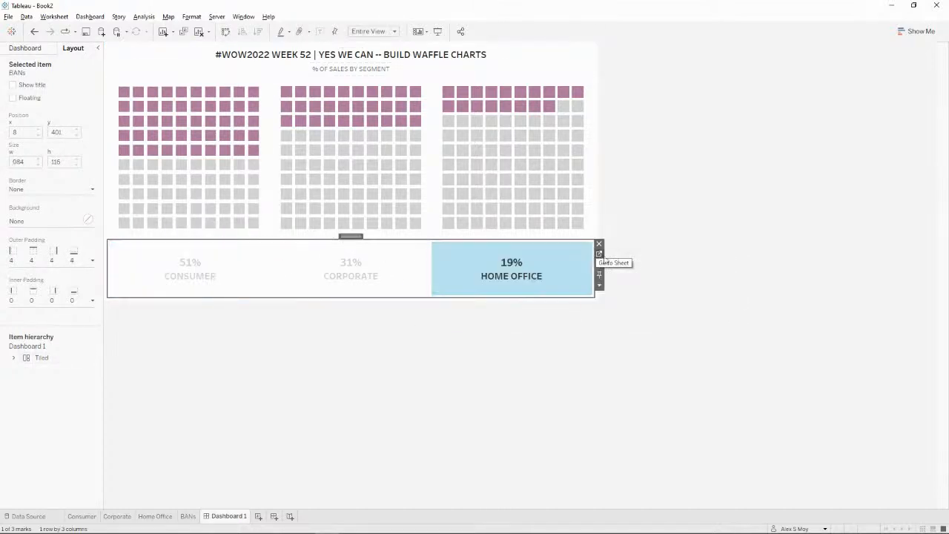
left_click(600, 260)
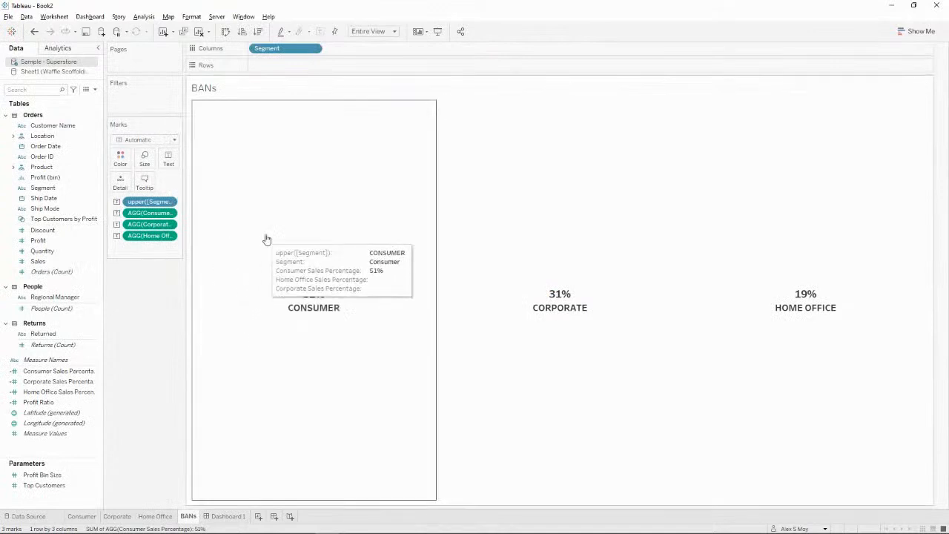
left_click(265, 238)
left_click(169, 159)
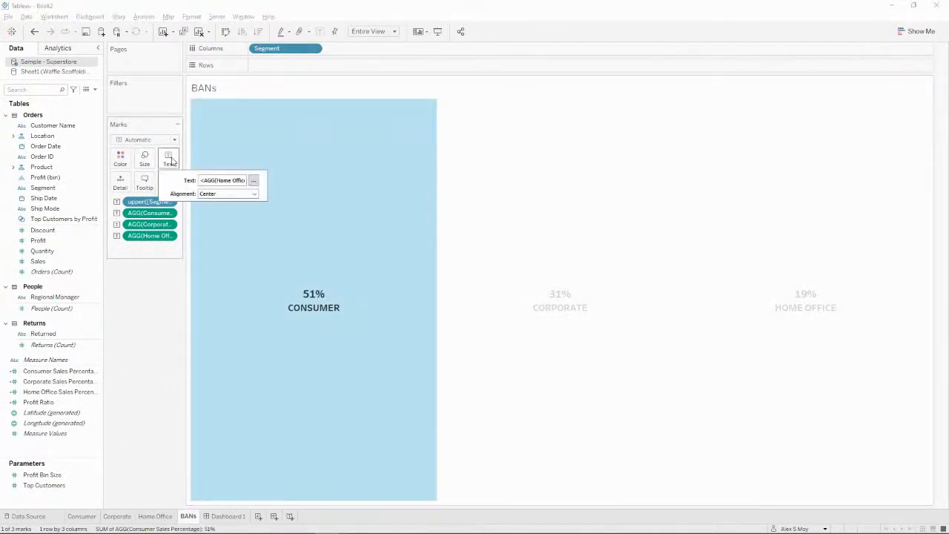
left_click(254, 193)
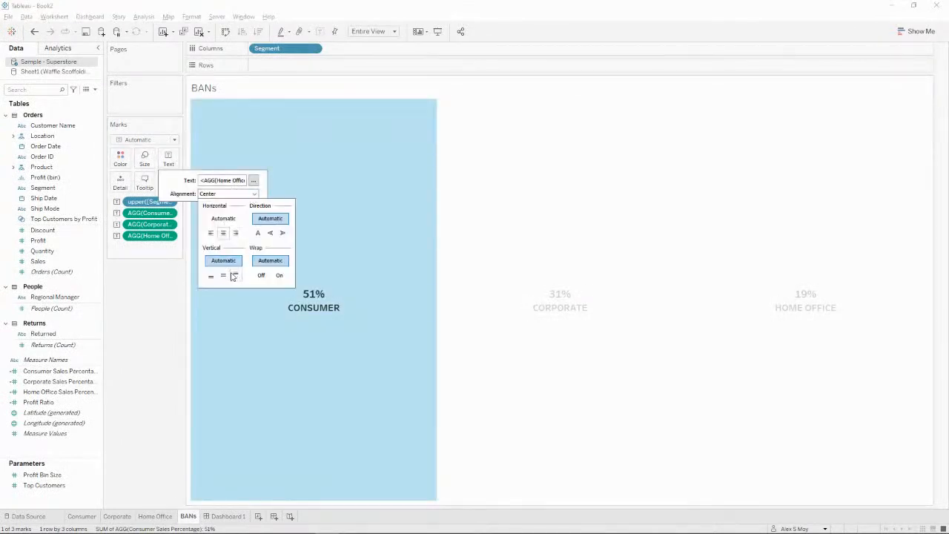
left_click(234, 276)
key("Escape")
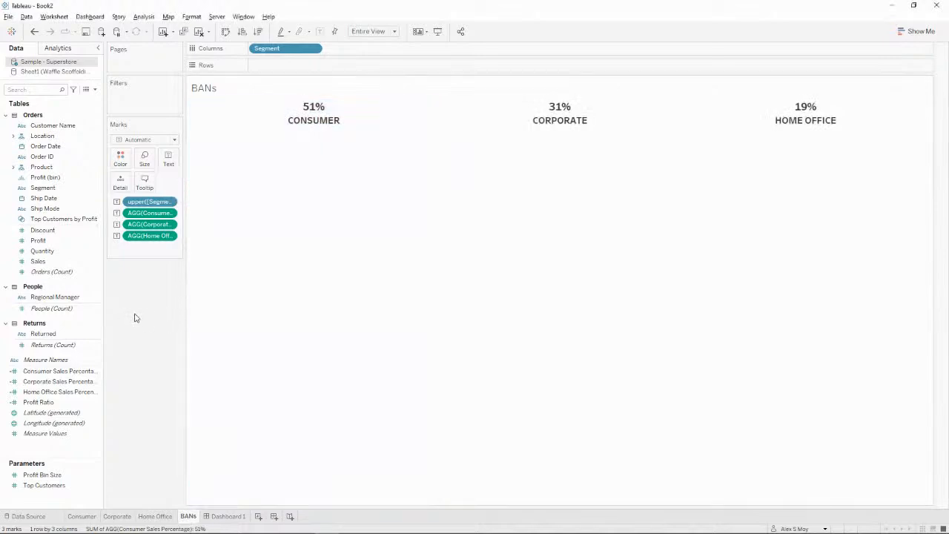
left_click(227, 516)
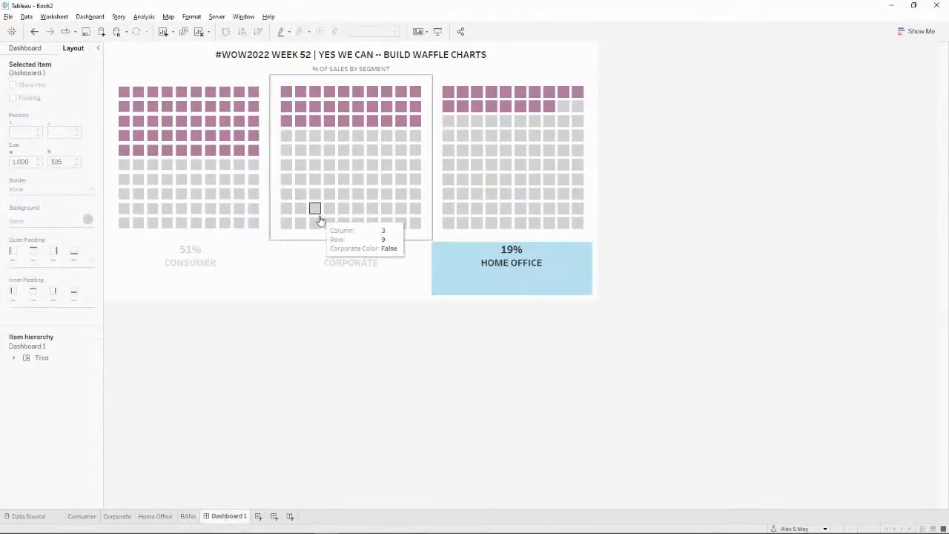
Clear the highlighted Home Office mark in the BANs and deselect the dashboard items
left_click(417, 237)
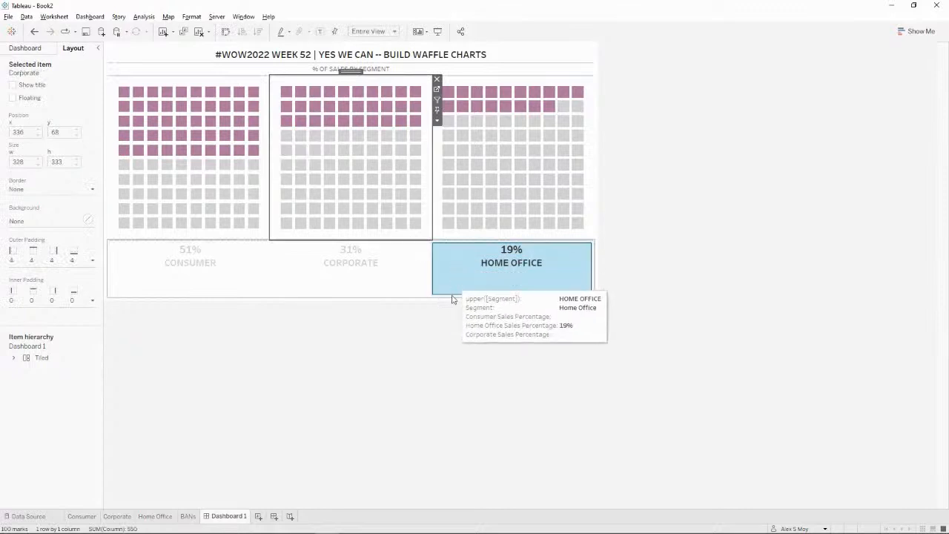
left_click(417, 239)
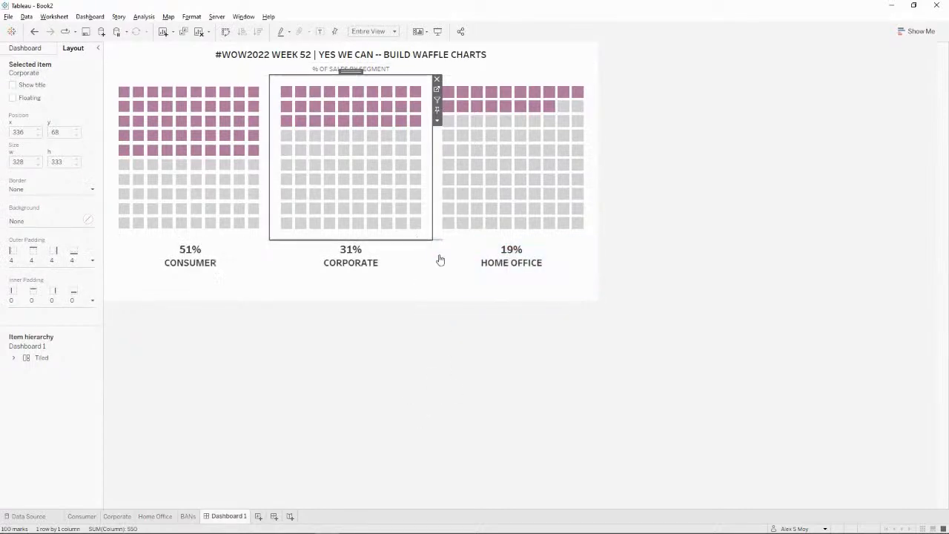
left_click(590, 381)
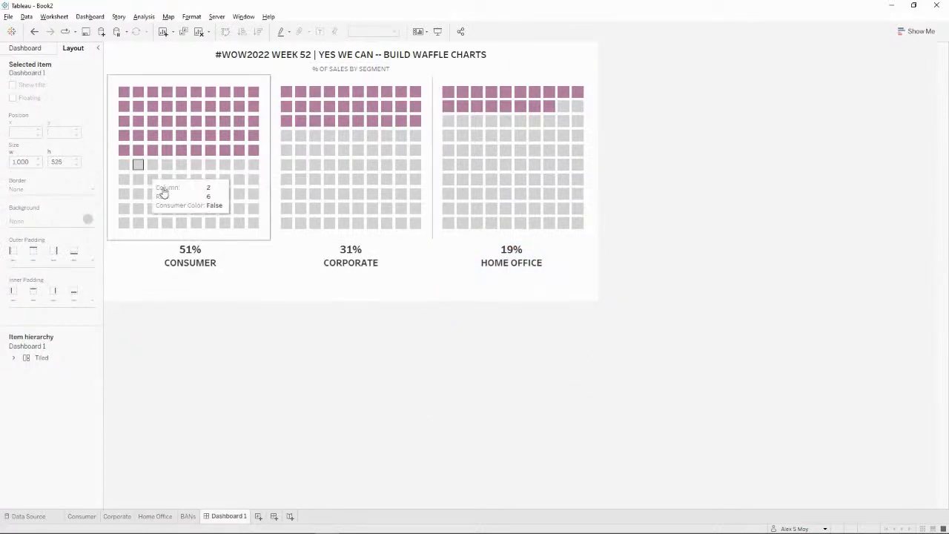
Set the Consumer waffle chart's outer padding to 0 on all sides
left_click(263, 232)
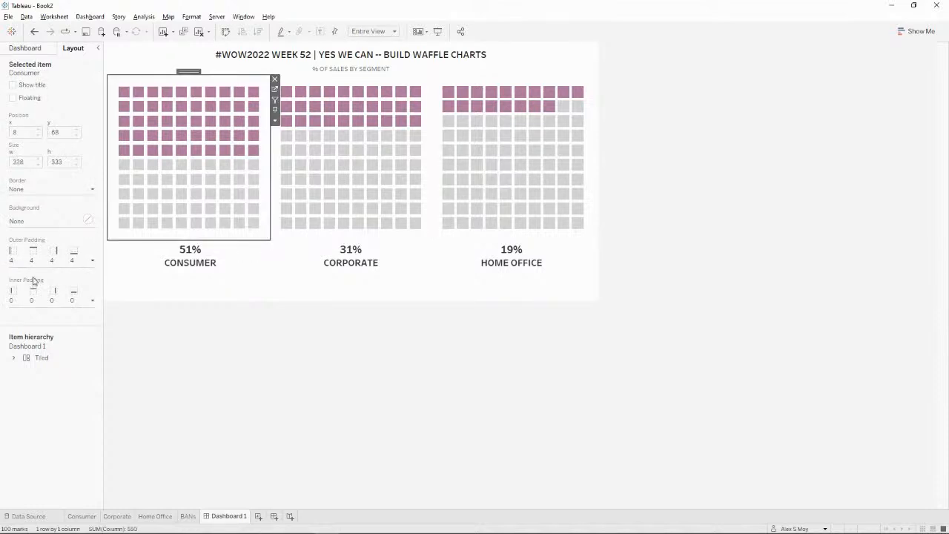
left_click(92, 261)
left_click(71, 299)
left_click(71, 298)
left_click(71, 299)
left_click(418, 212)
Set the Corporate waffle chart's outer padding to 0 on all sides
left_click(436, 232)
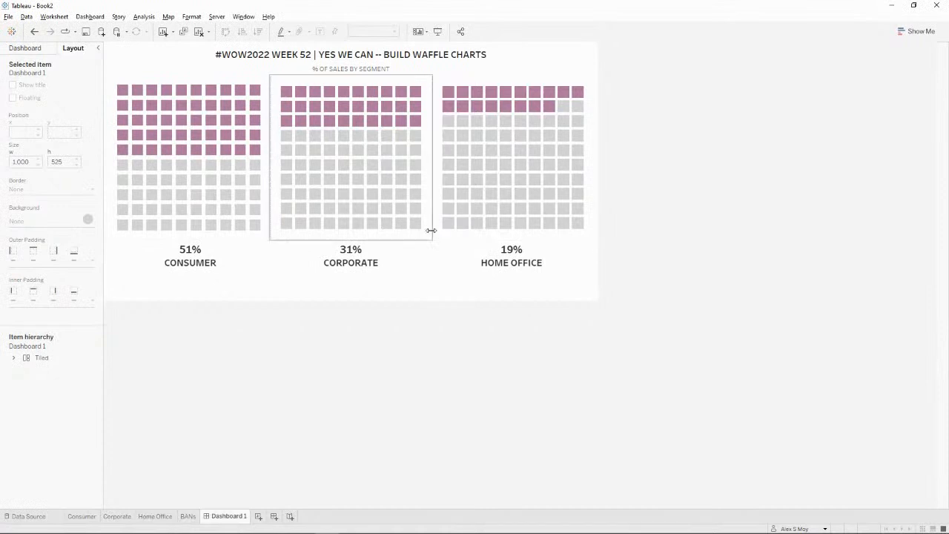
left_click(428, 236)
left_click(92, 260)
left_click(71, 300)
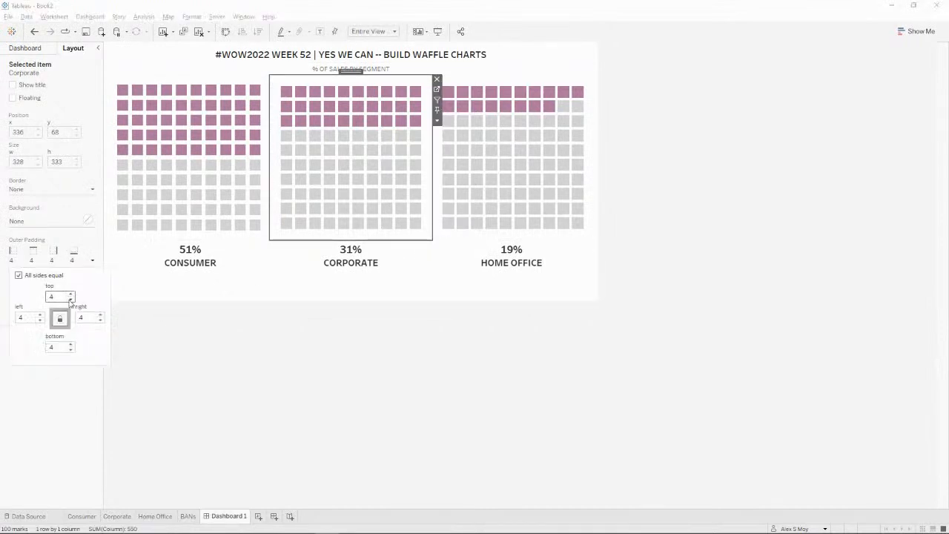
left_click(71, 300)
left_click(71, 300)
left_click(71, 300)
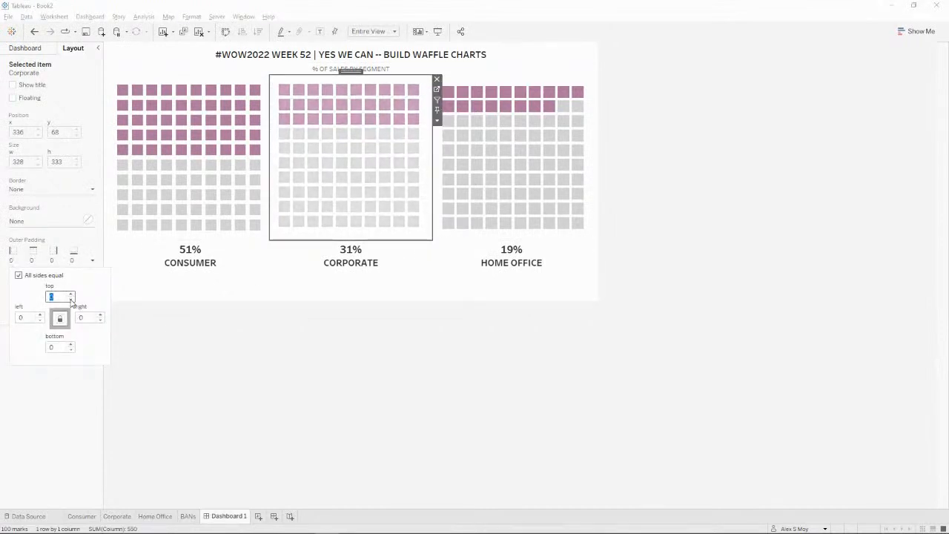
Set the Home Office waffle chart's outer padding to 0 on all sides and deselect the chart
left_click(521, 237)
left_click(92, 261)
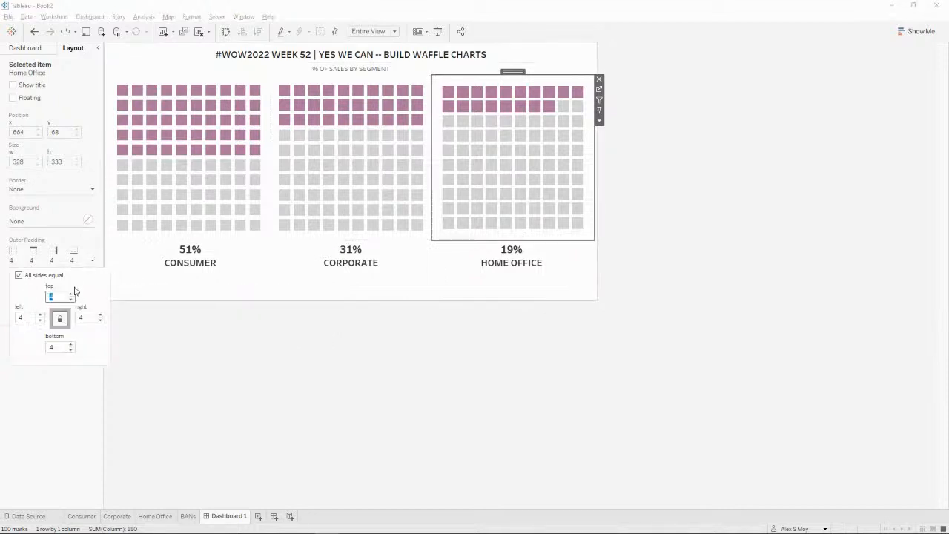
left_click(71, 299)
left_click(71, 299)
left_click(71, 299)
left_click(71, 299)
left_click(410, 375)
Check the footer in the challenge page's reference image and add a right-aligned text object along the dashboard's bottom edge
key("alt+Tab")
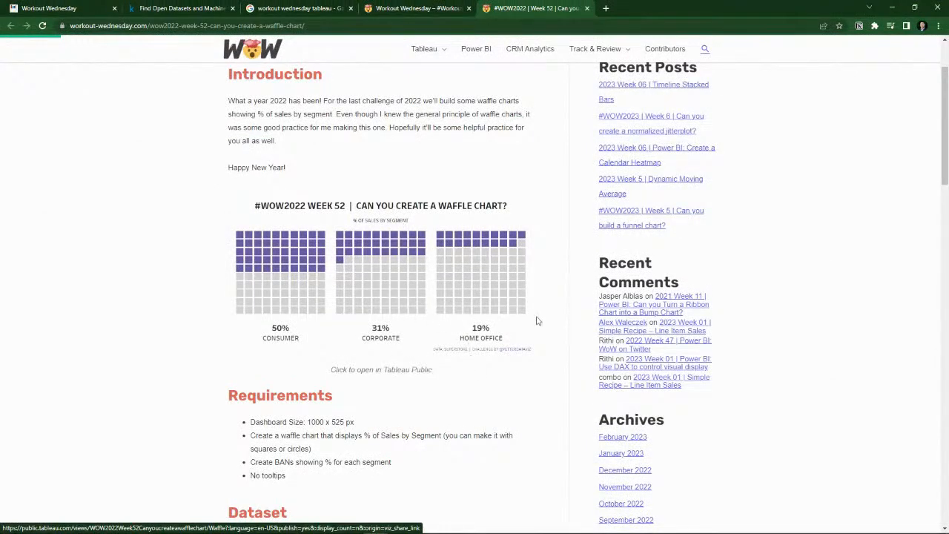
key("alt+Tab")
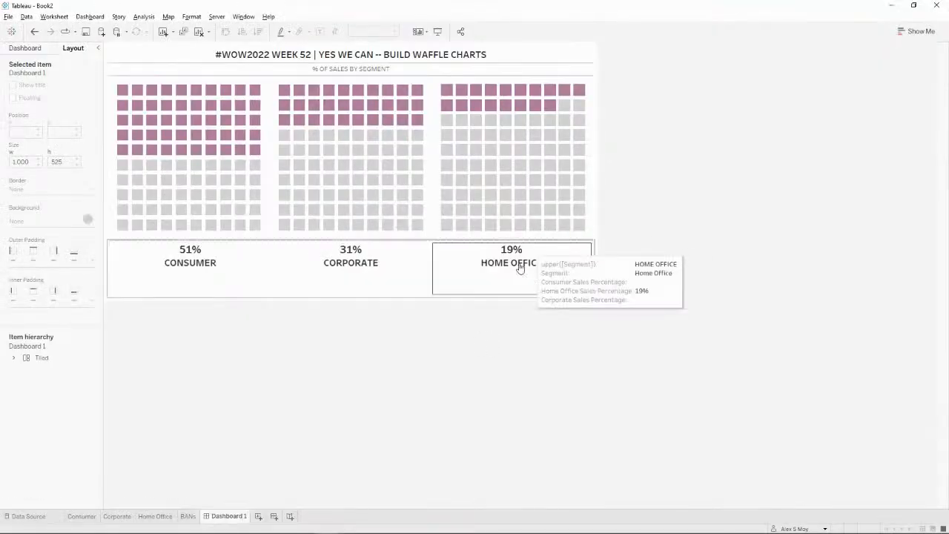
left_click(29, 49)
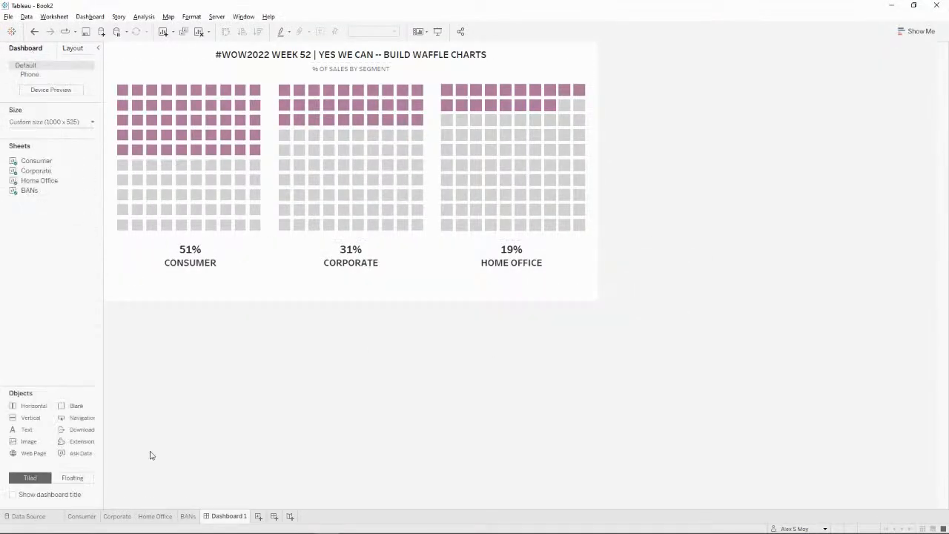
left_click_drag(474, 309, 481, 298)
left_click(547, 209)
Check the footer wording in the challenge page's reference image and enter "DATA: SUPERSTORE | CHALLENGED BY" as the footer text
key("alt+Tab")
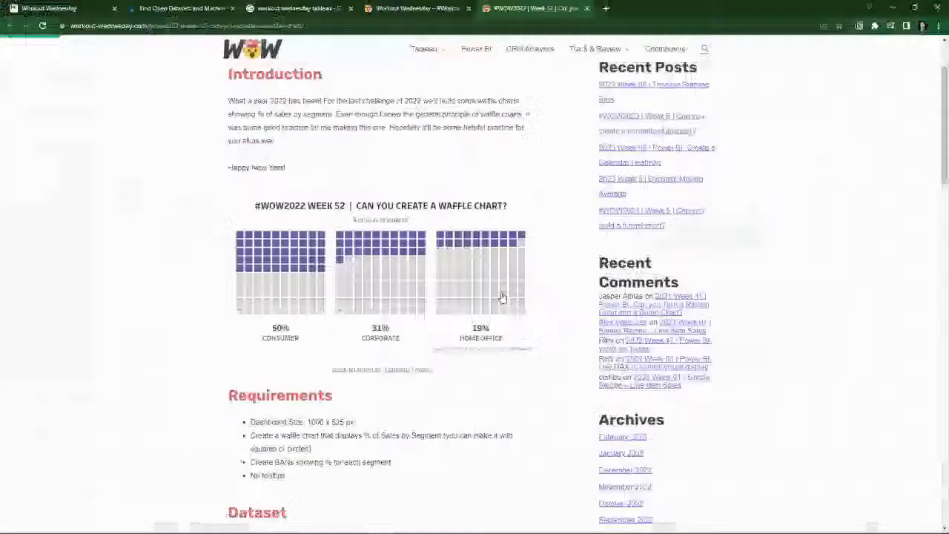
key("alt+Tab")
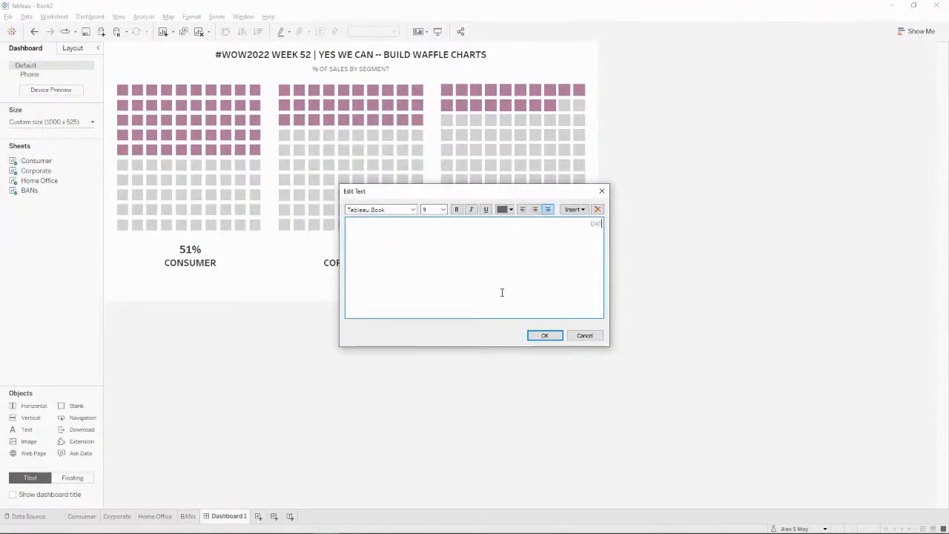
type("DATA: SUPERSTORE")
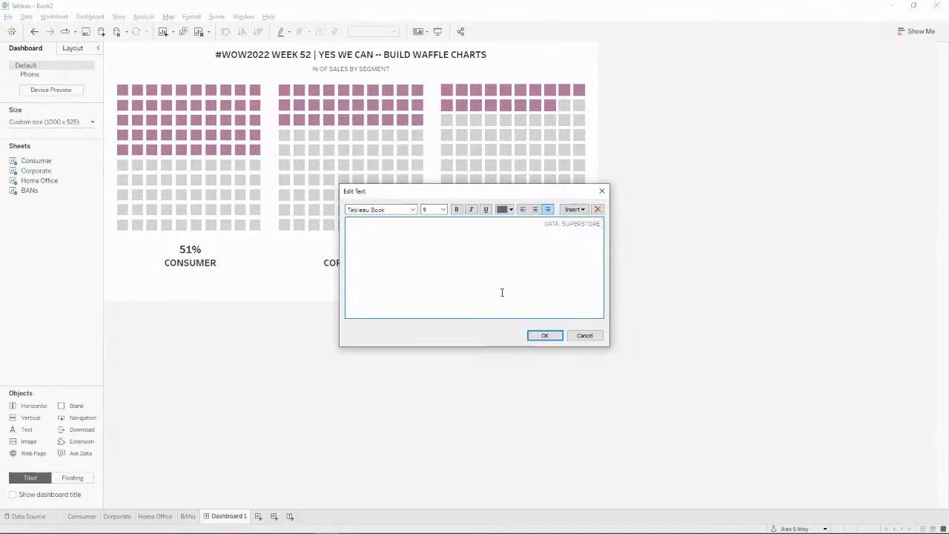
key("alt+Tab")
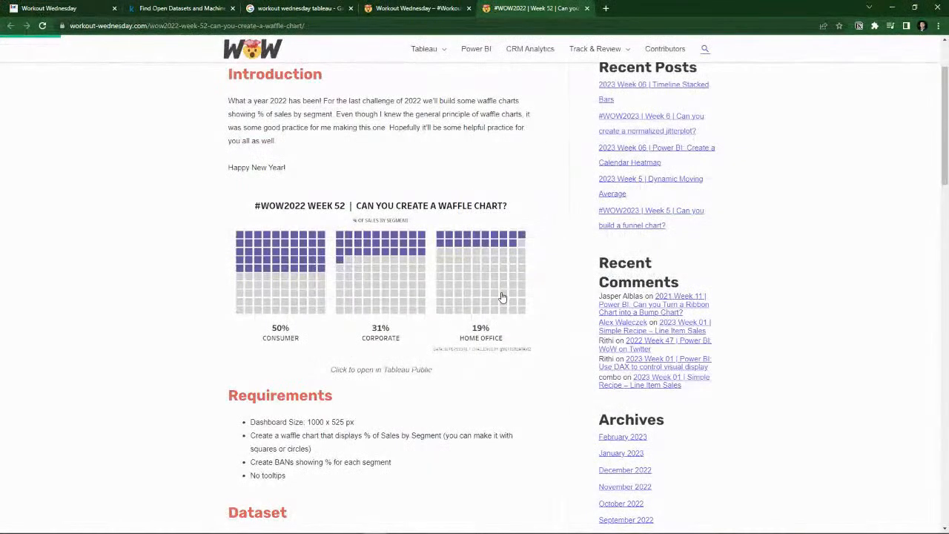
key("alt+Tab")
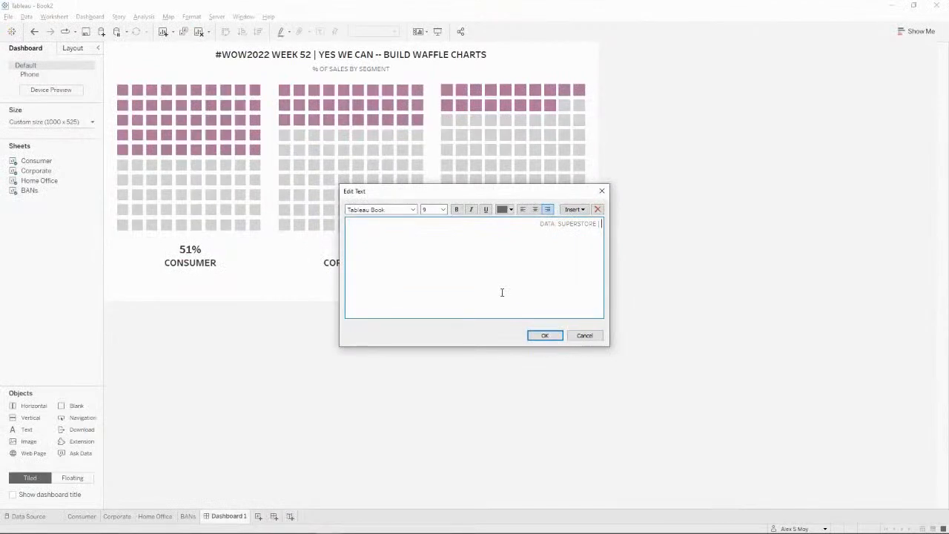
type("| CHALLENGE")
type(" BY")
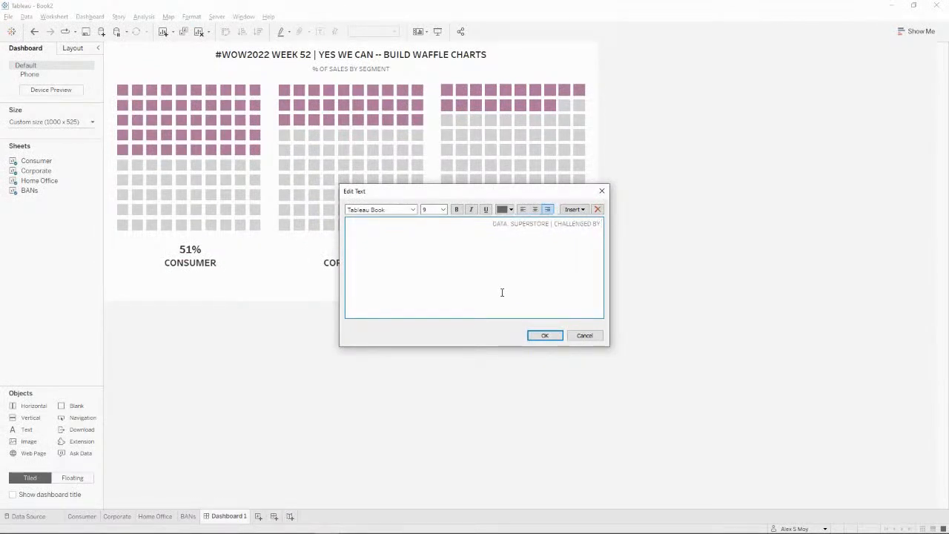
Add the challenge author's handle to the footer text, copying its spelling from the challenge page's reference image
key("alt+Tab")
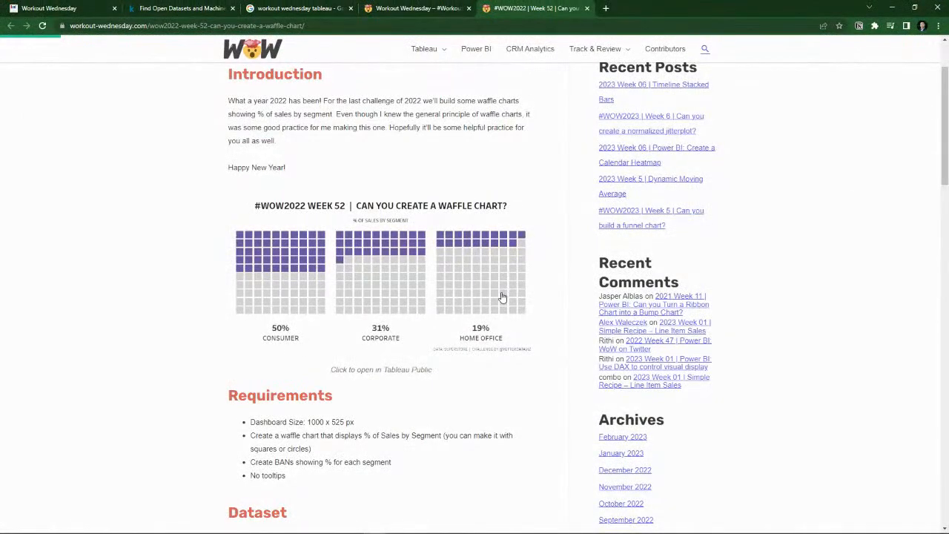
key("alt+Tab")
type("@Y")
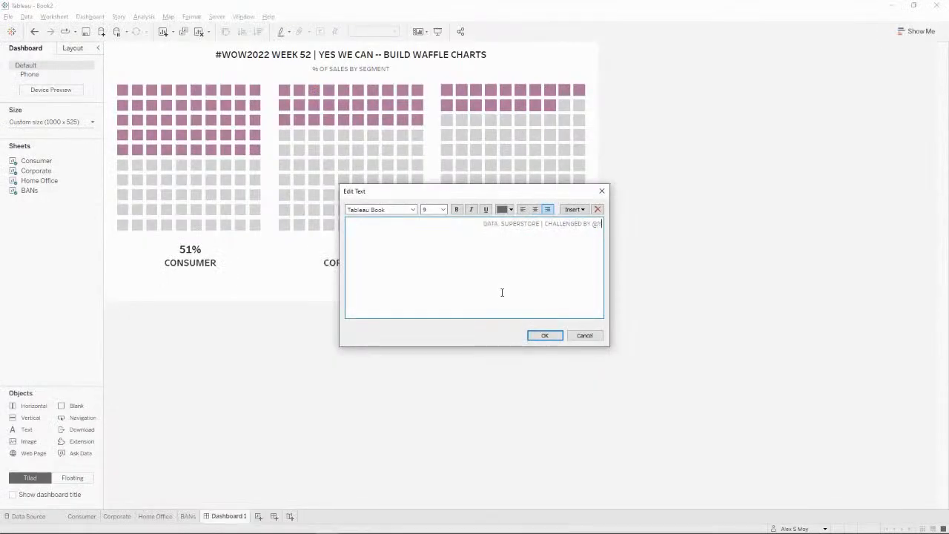
type("ETTER")
key("alt+Tab")
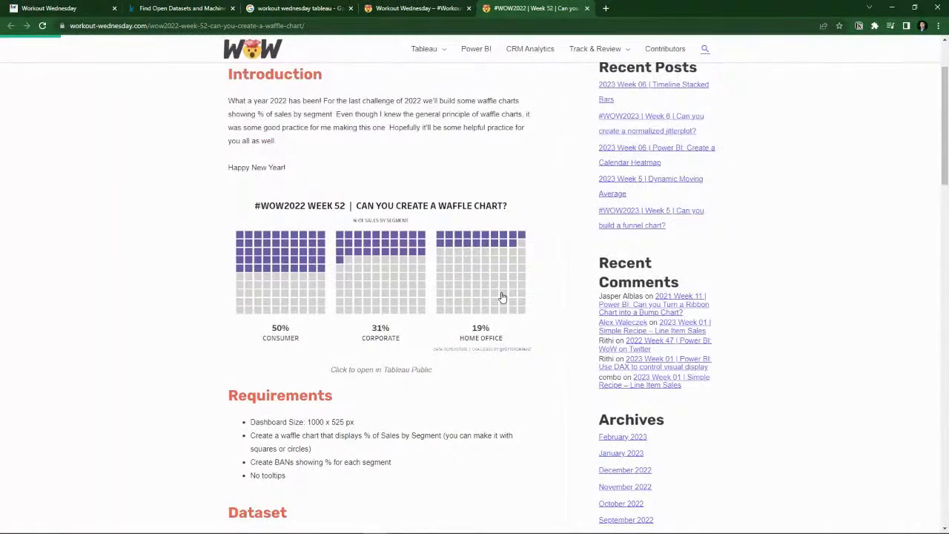
key("alt+Tab")
type("DATAV")
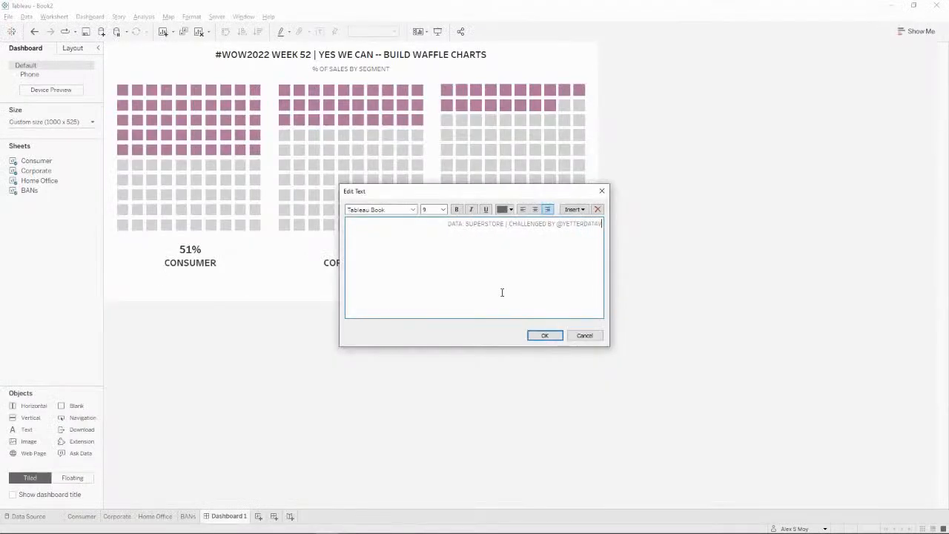
type("IZ")
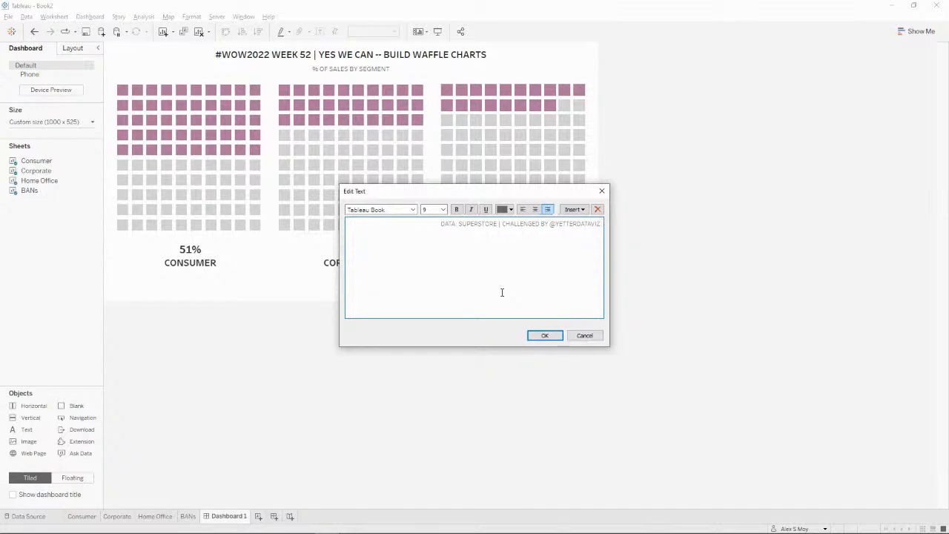
Append "| RECREATED BY" and the dashboard creator's handle to the footer text, and colour that handle blue-violet
type(" | RECREATED BY")
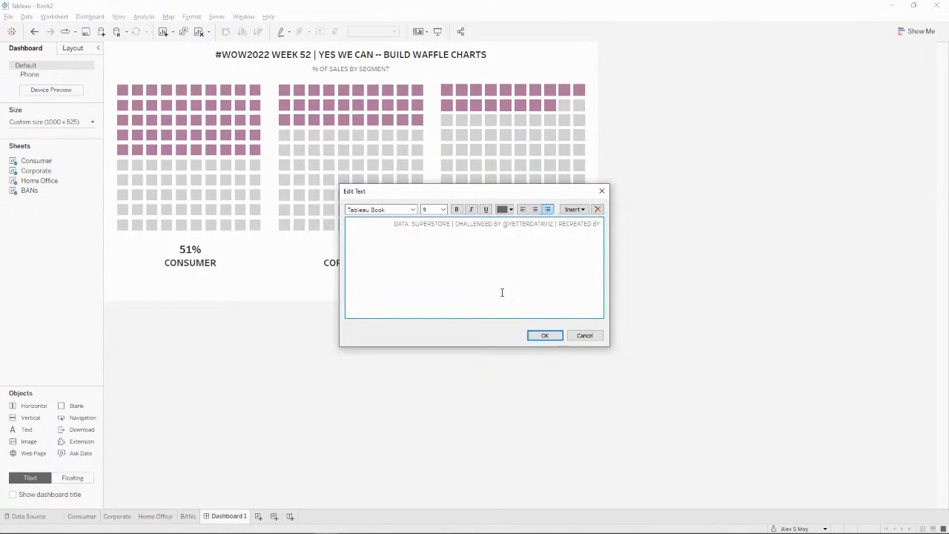
type(" @ALEXSMOY")
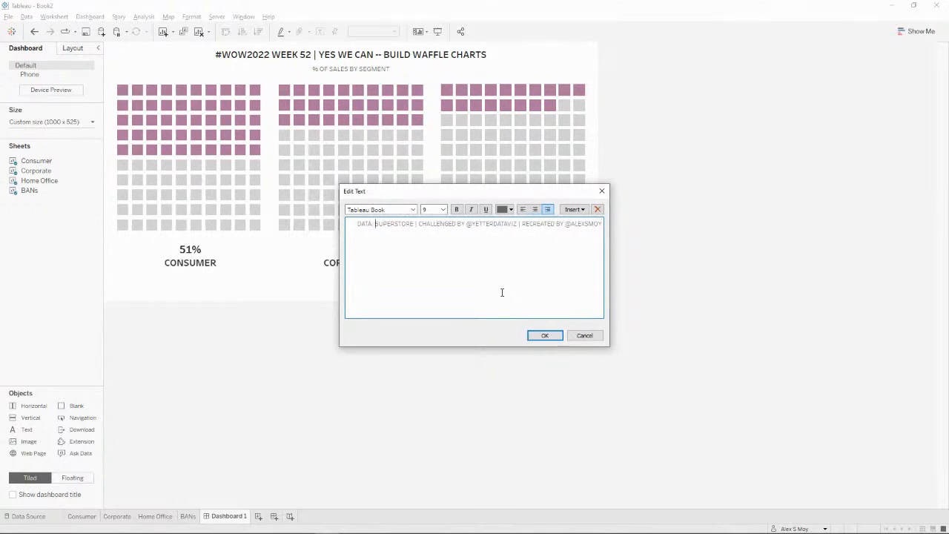
key("ctrl+shift+Left")
left_click(502, 212)
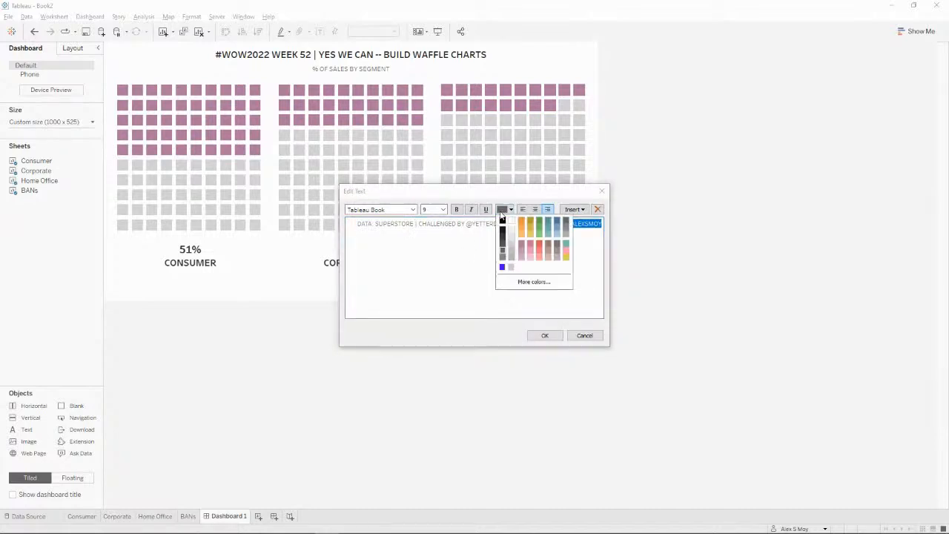
left_click(502, 268)
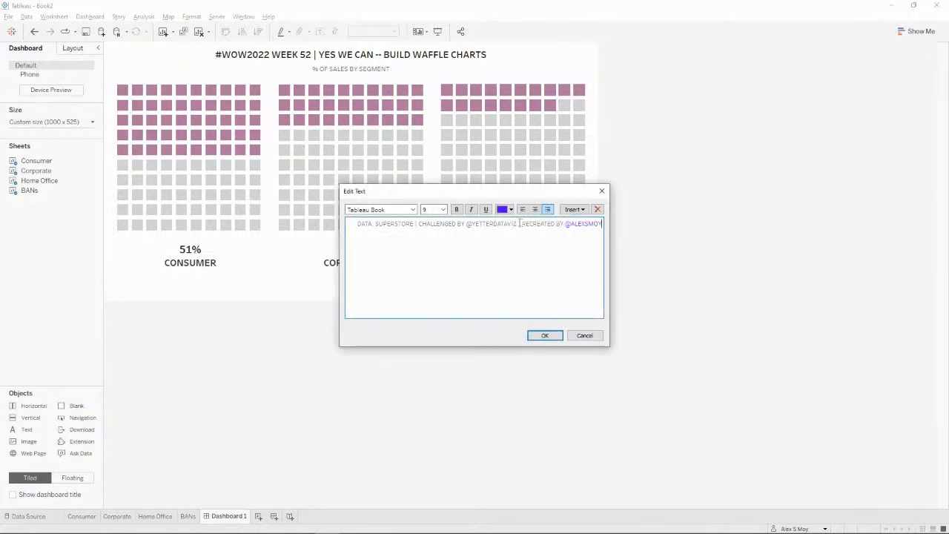
Colour the challenge author's handle in the footer text the same blue-violet
left_click_drag(517, 223, 466, 223)
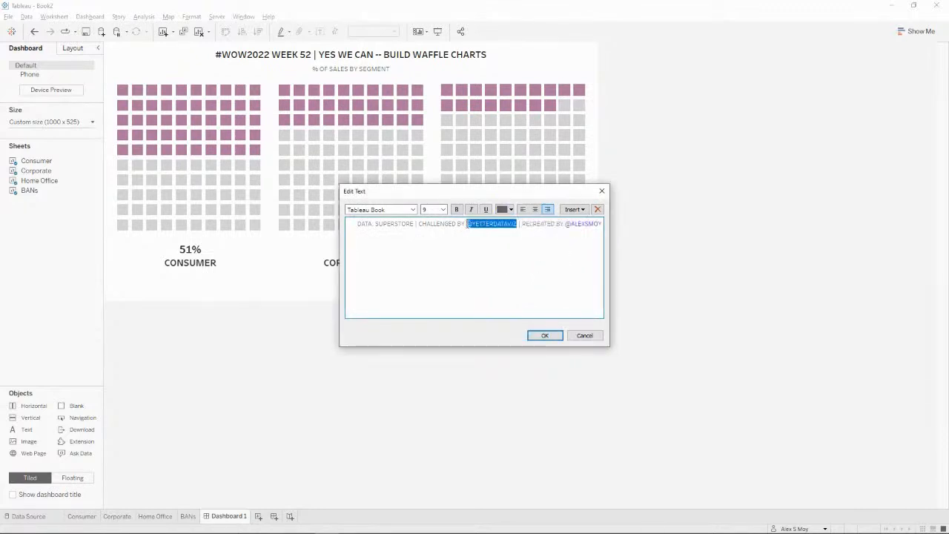
left_click(501, 213)
left_click(502, 268)
left_click(499, 278)
left_click(575, 209)
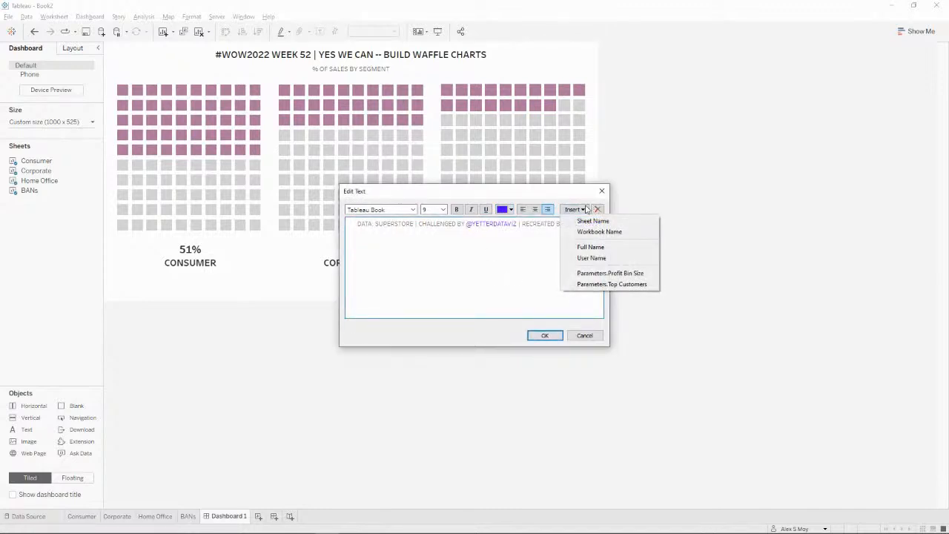
left_click(576, 209)
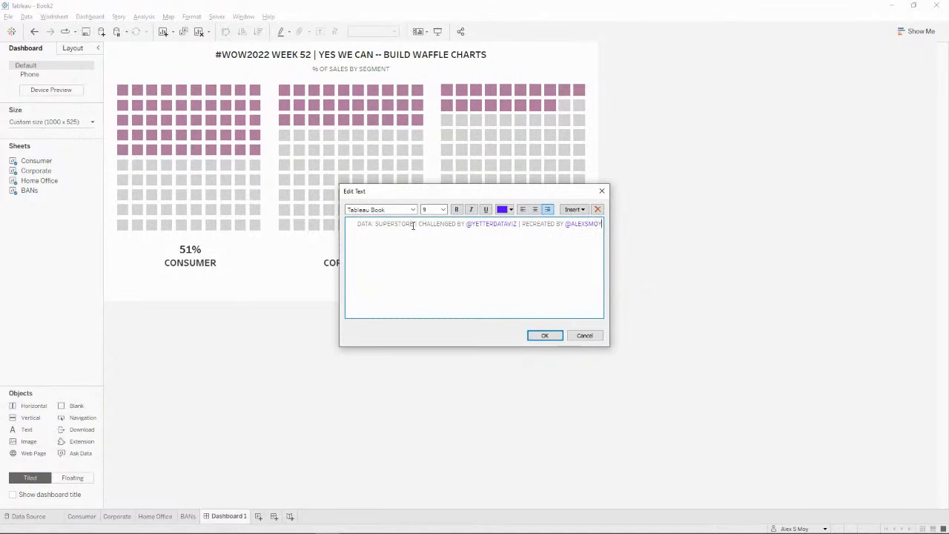
Correct "CHALLENGED BY" to "CHALLENGE BY", apply the footer text and shrink the footer to a thin strip beneath the BANs
left_click(375, 223)
key("Delete")
left_click(544, 335)
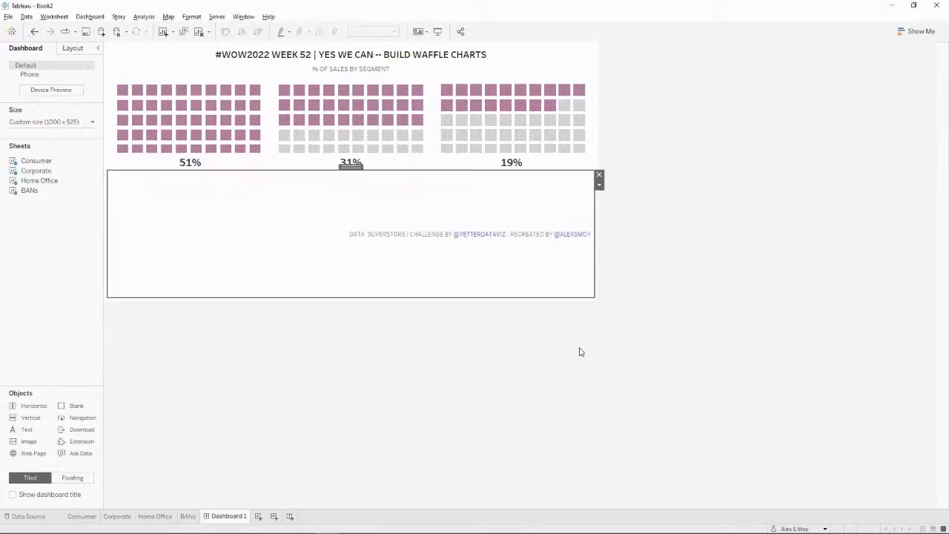
left_click_drag(489, 170, 504, 290)
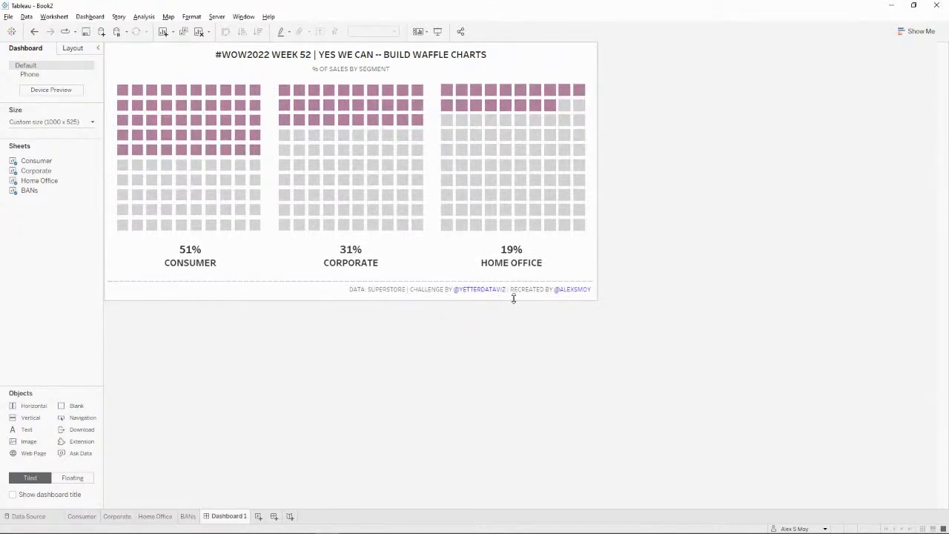